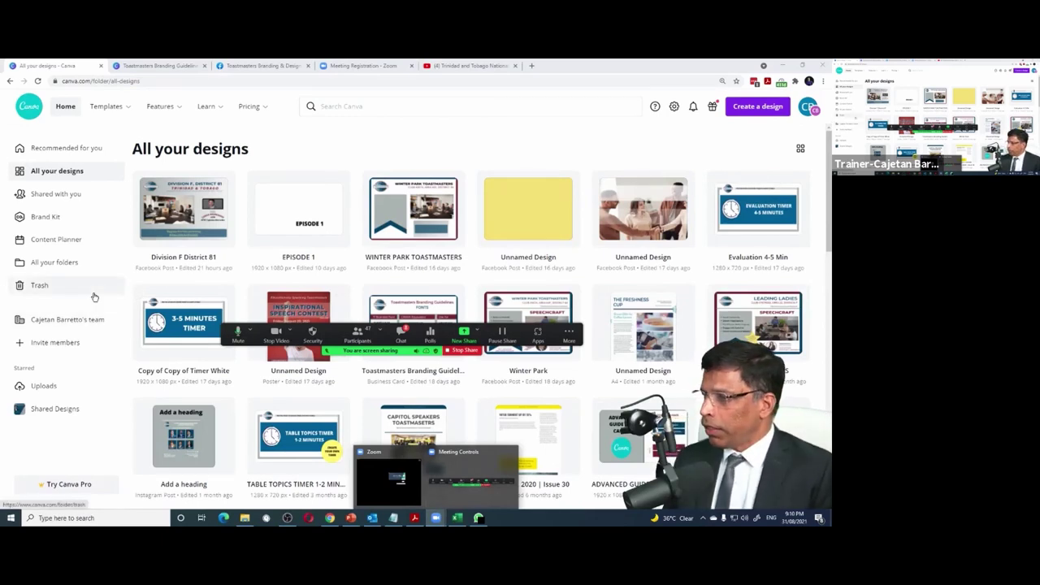
Find the participant in the Zoom meeting's participant list, make them a co-host, and close the list
{"action": "left_click", "coordinate": [357, 333]}
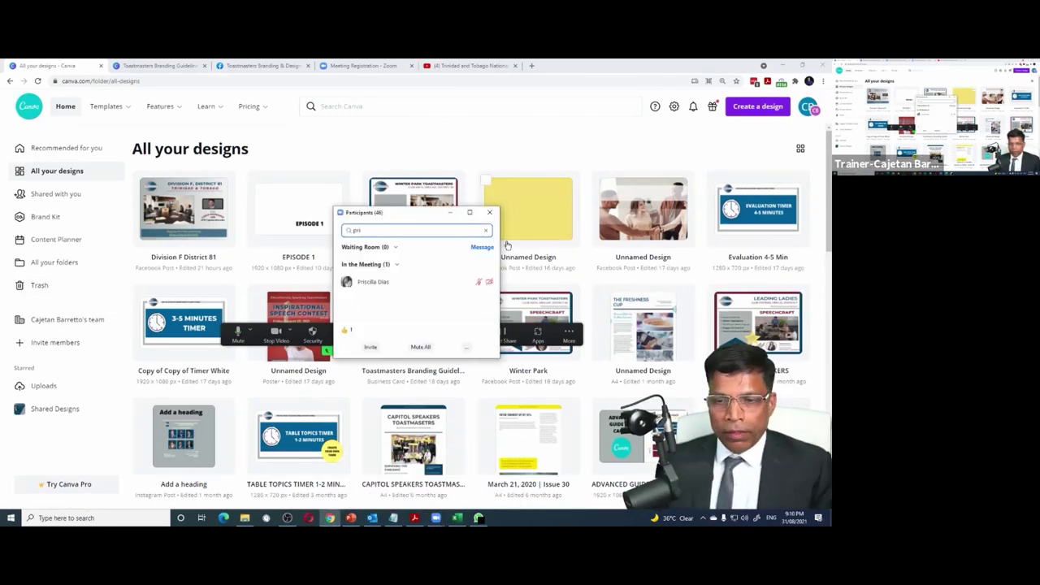
{"action": "left_click", "coordinate": [485, 283]}
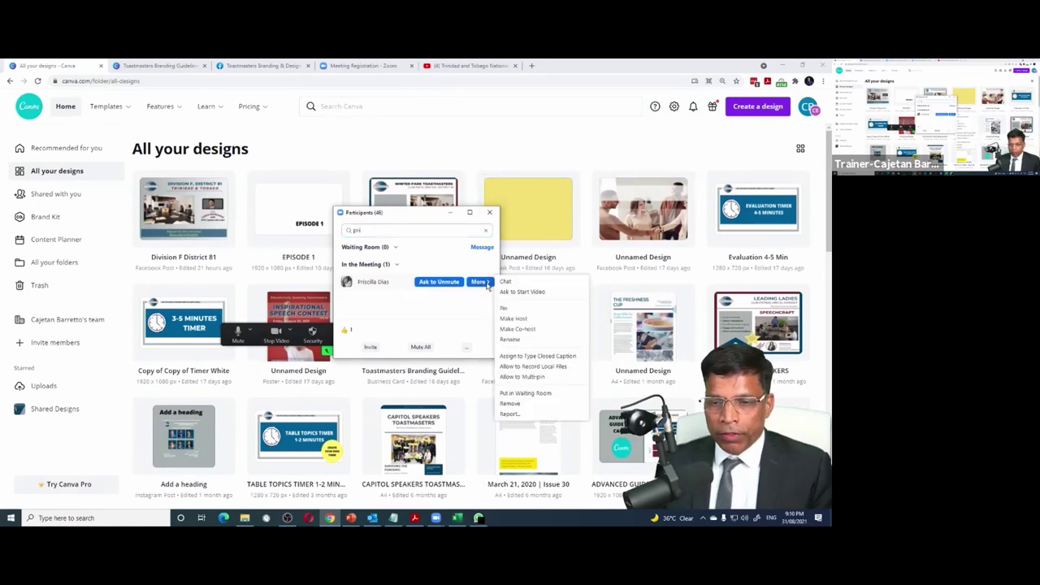
{"action": "left_click", "coordinate": [517, 329]}
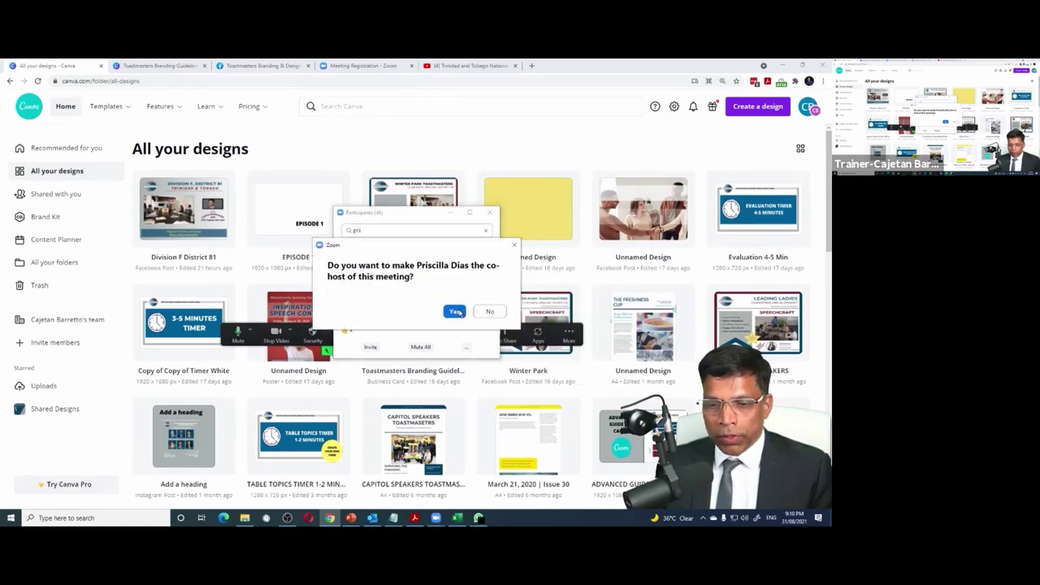
{"action": "left_click", "coordinate": [456, 313]}
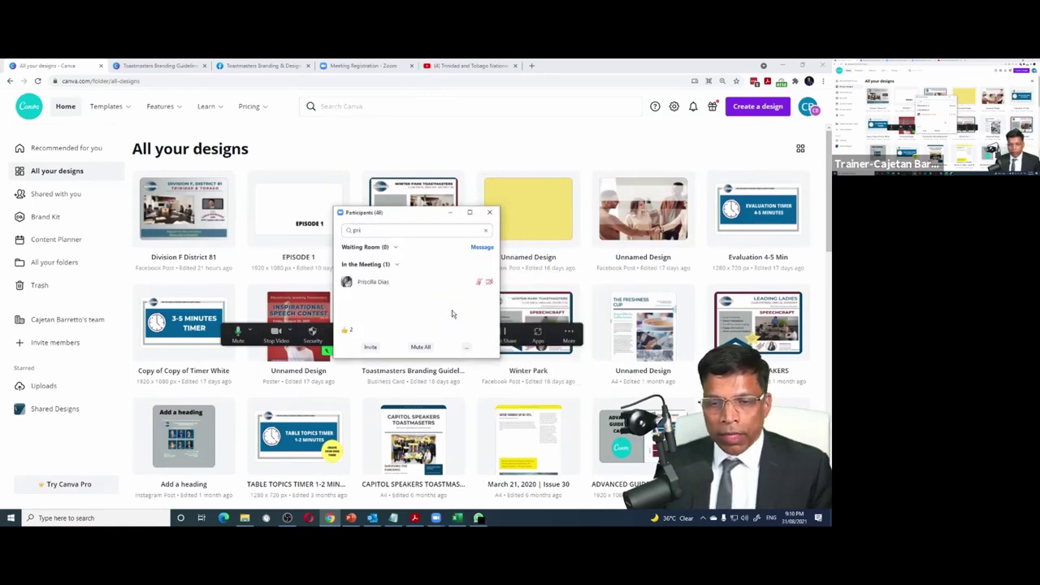
{"action": "left_click", "coordinate": [490, 213]}
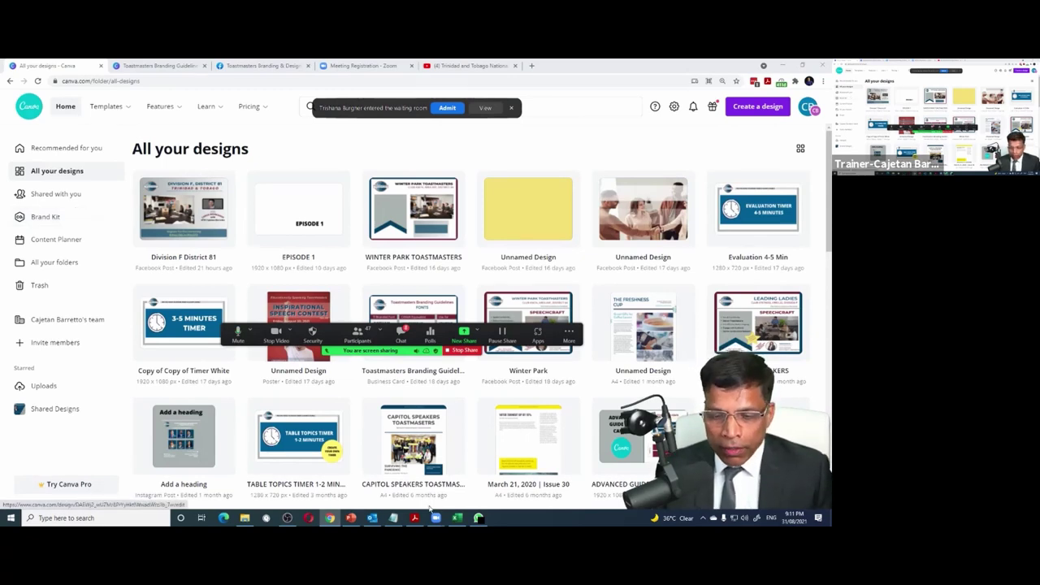
Switch to the registration report workbook in Excel and review the registrant counts by experience level on Sheet3
{"action": "left_click", "coordinate": [457, 518]}
{"action": "left_click", "coordinate": [175, 232]}
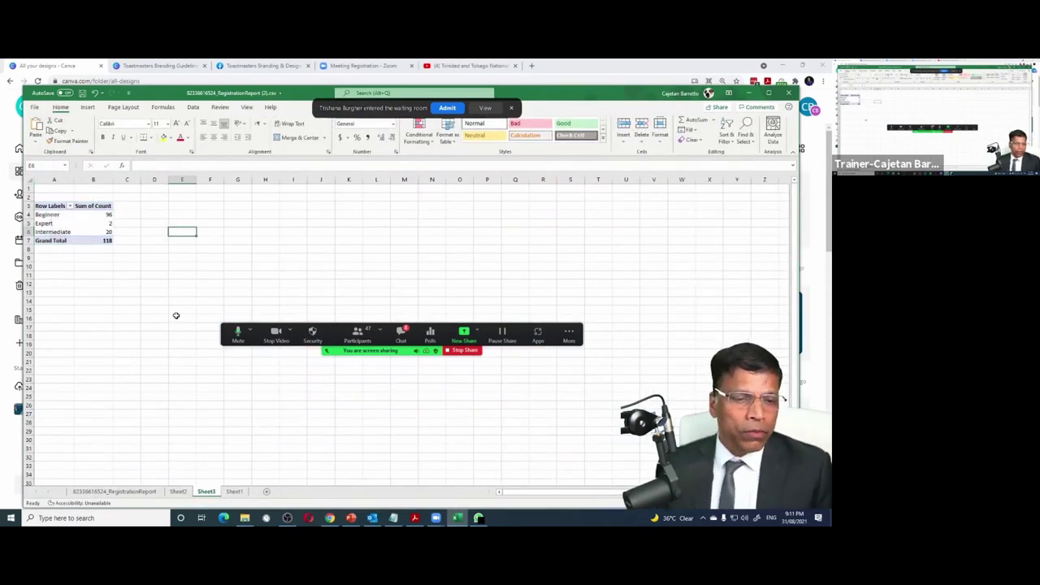
{"action": "left_click", "coordinate": [111, 300]}
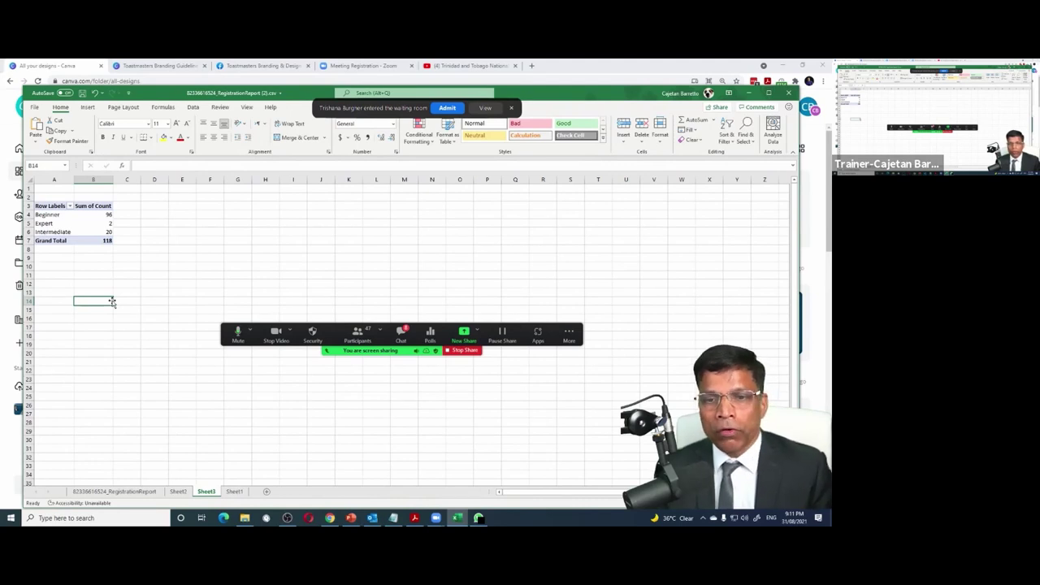
Switch back to Canva in the browser and load its home page from the web address
{"action": "left_click", "coordinate": [71, 66]}
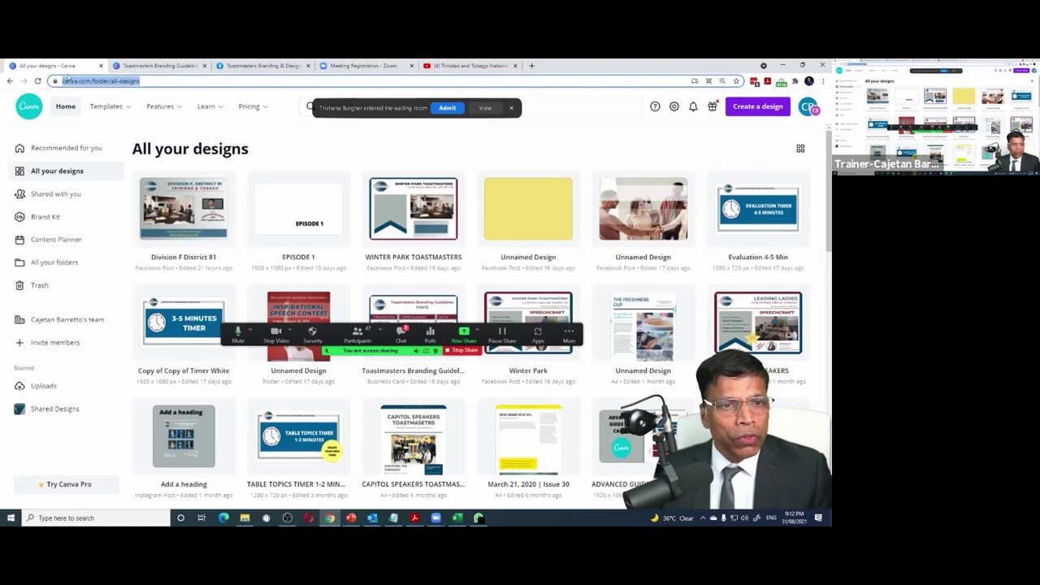
{"action": "left_click", "coordinate": [153, 82]}
{"action": "left_click_drag", "start_coordinate": [174, 81], "coordinate": [44, 81]}
{"action": "type", "text": "www.cna"}
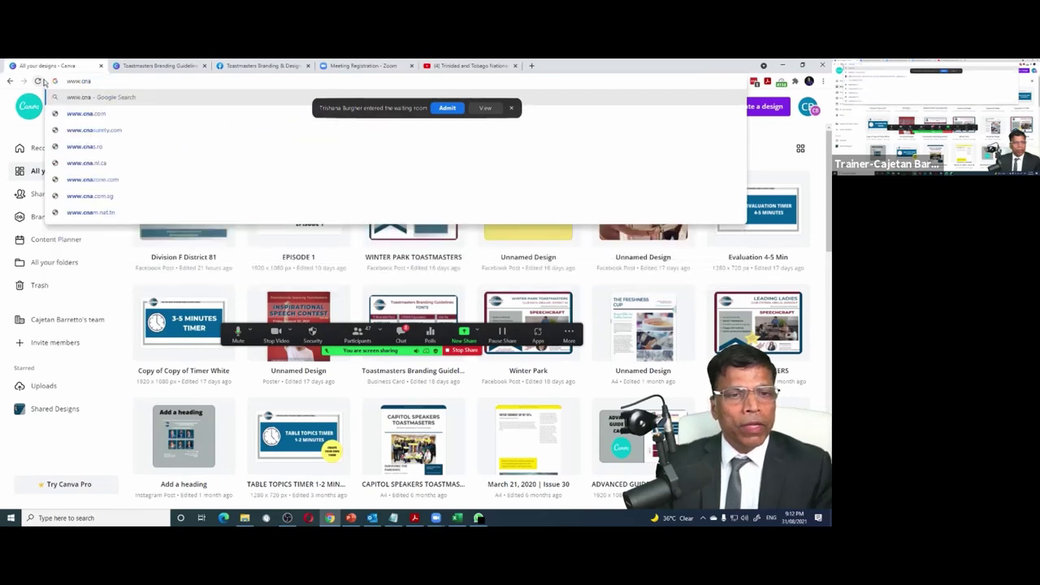
{"action": "key", "text": "BackSpace"}
{"action": "key", "text": "BackSpace"}
{"action": "type", "text": "anva"}
{"action": "key", "text": "Return"}
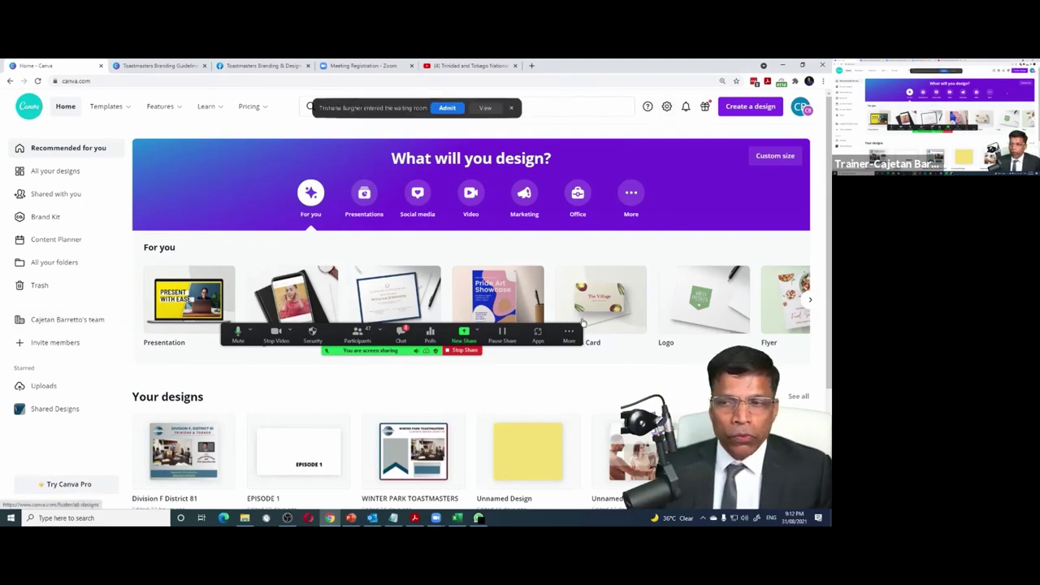
Check the account options, then browse the design types offered for creating a new design
{"action": "left_click", "coordinate": [801, 112]}
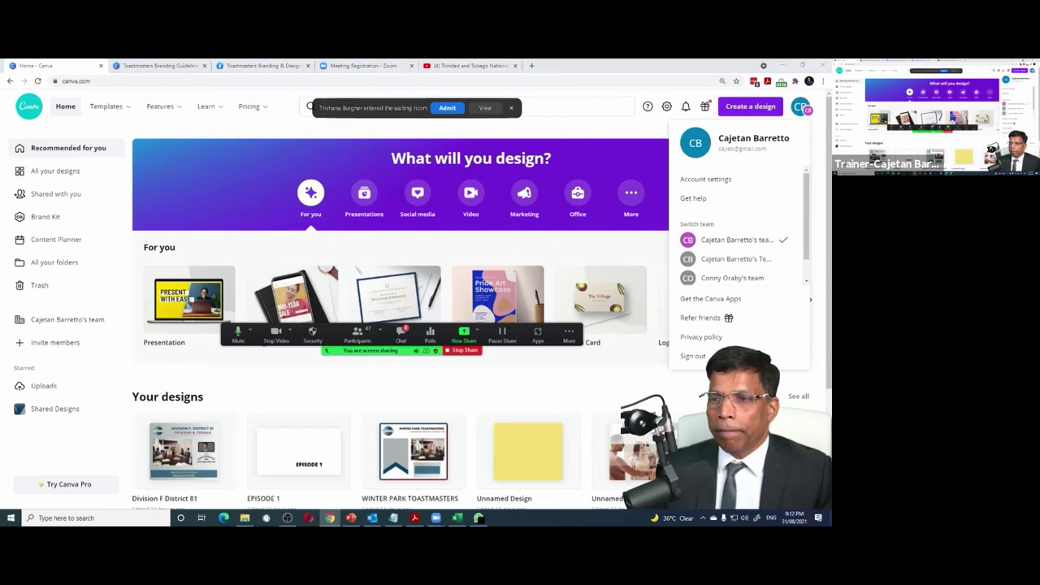
{"action": "left_click", "coordinate": [731, 108]}
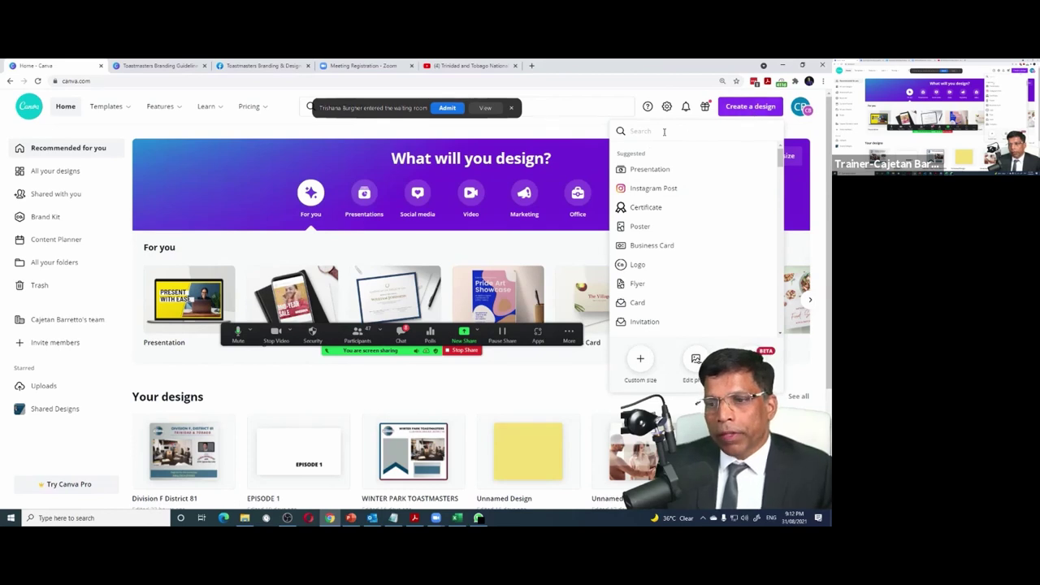
{"action": "scroll", "coordinate": [642, 175], "scroll_direction": "down", "scroll_amount": 5}
{"action": "scroll", "coordinate": [653, 203], "scroll_direction": "up", "scroll_amount": 5}
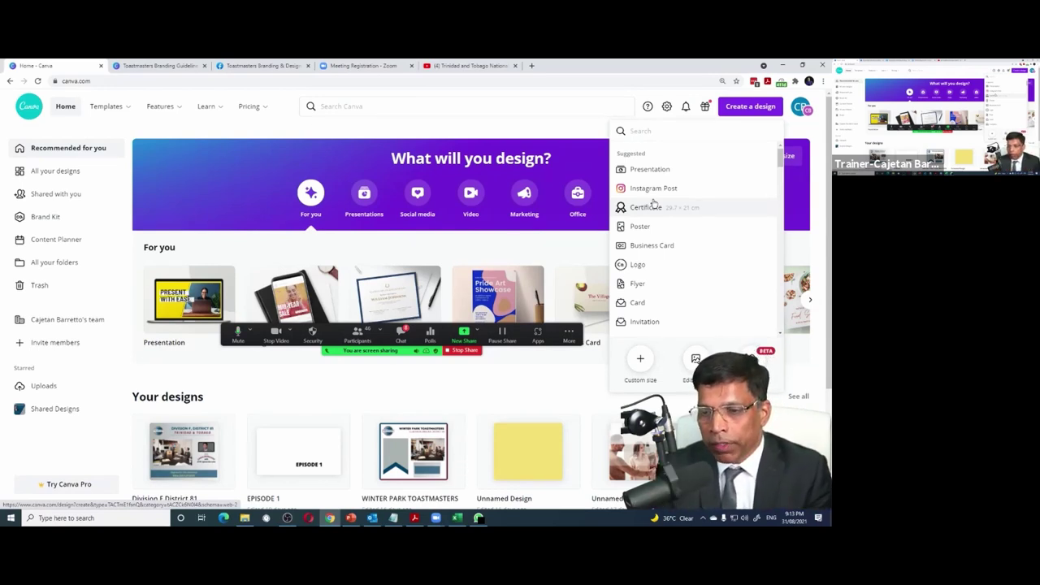
{"action": "scroll", "coordinate": [654, 203], "scroll_direction": "down", "scroll_amount": 10}
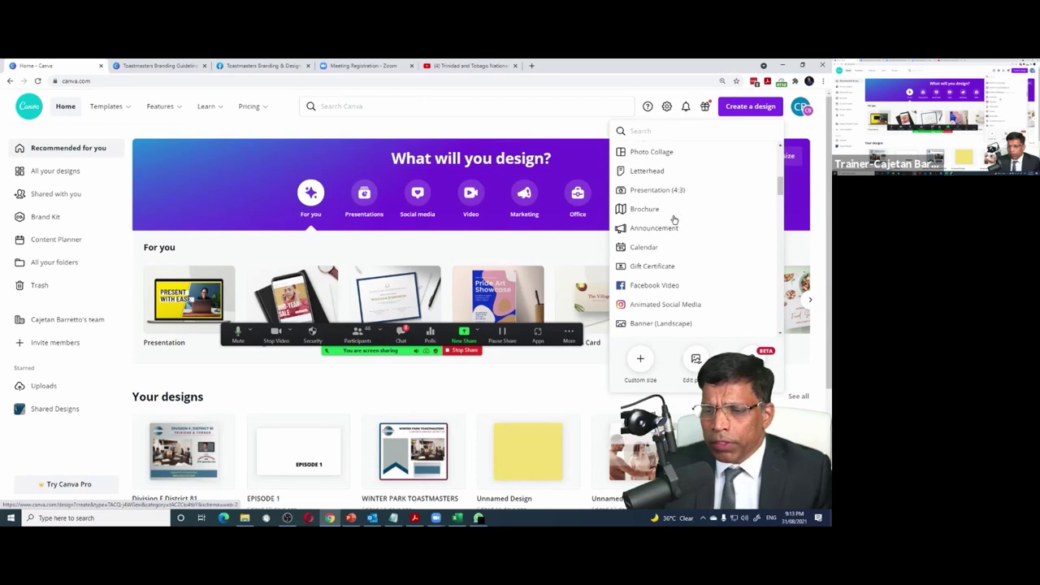
{"action": "scroll", "coordinate": [674, 225], "scroll_direction": "down", "scroll_amount": 8}
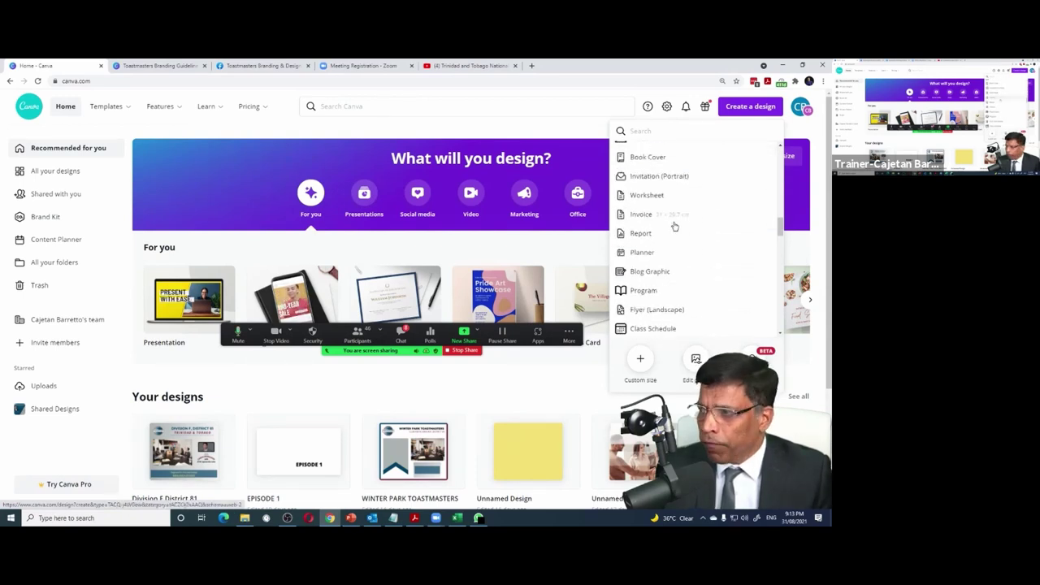
{"action": "scroll", "coordinate": [673, 229], "scroll_direction": "down", "scroll_amount": 5}
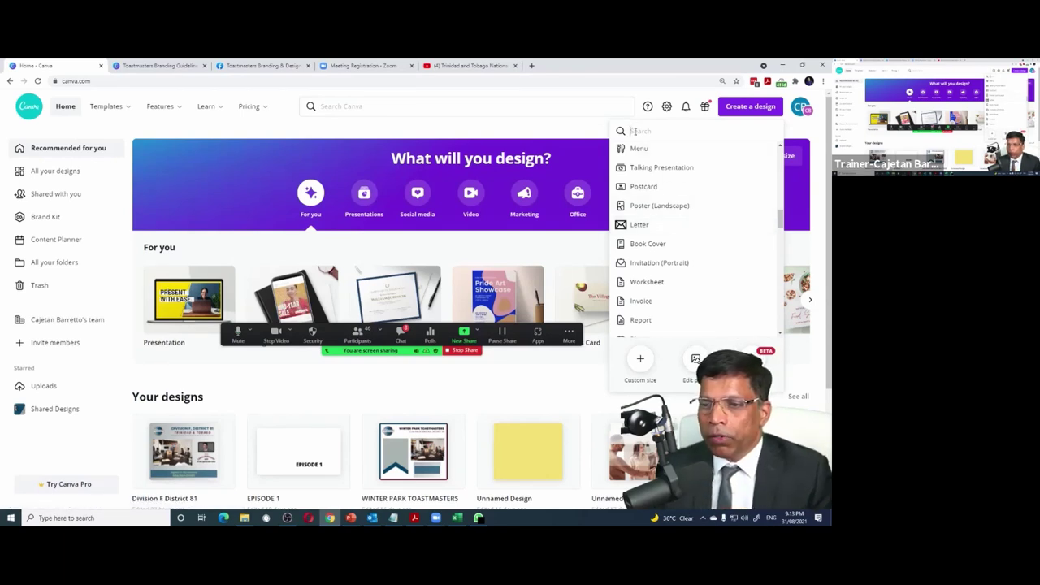
Search the design types for "facebook" and create a blank Facebook Post design
{"action": "type", "text": "f"}
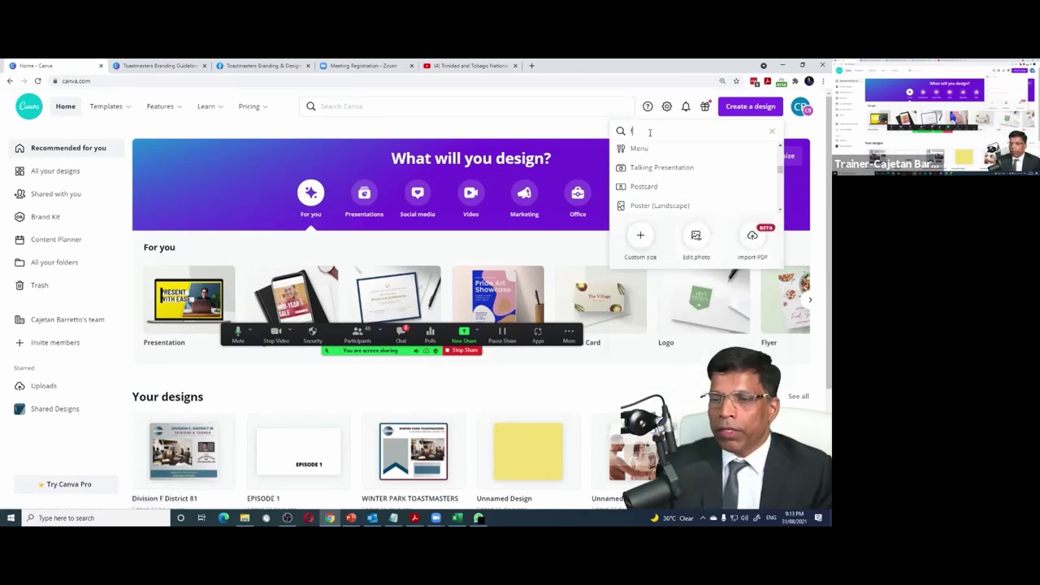
{"action": "type", "text": "acebook"}
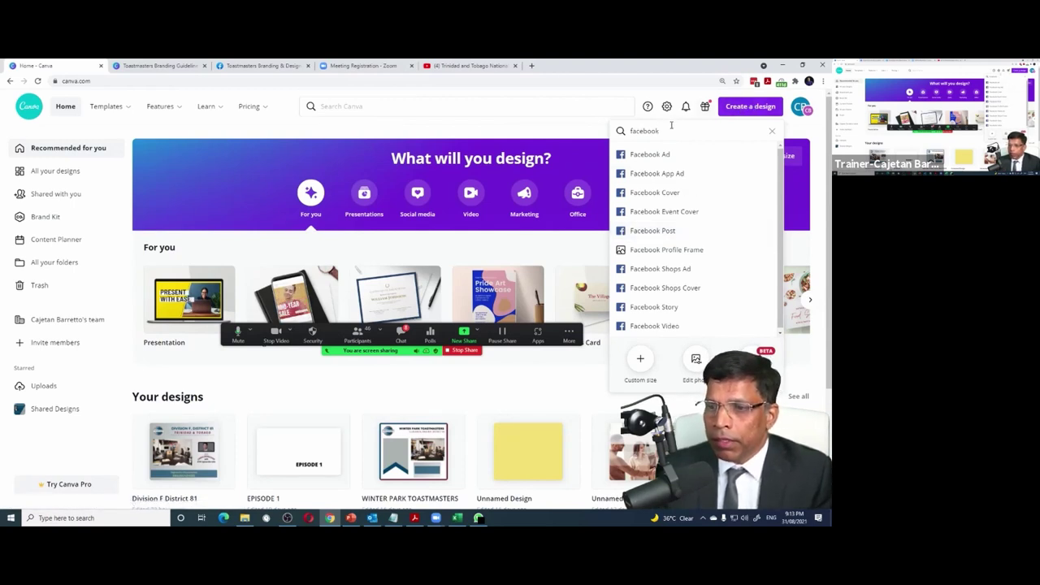
{"action": "left_click_drag", "start_coordinate": [671, 131], "coordinate": [625, 131]}
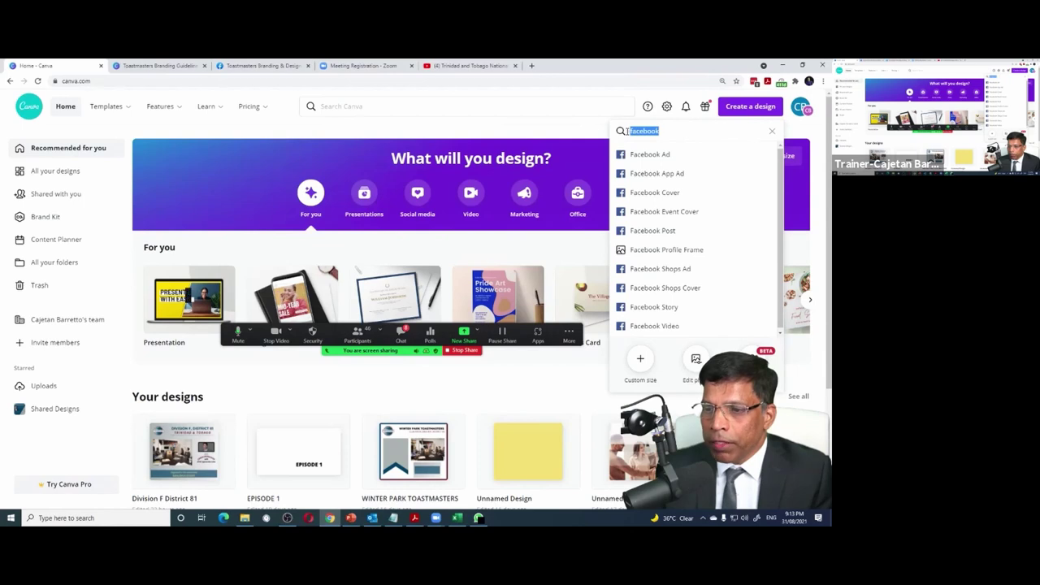
{"action": "left_click", "coordinate": [651, 236]}
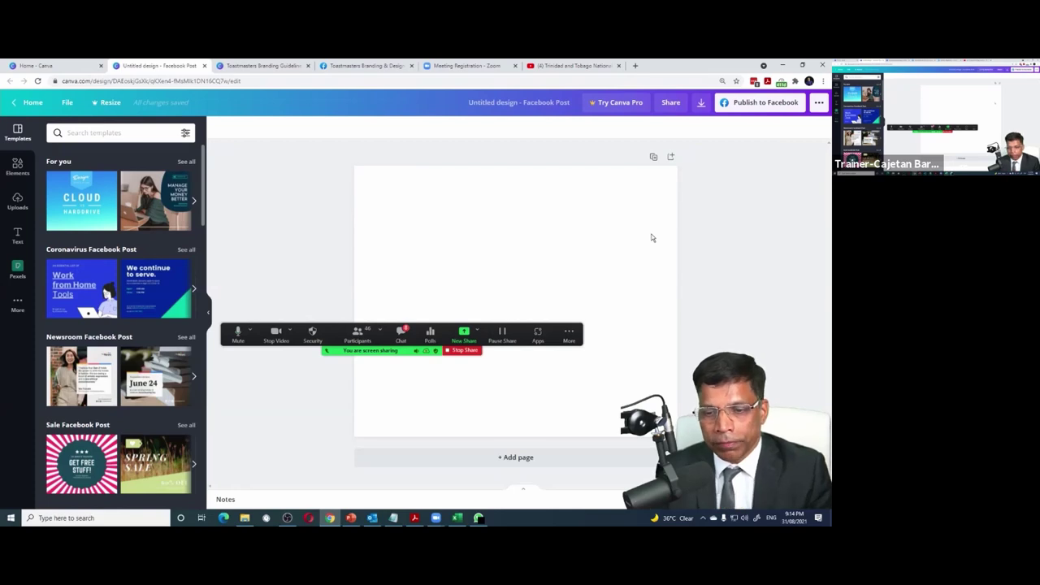
Open the Zoom participant list, clear its search filter, move it aside, and look through the attendees
{"action": "left_click", "coordinate": [358, 333]}
{"action": "type", "text": "pri"}
{"action": "left_click", "coordinate": [488, 234]}
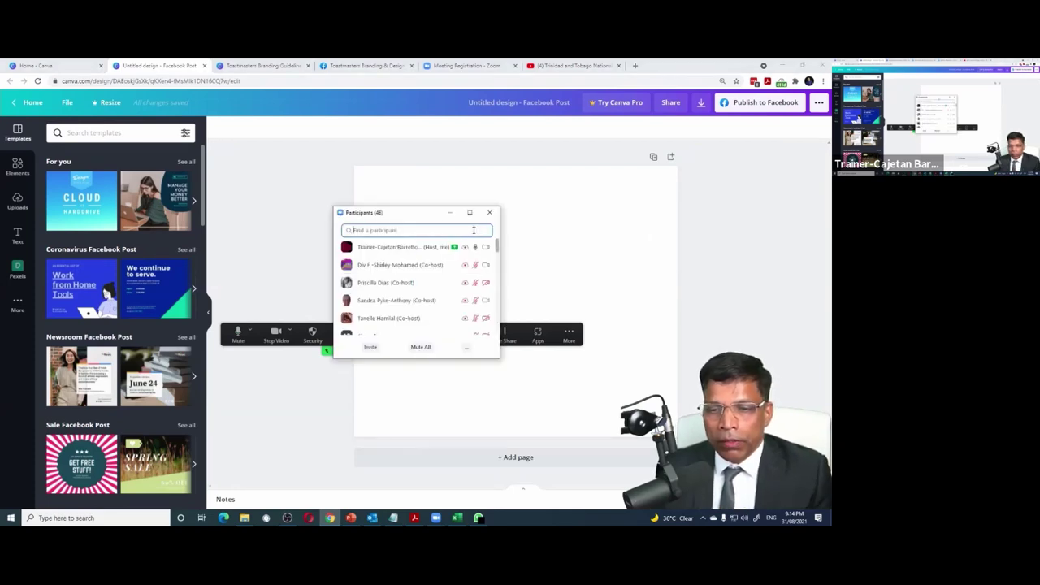
{"action": "left_click_drag", "start_coordinate": [425, 221], "coordinate": [621, 176]}
{"action": "scroll", "coordinate": [606, 244], "scroll_direction": "down", "scroll_amount": 5}
{"action": "scroll", "coordinate": [606, 244], "scroll_direction": "up", "scroll_amount": 4}
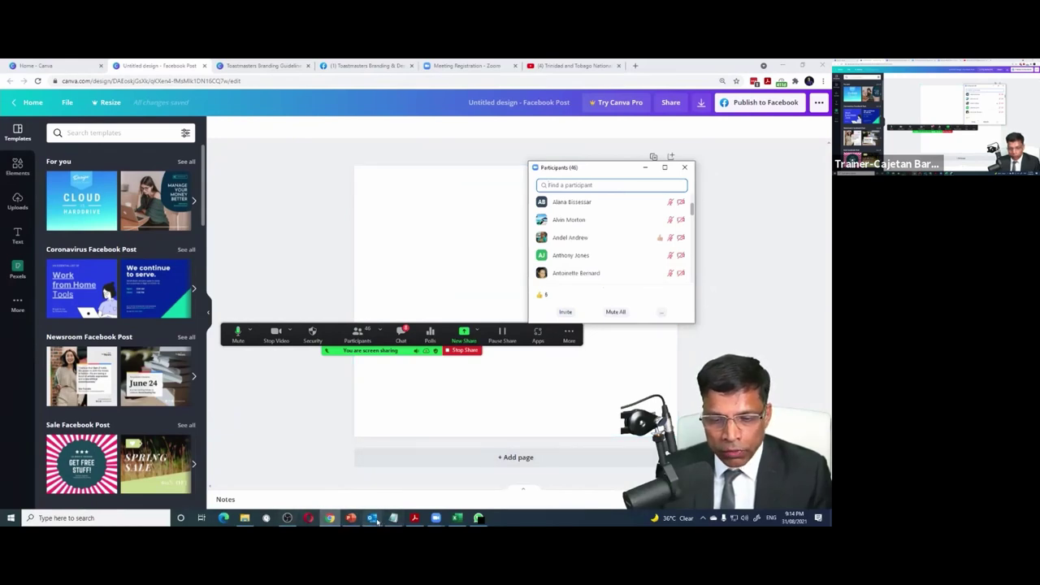
Examine the blue banner and background of the Division F District 81 design, with the meeting controls moved off the artwork
{"action": "mouse_move", "coordinate": [378, 521]}
{"action": "left_click", "coordinate": [355, 462]}
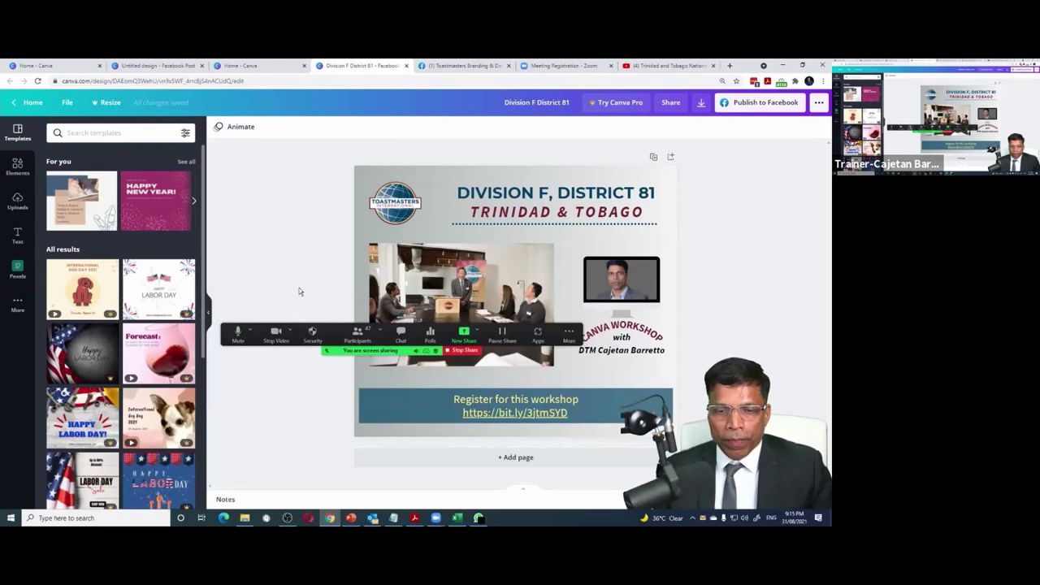
{"action": "left_click_drag", "start_coordinate": [333, 337], "coordinate": [369, 499]}
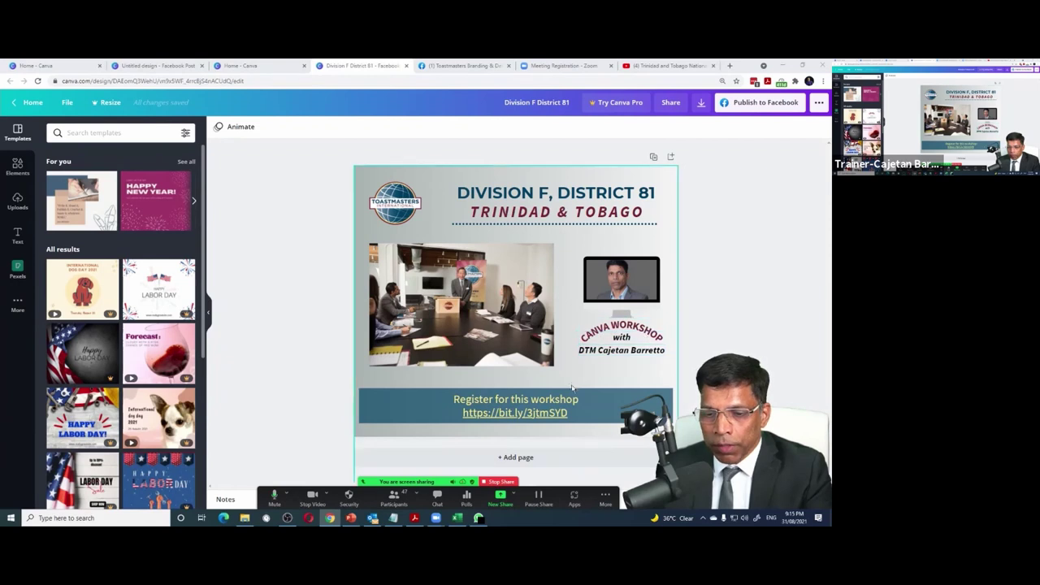
{"action": "left_click", "coordinate": [446, 411]}
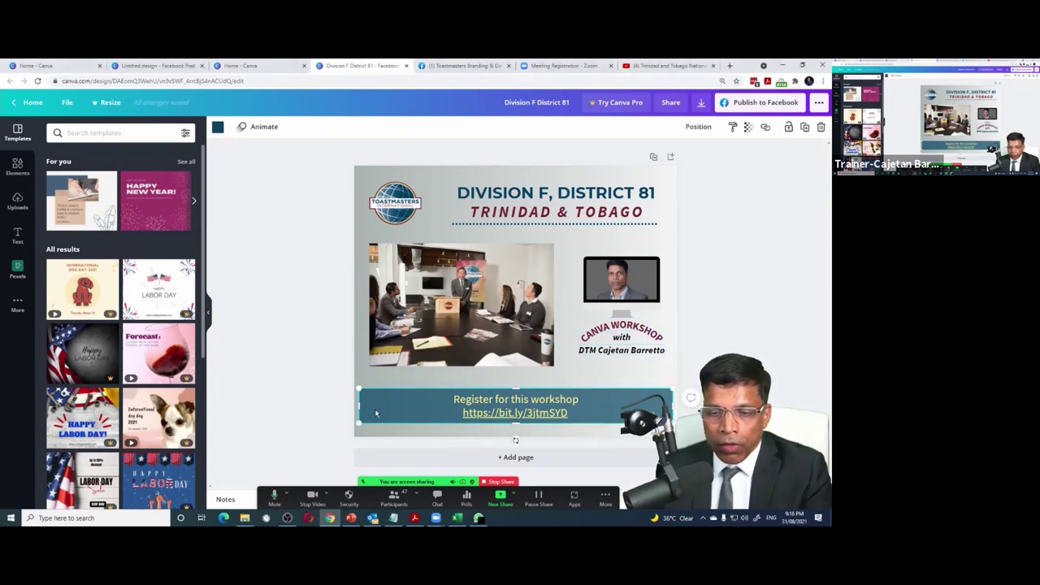
{"action": "left_click", "coordinate": [367, 173]}
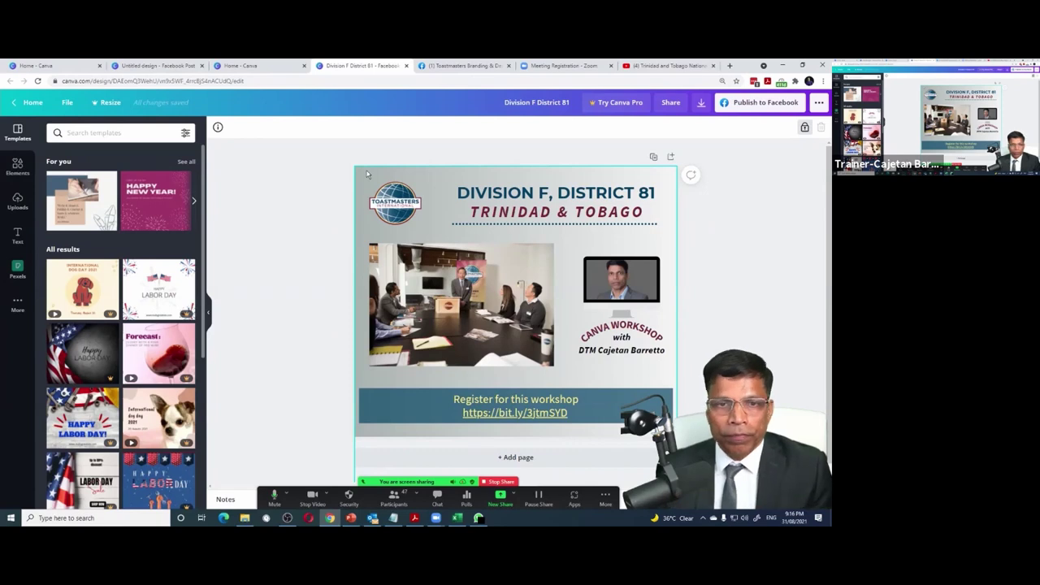
Return to the untitled Facebook Post design and open the Zoom meeting chat to read the participants' replies
{"action": "left_click", "coordinate": [165, 68]}
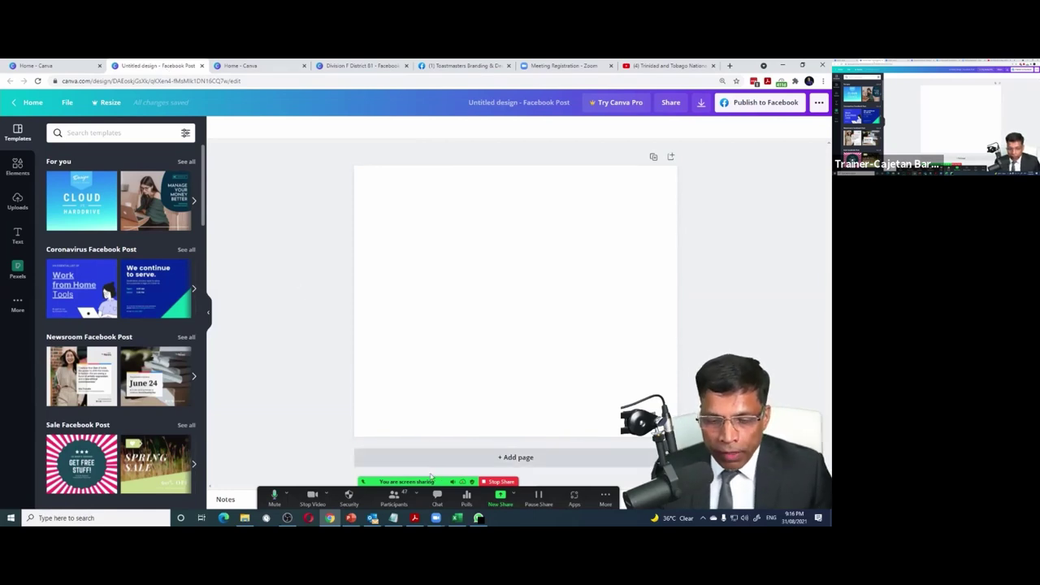
{"action": "left_click", "coordinate": [437, 497]}
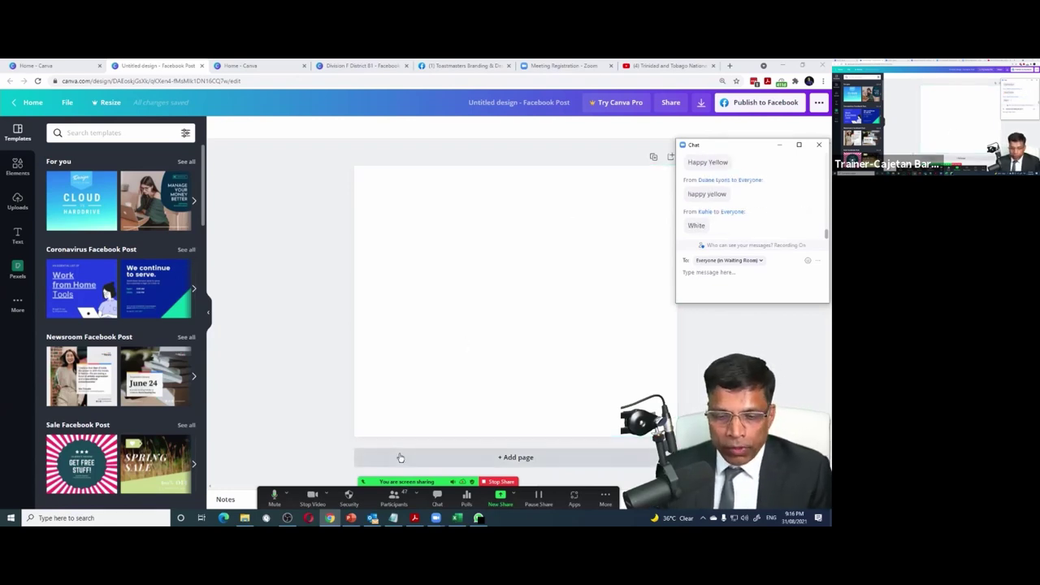
Switch to the Toastmasters Brand Manual in Adobe Acrobat Reader and examine the primary and accent colors on the Color Palette page
{"action": "left_click", "coordinate": [415, 520]}
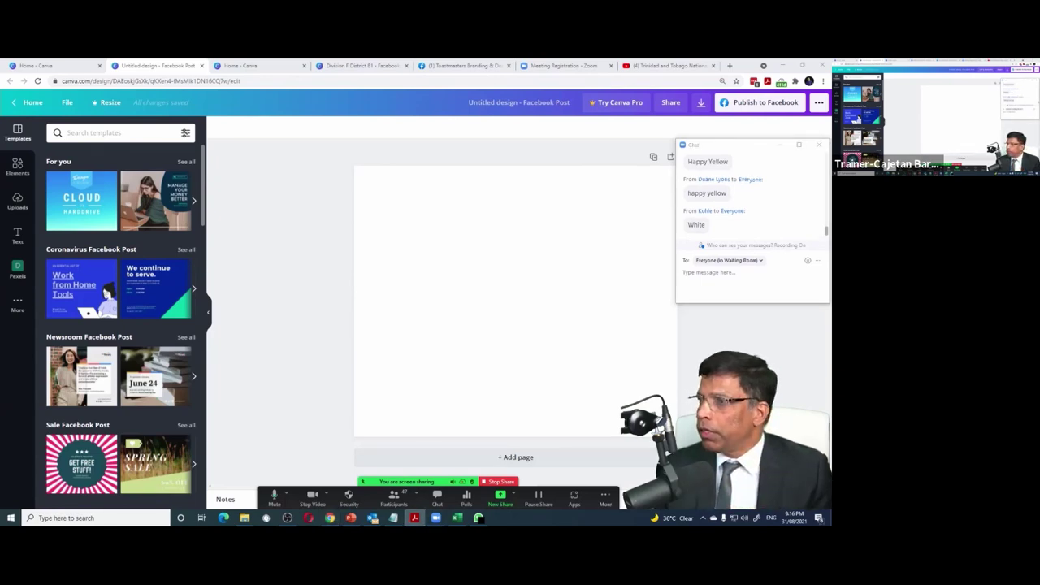
{"action": "scroll", "coordinate": [284, 309], "scroll_direction": "down", "scroll_amount": 6}
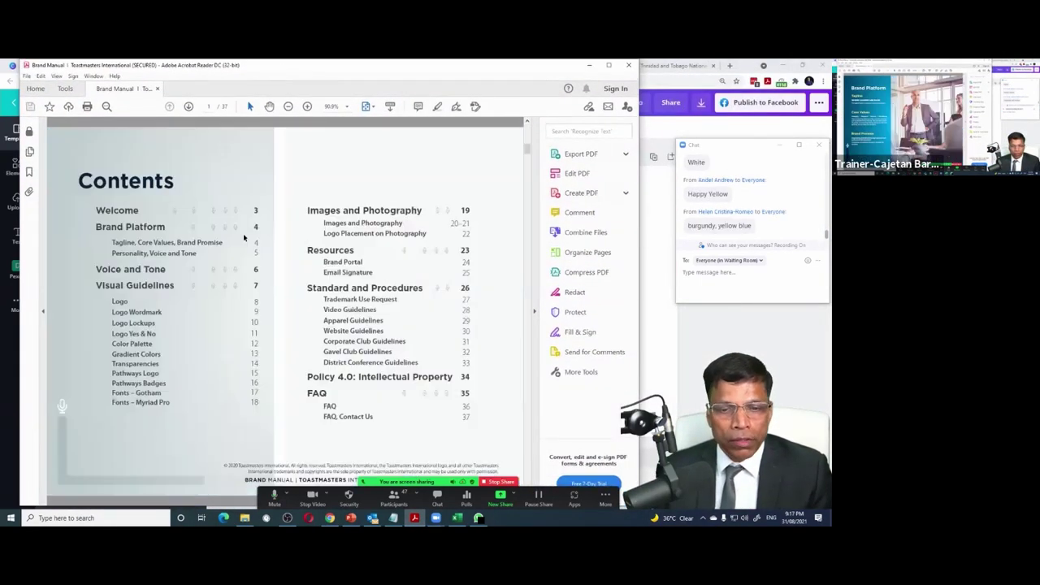
{"action": "scroll", "coordinate": [242, 237], "scroll_direction": "down", "scroll_amount": 5}
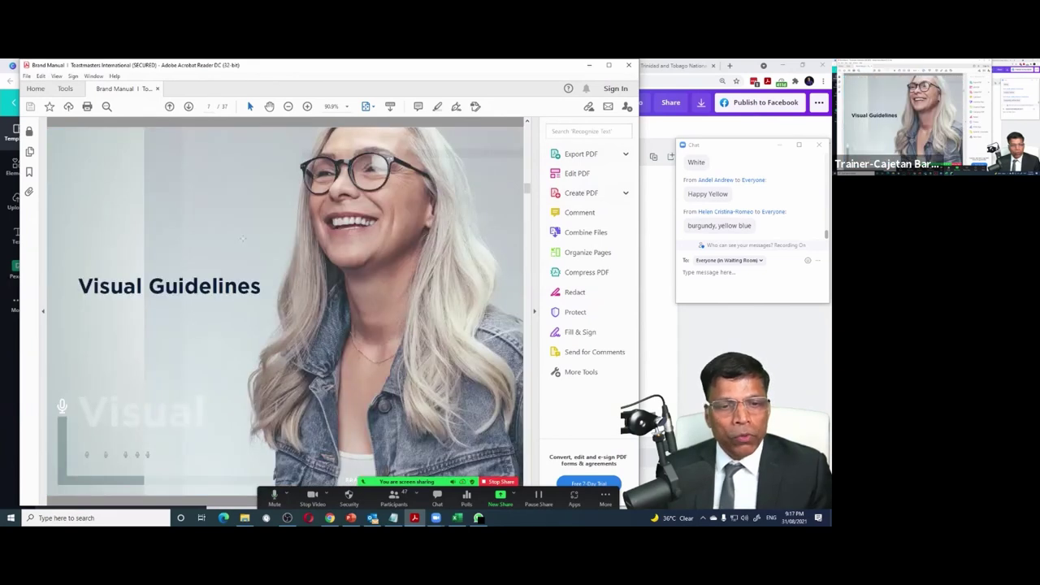
{"action": "scroll", "coordinate": [243, 237], "scroll_direction": "down", "scroll_amount": 1}
{"action": "scroll", "coordinate": [242, 237], "scroll_direction": "down", "scroll_amount": 1}
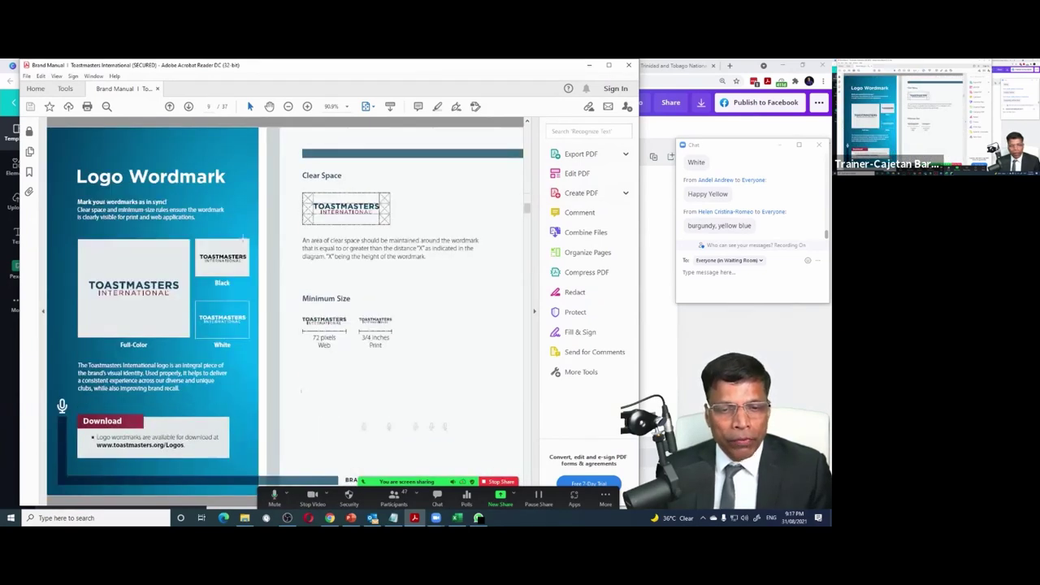
{"action": "scroll", "coordinate": [242, 239], "scroll_direction": "down", "scroll_amount": 3}
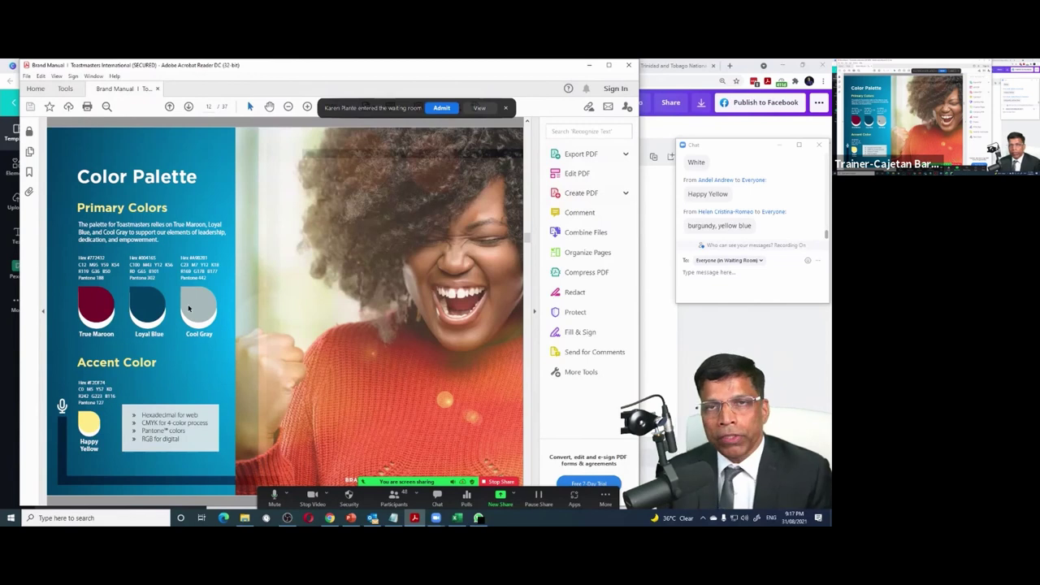
{"action": "scroll", "coordinate": [177, 334], "scroll_direction": "up", "scroll_amount": 1}
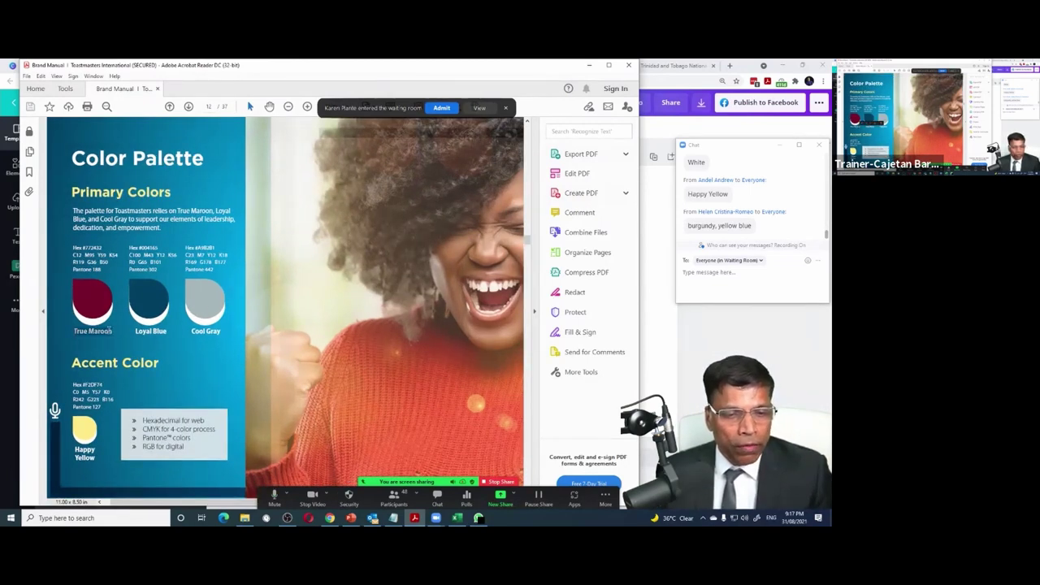
{"action": "left_click_drag", "start_coordinate": [191, 331], "coordinate": [219, 333]}
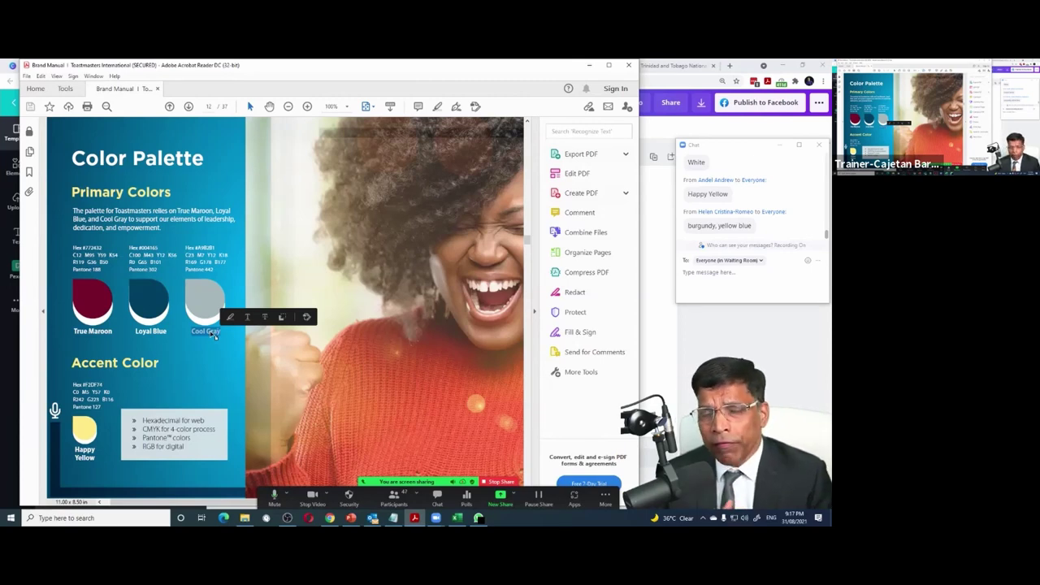
Highlight the Happy Yellow label and the Accent Color and Primary Colors headings on the Brand Manual's Color Palette page
{"action": "left_click_drag", "start_coordinate": [74, 448], "coordinate": [95, 460]}
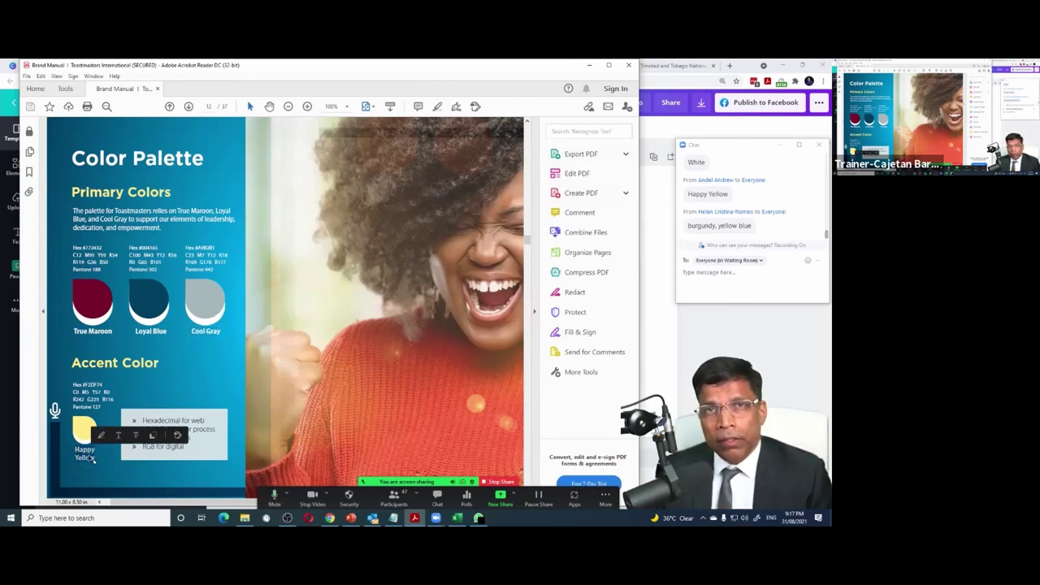
{"action": "left_click_drag", "start_coordinate": [72, 362], "coordinate": [138, 364]}
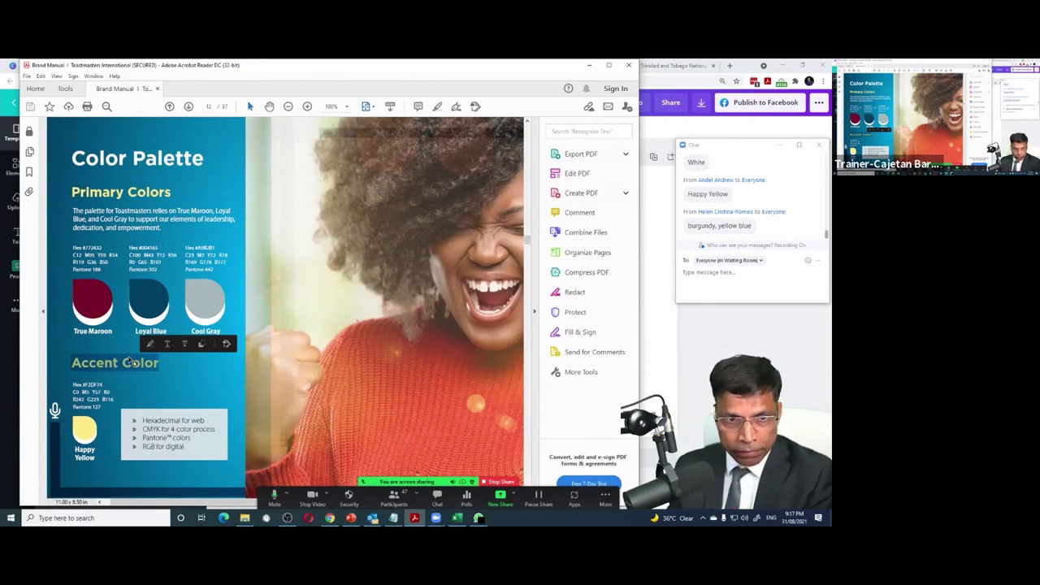
{"action": "left_click_drag", "start_coordinate": [72, 192], "coordinate": [170, 193]}
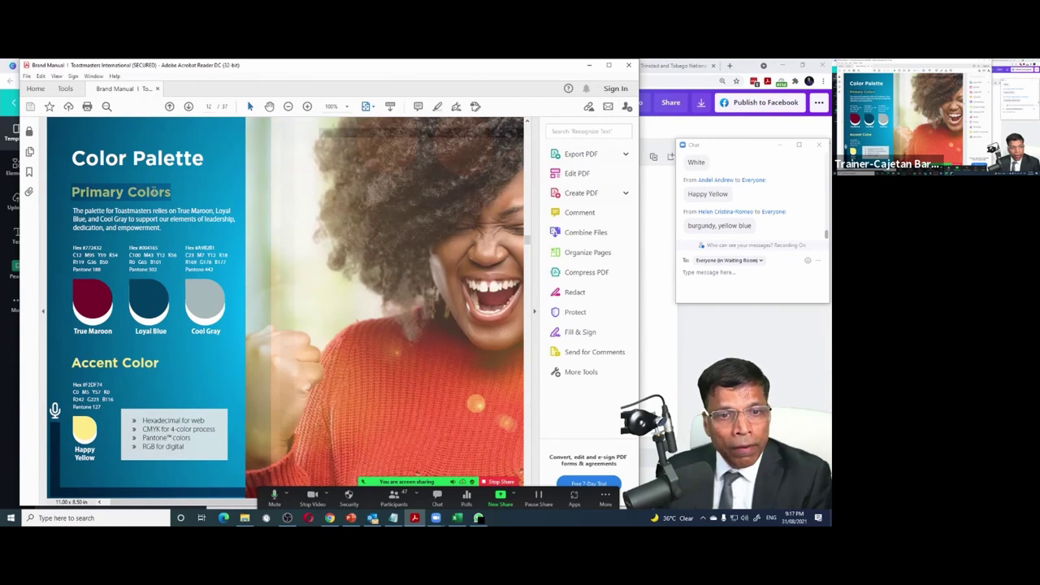
{"action": "left_click_drag", "start_coordinate": [72, 362], "coordinate": [158, 363]}
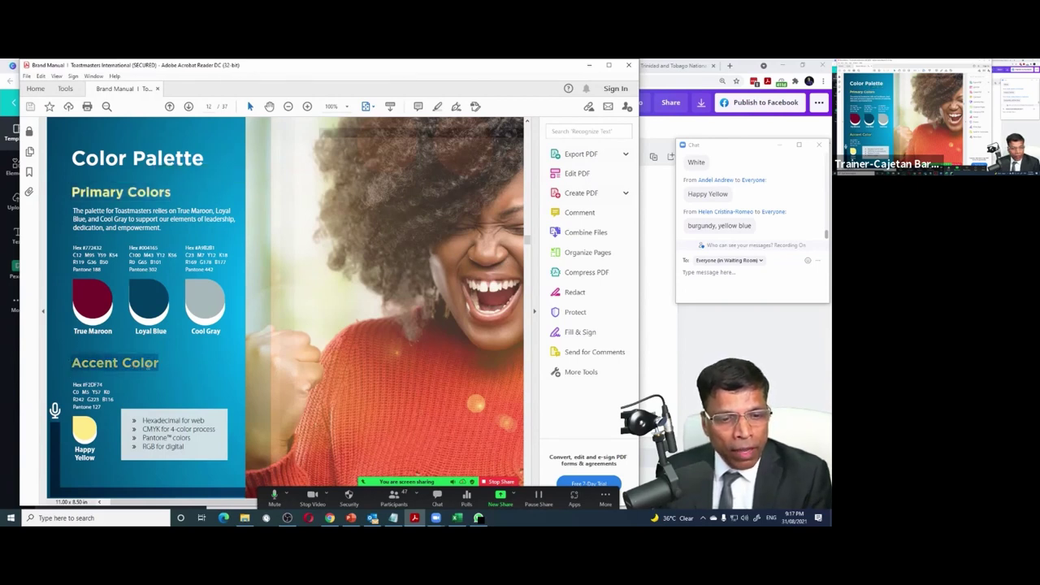
{"action": "mouse_move", "coordinate": [147, 368]}
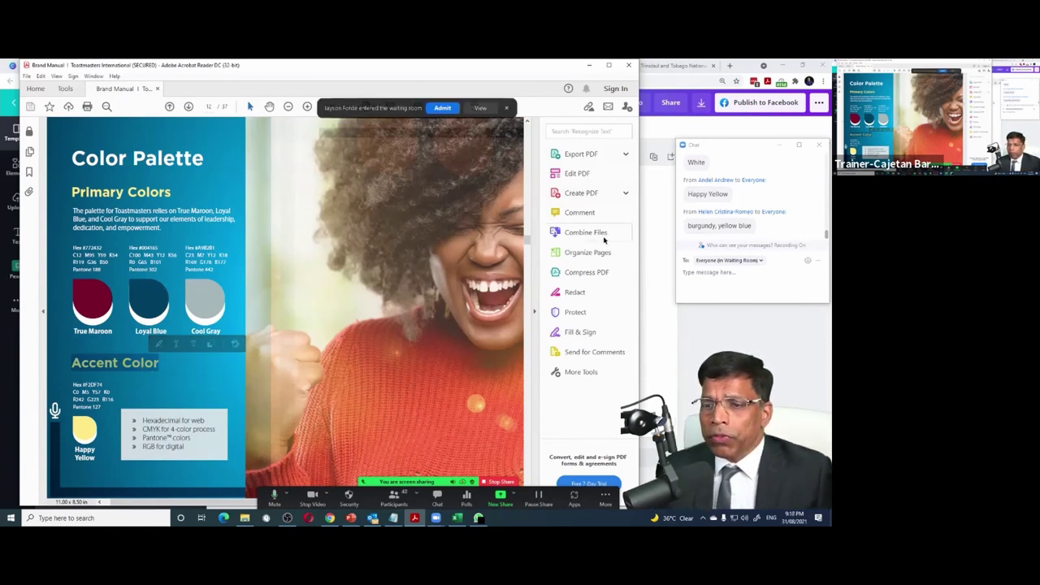
Return to the untitled Facebook Post design in Canva, move the meeting chat off the canvas, and open the background color choices
{"action": "left_click", "coordinate": [651, 234]}
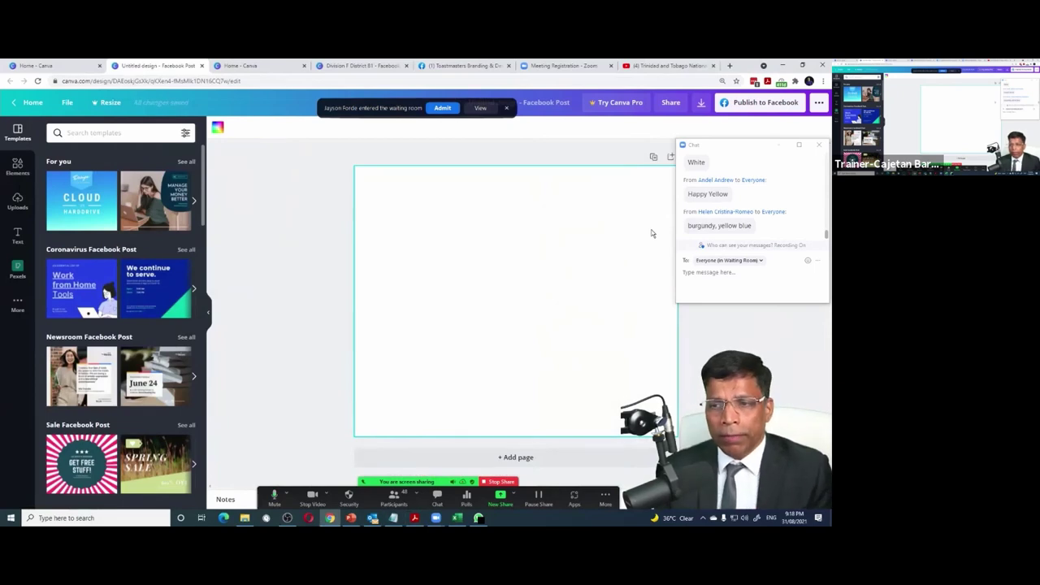
{"action": "left_click_drag", "start_coordinate": [749, 151], "coordinate": [800, 164]}
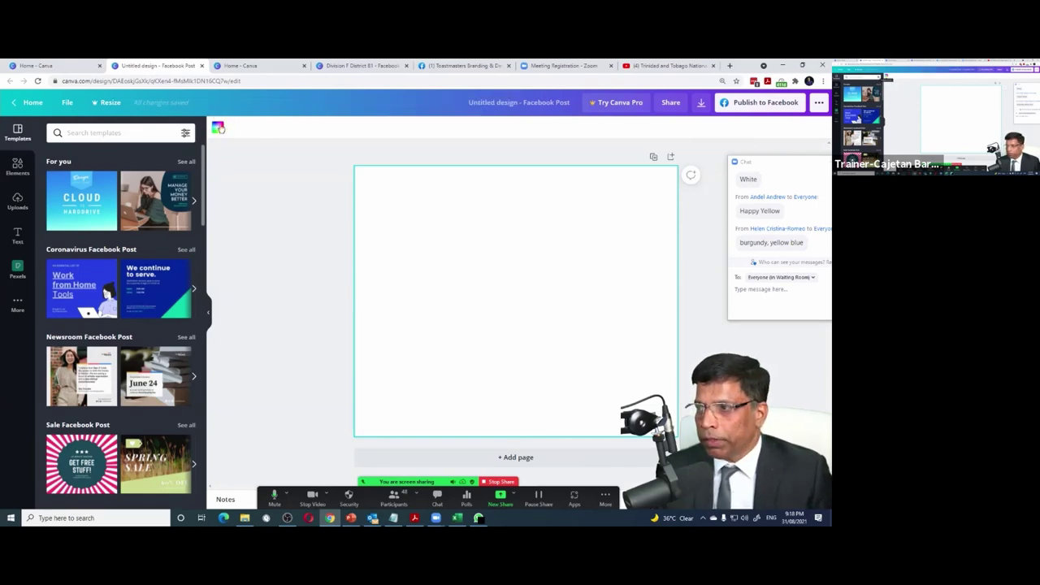
{"action": "key", "text": "ctrl+plus"}
{"action": "left_click", "coordinate": [247, 135]}
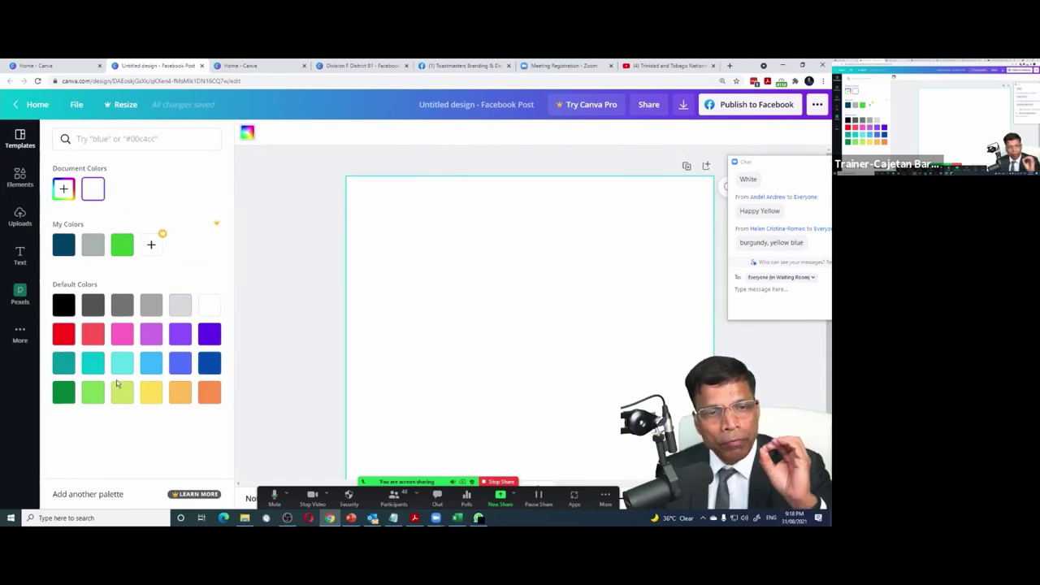
Check the primary color hex codes in the Acrobat Reader Brand Manual and set the Canva post's background to 004165
{"action": "left_click", "coordinate": [415, 517]}
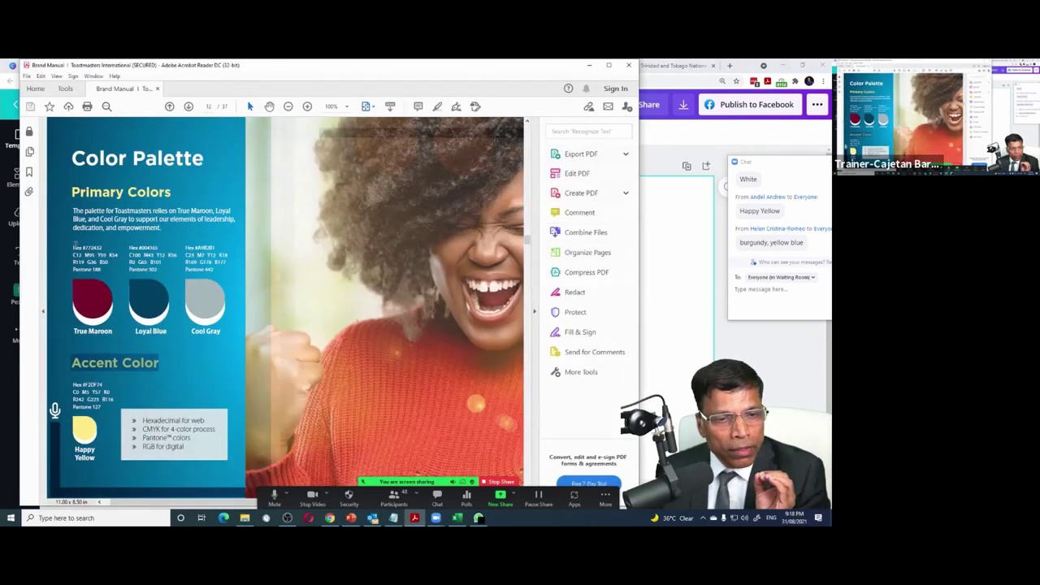
{"action": "left_click_drag", "start_coordinate": [82, 245], "coordinate": [96, 253]}
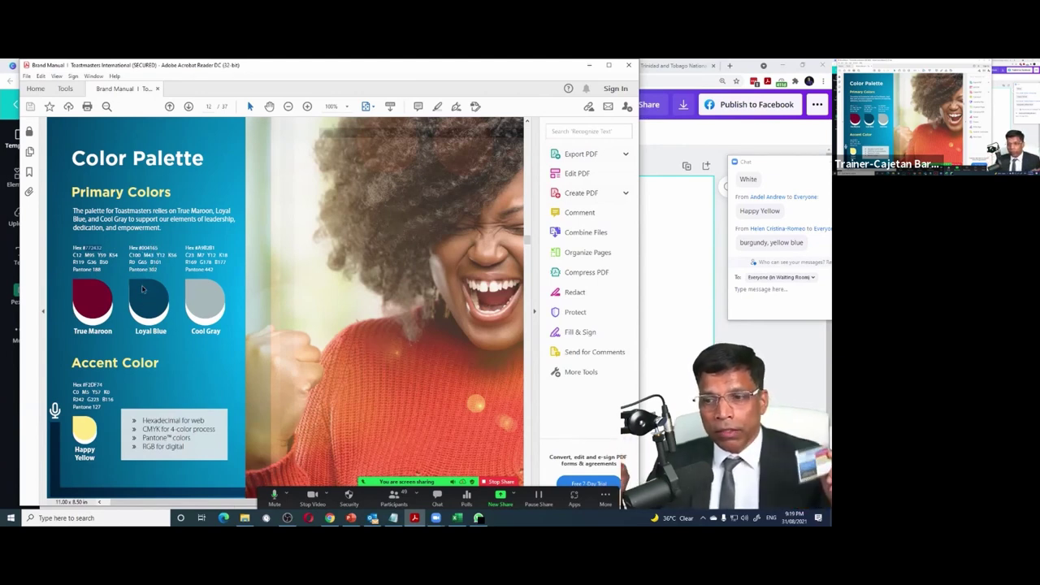
{"action": "left_click", "coordinate": [687, 213]}
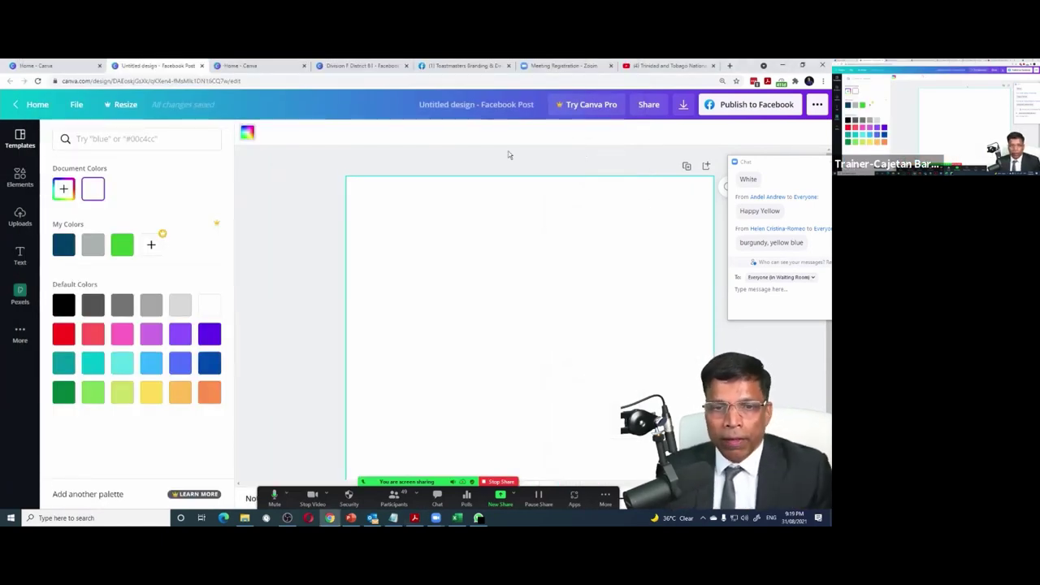
{"action": "left_click", "coordinate": [248, 136]}
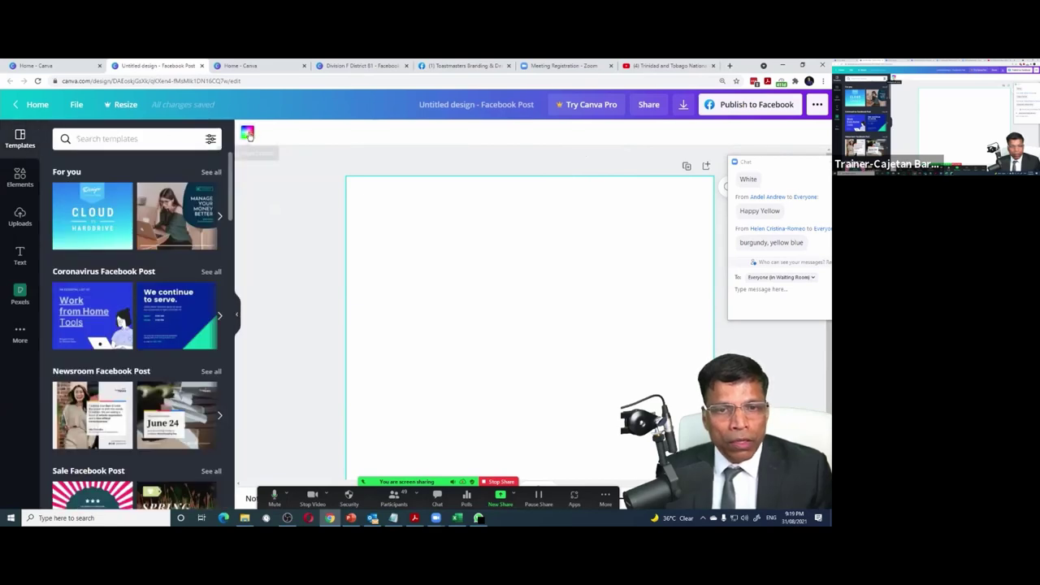
{"action": "left_click", "coordinate": [247, 133]}
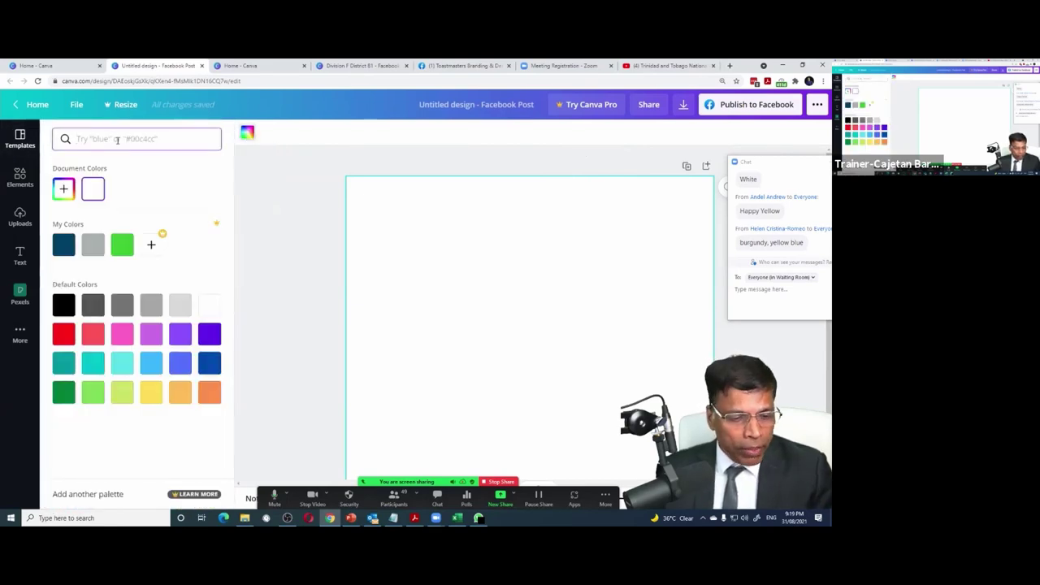
{"action": "type", "text": "004165"}
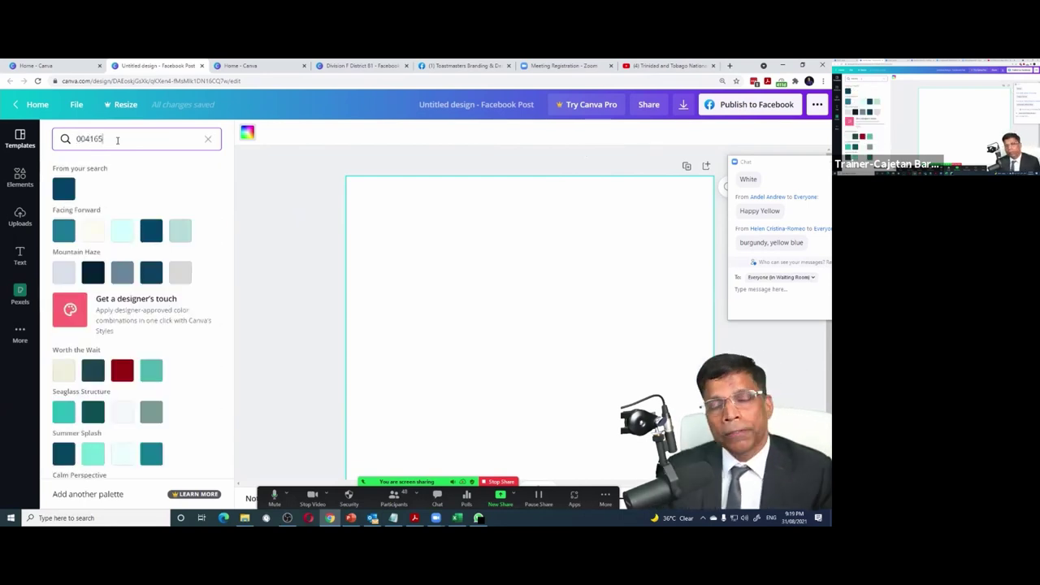
{"action": "left_click", "coordinate": [62, 188]}
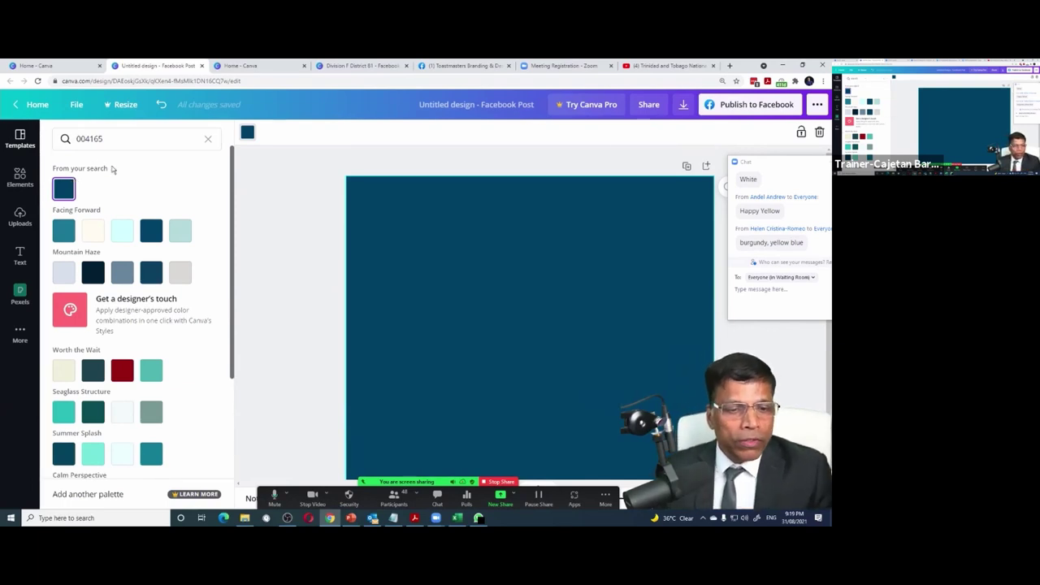
Change the post's background to True Maroon using hex code 772432
{"action": "left_click_drag", "start_coordinate": [130, 136], "coordinate": [68, 138]}
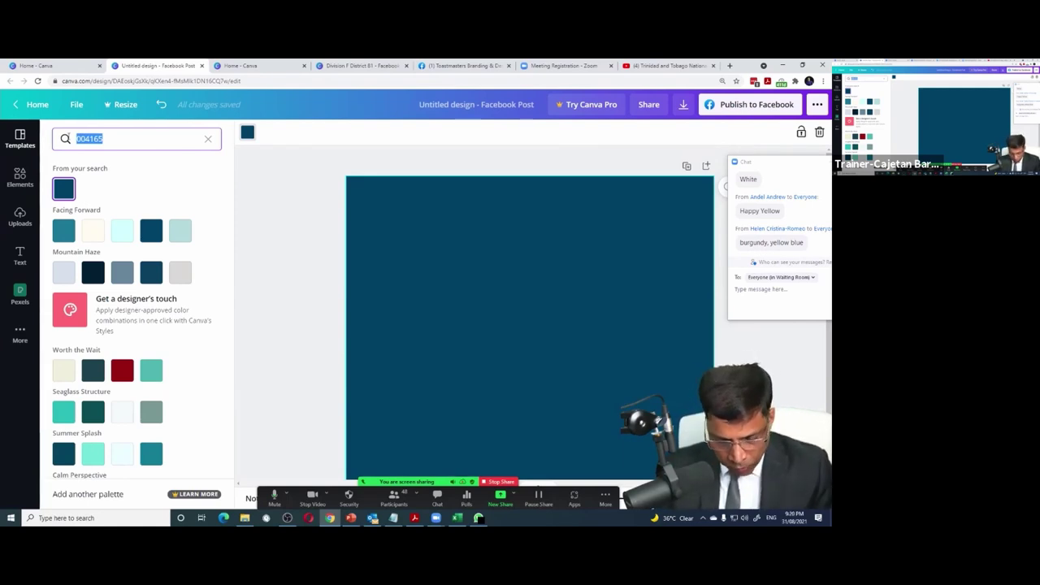
{"action": "type", "text": "77"}
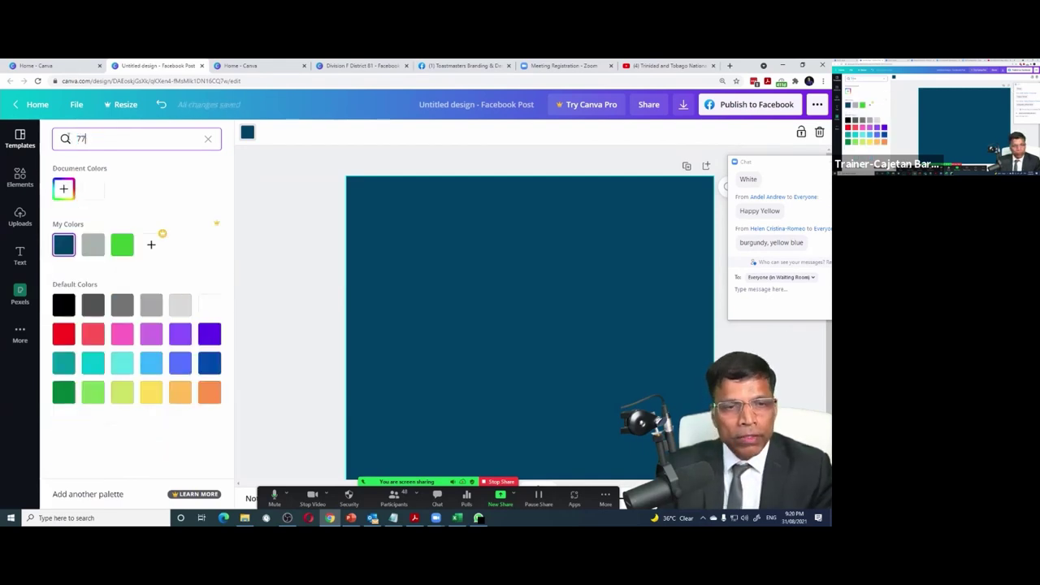
{"action": "type", "text": "2432"}
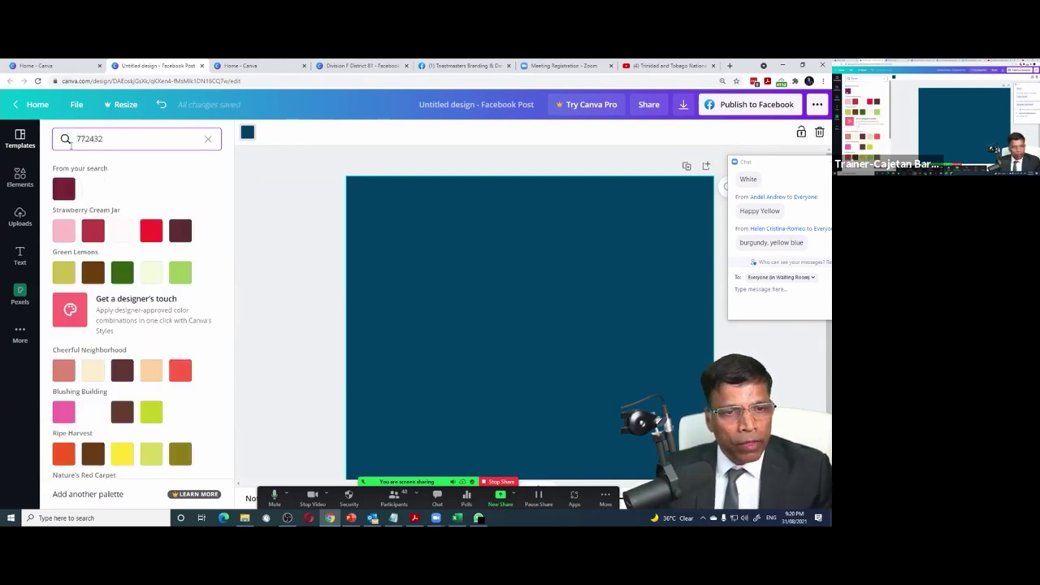
{"action": "left_click", "coordinate": [64, 190]}
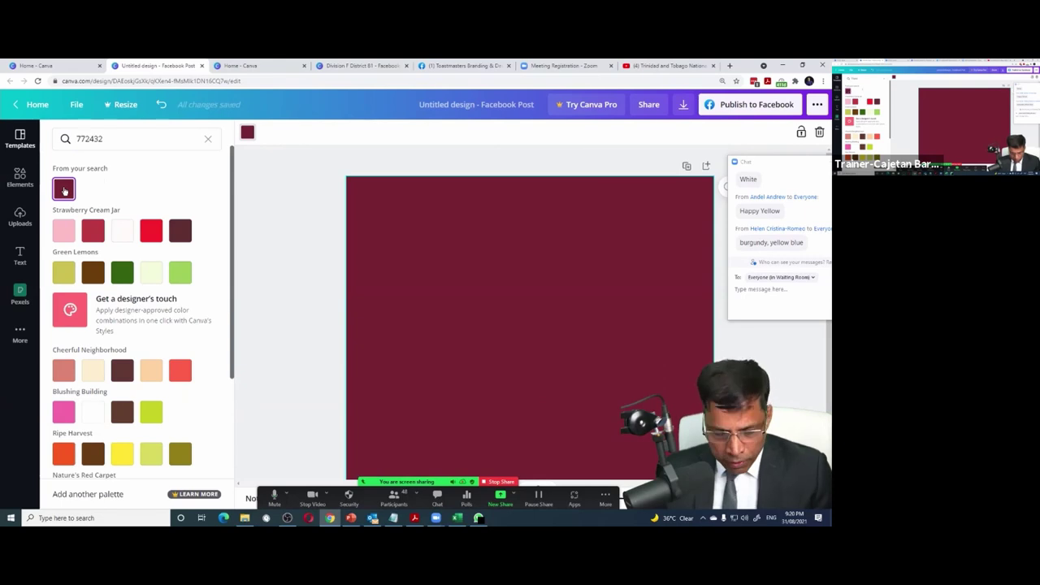
Change the post's background to Cool Gray using hex code A9B2B1
{"action": "left_click_drag", "start_coordinate": [116, 139], "coordinate": [74, 139]}
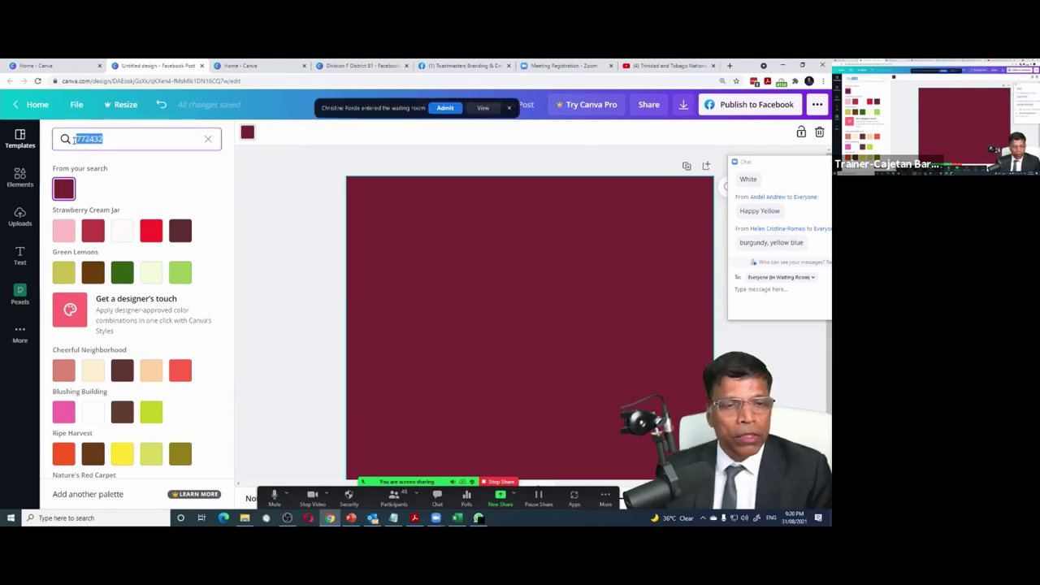
{"action": "type", "text": "A9B2B1"}
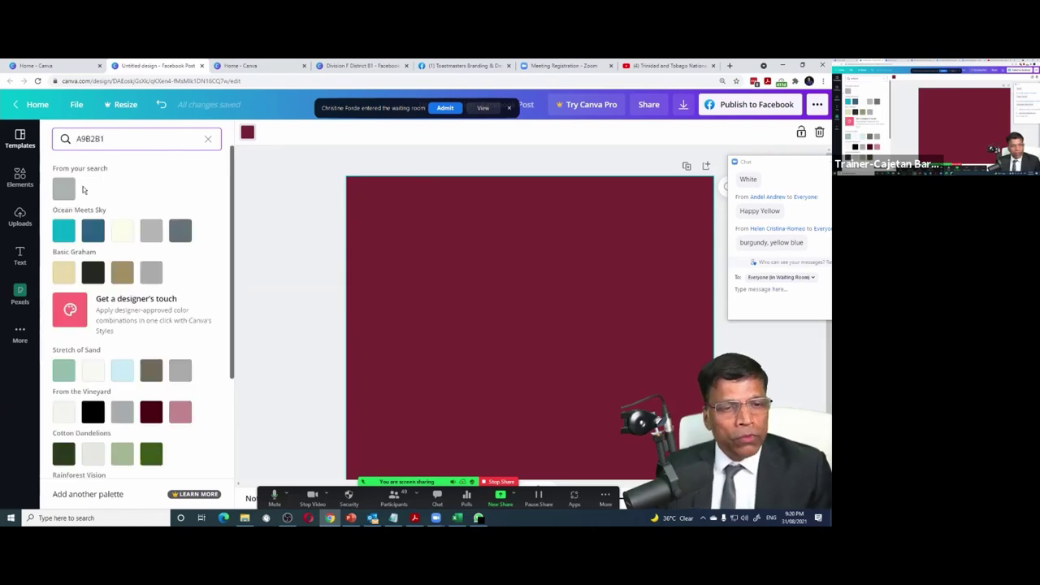
{"action": "left_click", "coordinate": [63, 189]}
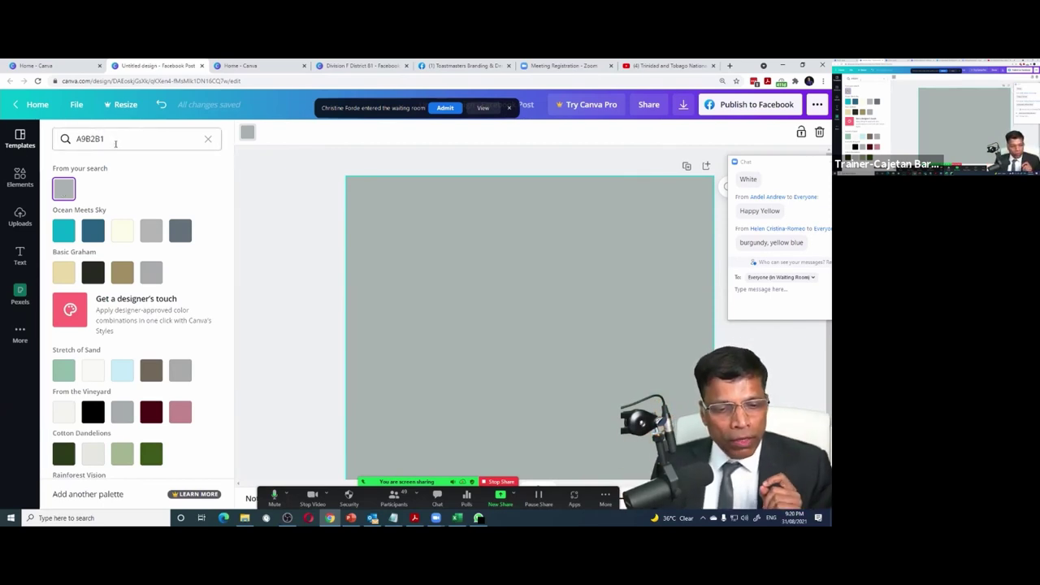
Change the post's background to white using hex code #ffffff
{"action": "left_click_drag", "start_coordinate": [122, 139], "coordinate": [74, 141]}
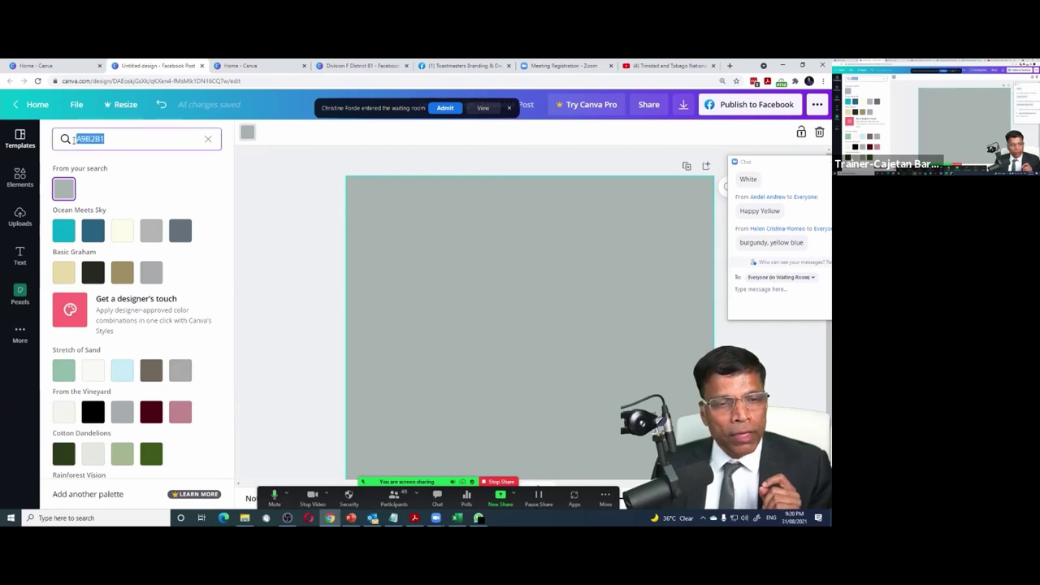
{"action": "type", "text": "#ffffff"}
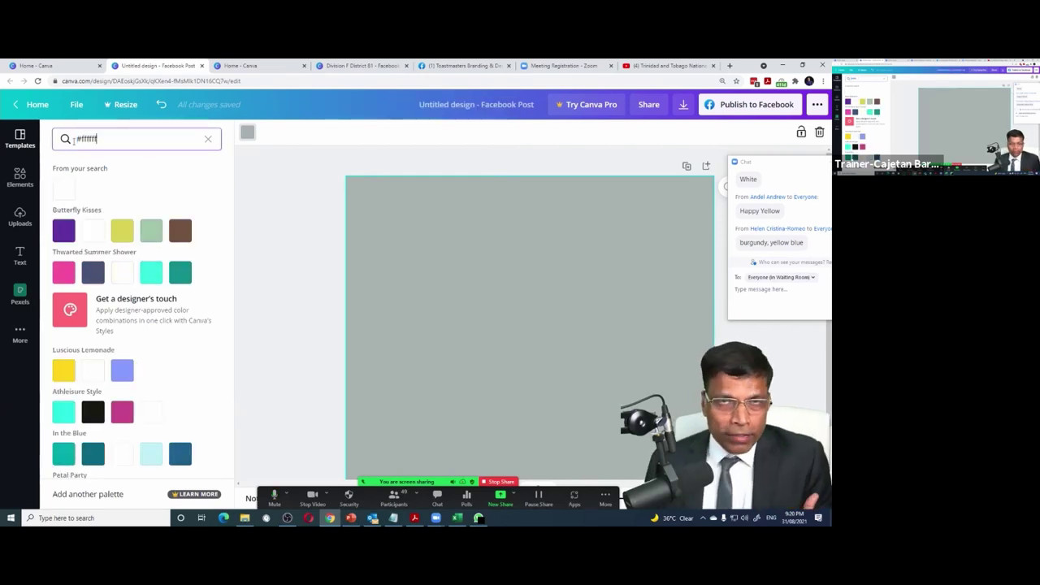
{"action": "left_click", "coordinate": [62, 188]}
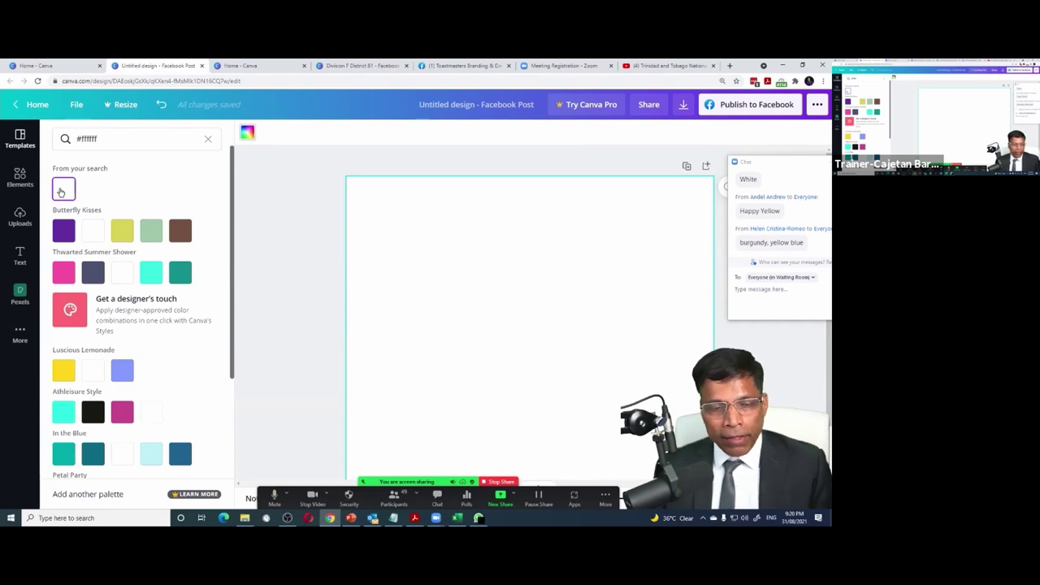
Try the near-black swatch from the Athleisure Style palette, and set the post's background to pure black with hex code 000000
{"action": "left_click", "coordinate": [93, 411]}
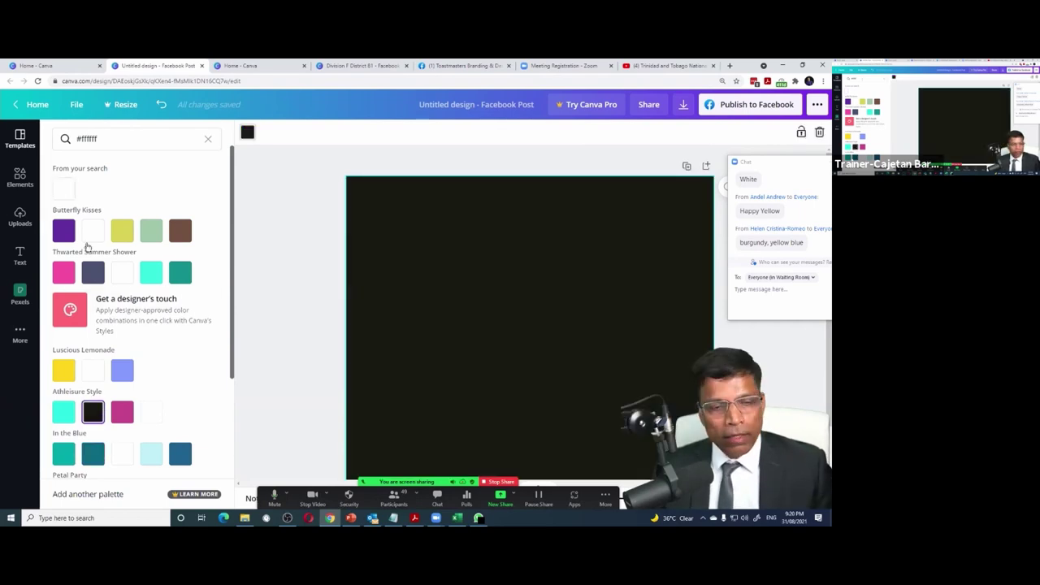
{"action": "left_click", "coordinate": [65, 138]}
{"action": "key", "text": "ctrl+a"}
{"action": "type", "text": "00"}
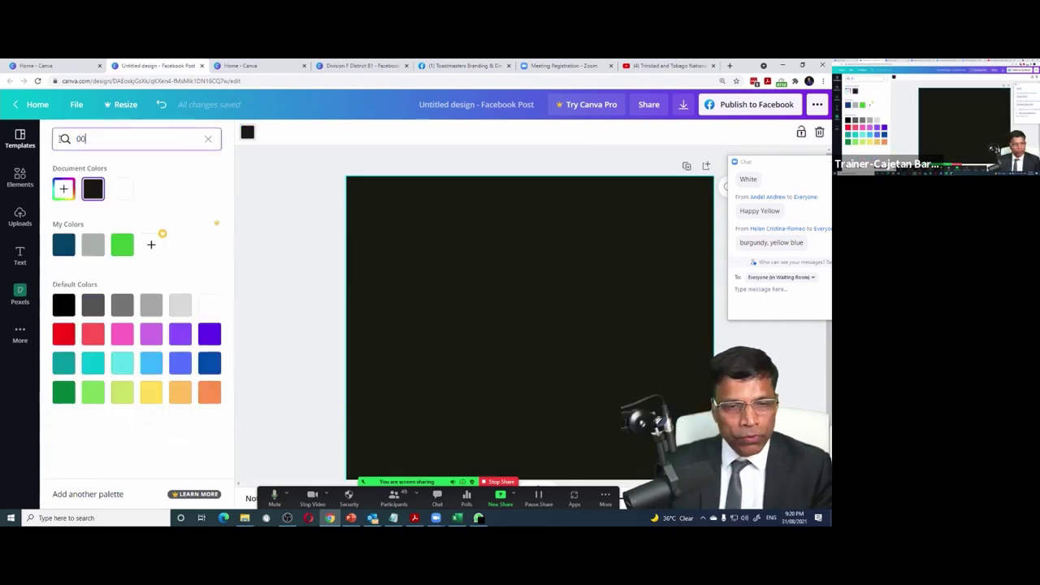
{"action": "type", "text": "0000"}
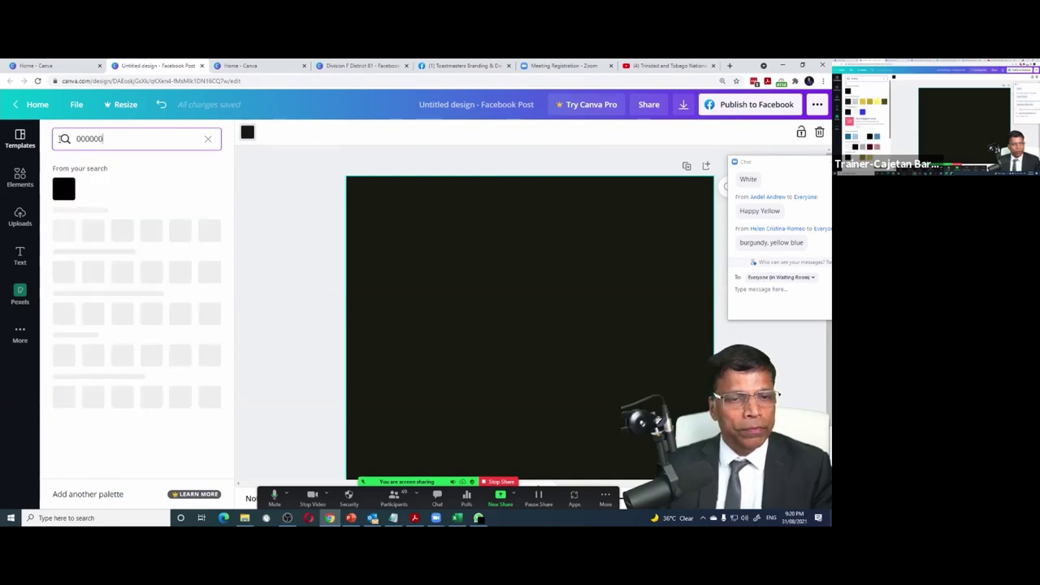
{"action": "left_click", "coordinate": [65, 189]}
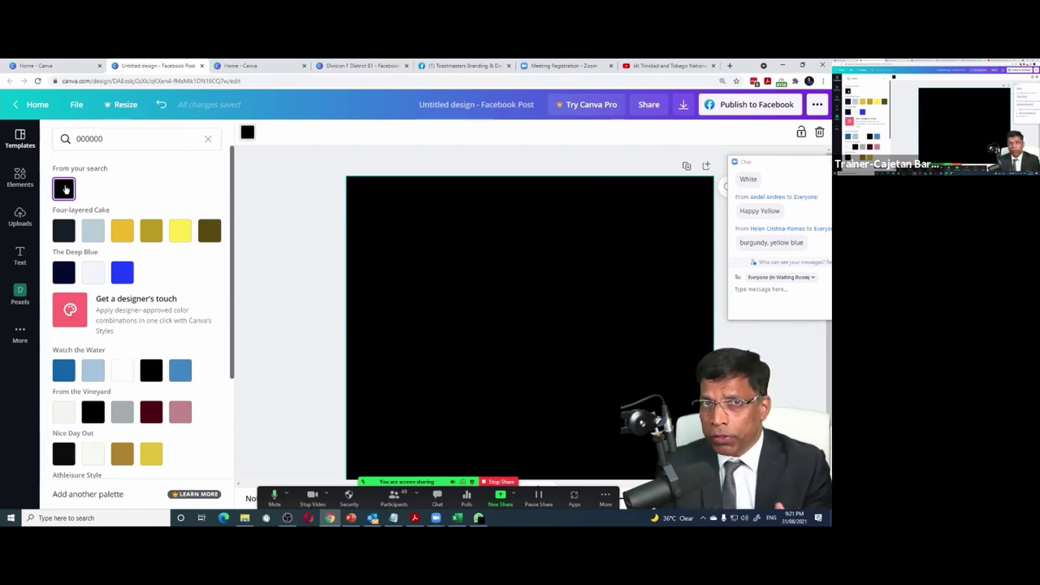
Set the post's background back to Cool Gray, hex code A9B2B1
{"action": "key", "text": "ctrl+a"}
{"action": "type", "text": "A9B2B1"}
{"action": "left_click", "coordinate": [63, 190]}
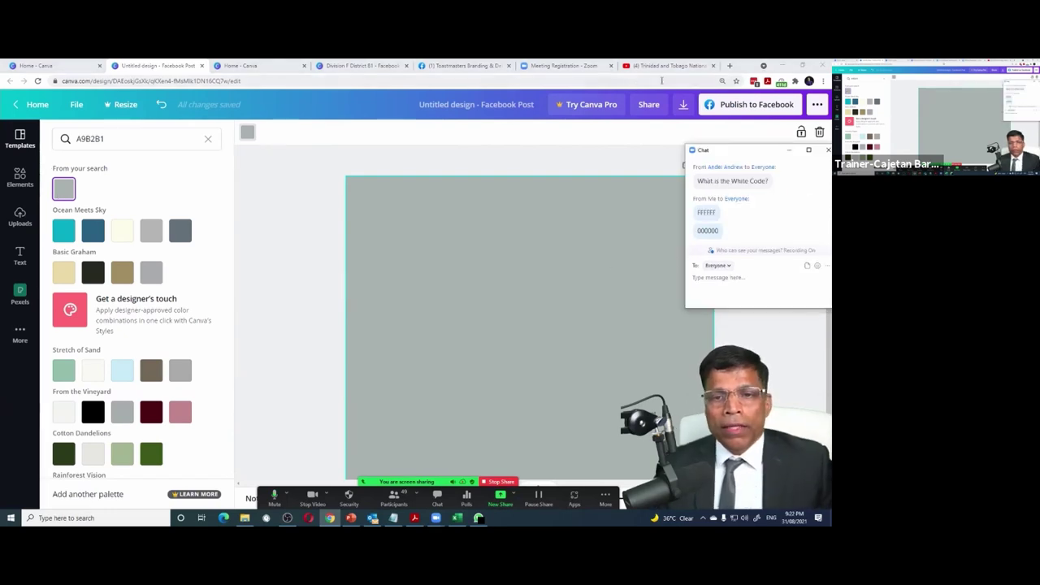
Open the Toastmasters Branding Guidelines design from all designs and examine its Colors page, with the meeting chat moved aside
{"action": "left_click", "coordinate": [465, 66]}
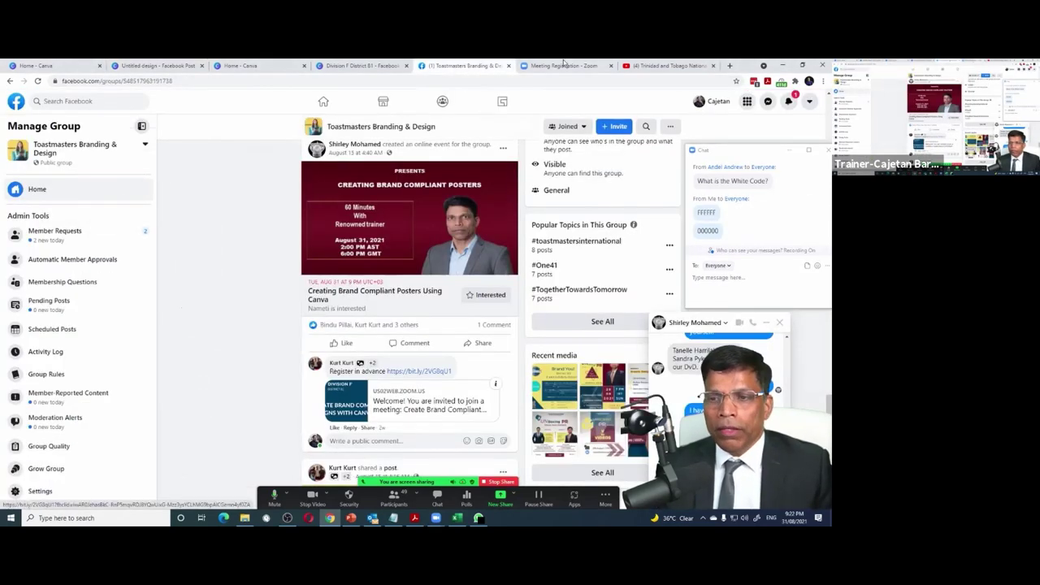
{"action": "left_click", "coordinate": [361, 66]}
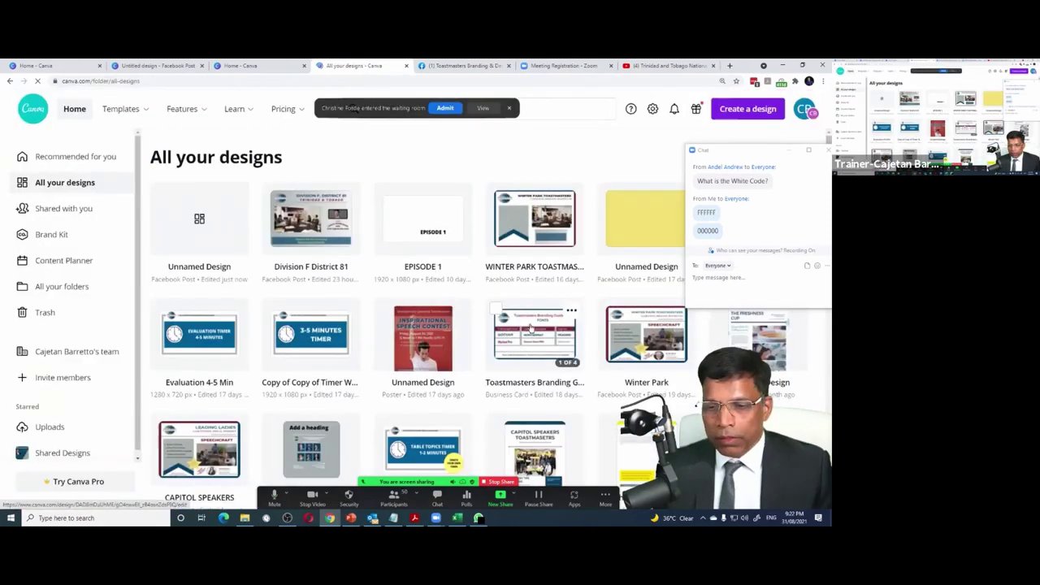
{"action": "left_click", "coordinate": [529, 327]}
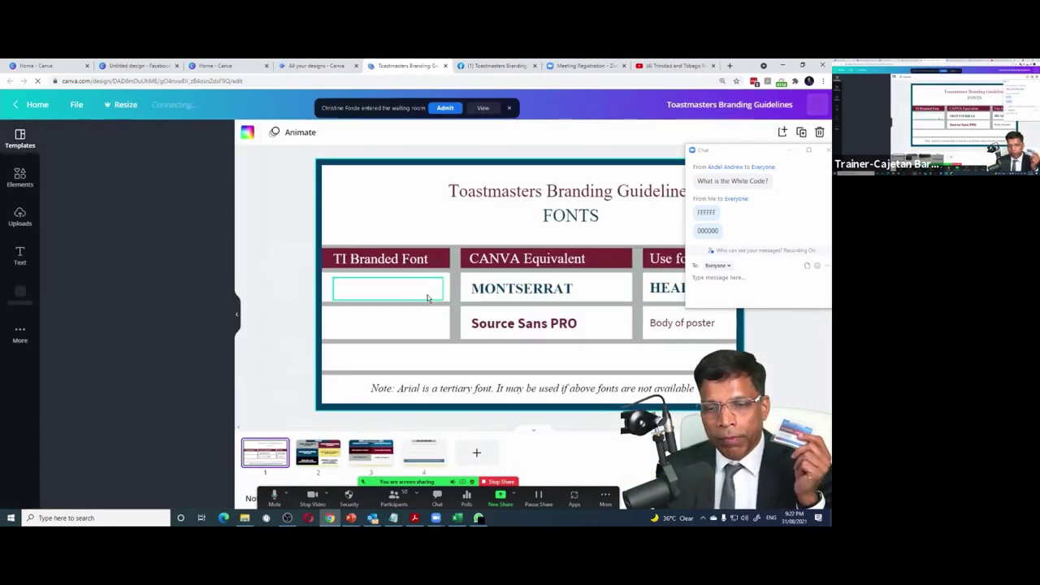
{"action": "scroll", "coordinate": [423, 296], "scroll_direction": "down", "scroll_amount": 5}
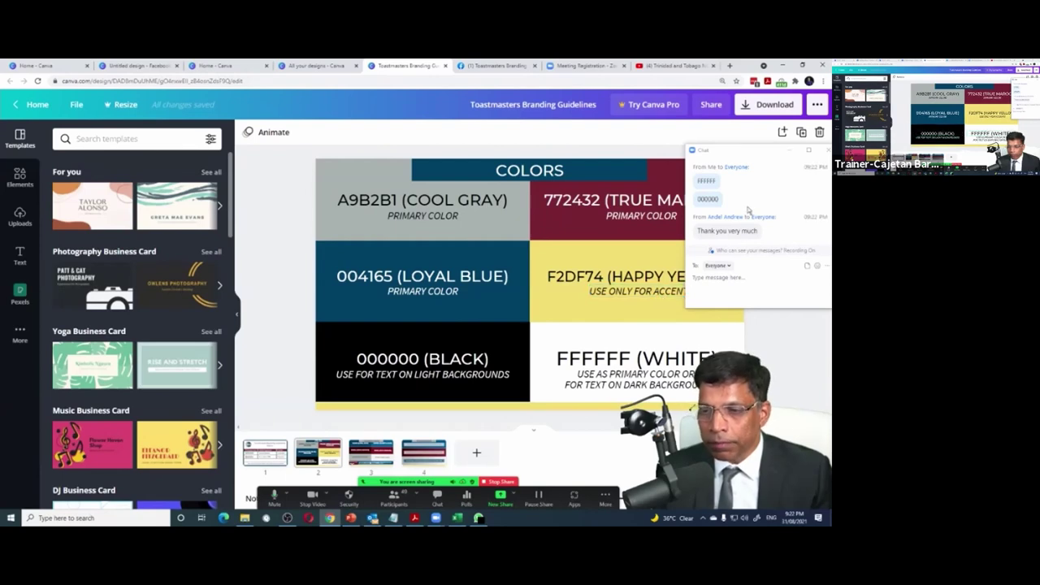
{"action": "left_click_drag", "start_coordinate": [754, 152], "coordinate": [784, 145]}
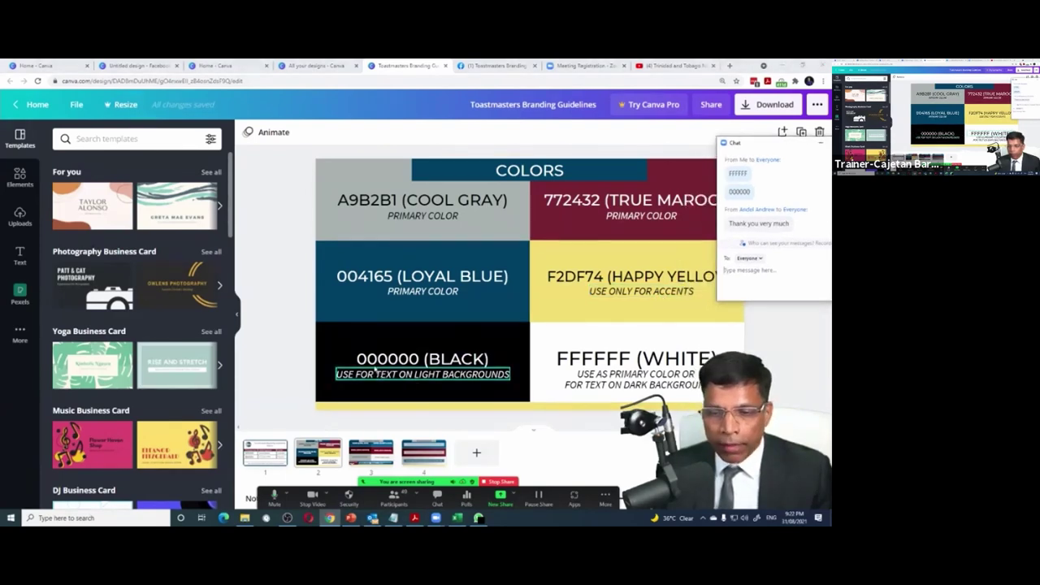
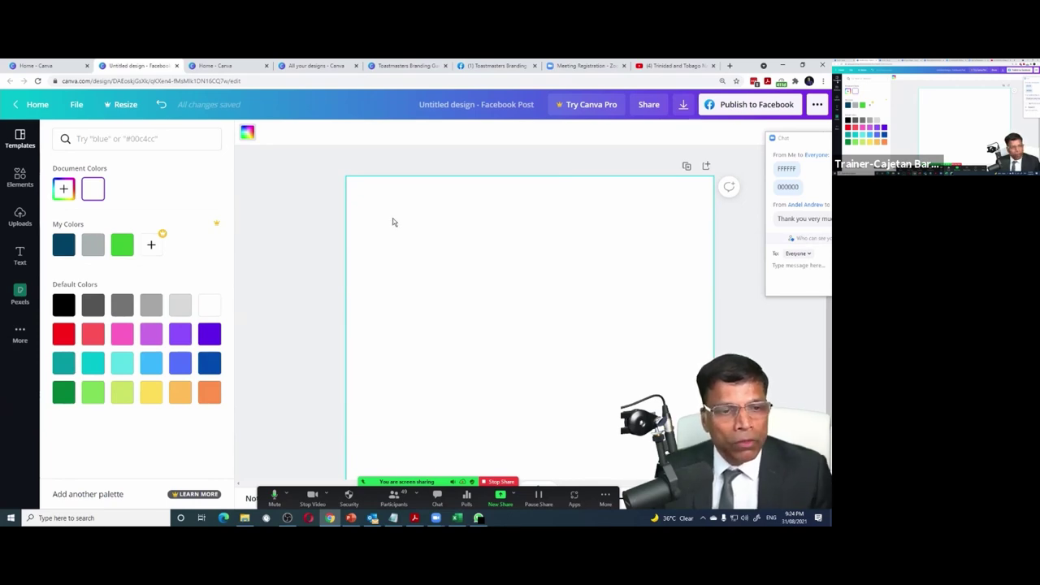
Find the full collection of Gradient graphics among the design elements and browse down to the square gradients
{"action": "left_click", "coordinate": [18, 180]}
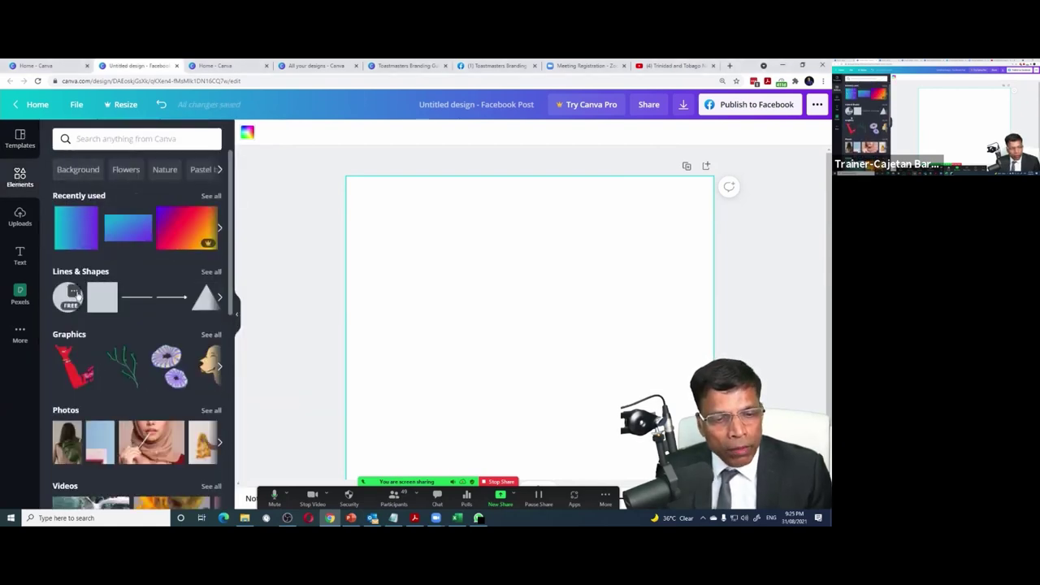
{"action": "scroll", "coordinate": [77, 297], "scroll_direction": "down", "scroll_amount": 2}
{"action": "scroll", "coordinate": [77, 277], "scroll_direction": "up", "scroll_amount": 2}
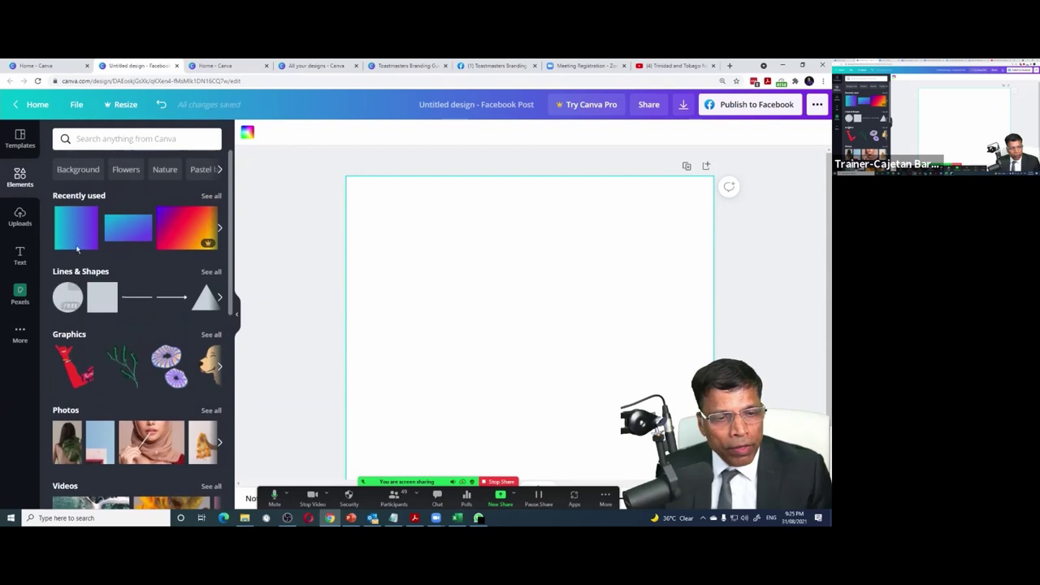
{"action": "left_click", "coordinate": [69, 335]}
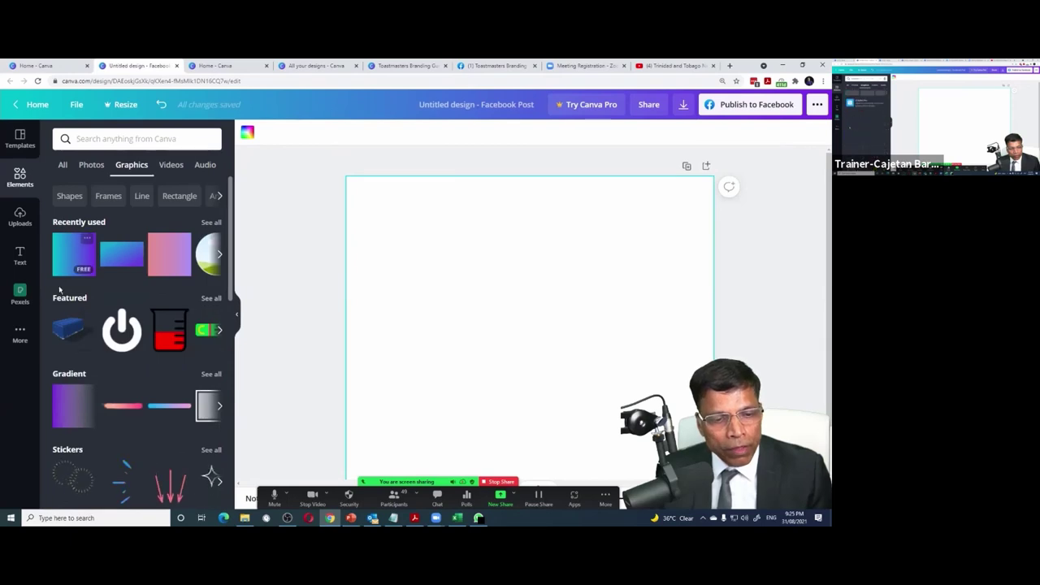
{"action": "scroll", "coordinate": [69, 333], "scroll_direction": "down", "scroll_amount": 1}
{"action": "left_click", "coordinate": [70, 334]}
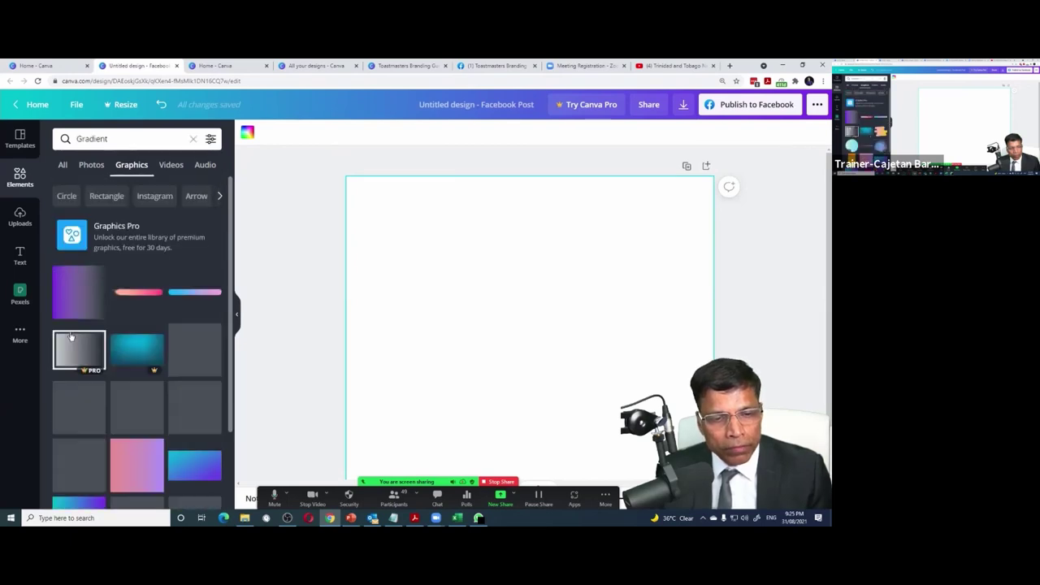
{"action": "scroll", "coordinate": [78, 314], "scroll_direction": "down", "scroll_amount": 5}
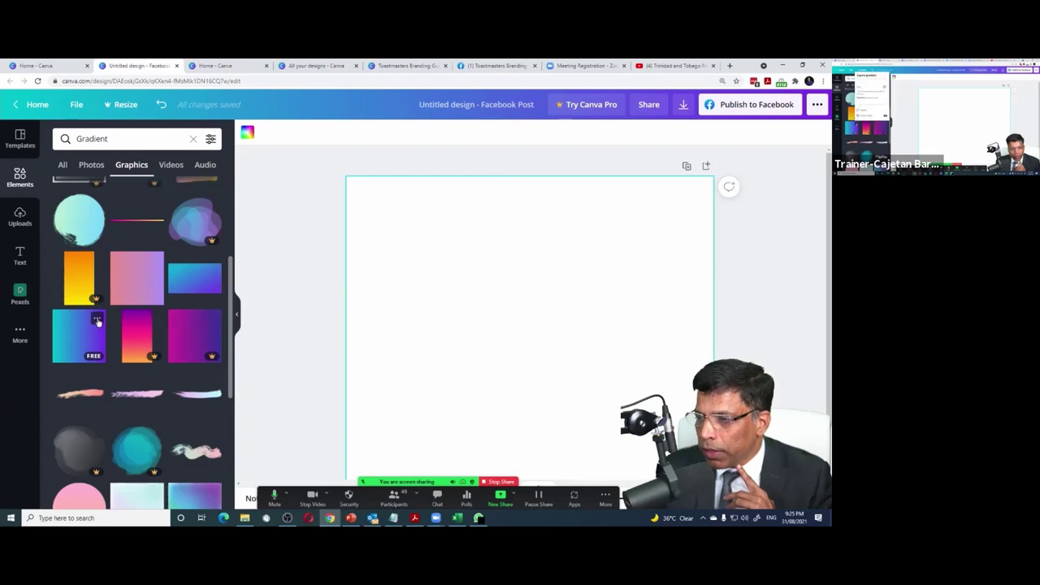
Check the details of the free Square gradient graphic, add it to the post and move it near the page's upper-left corner
{"action": "left_click", "coordinate": [97, 322]}
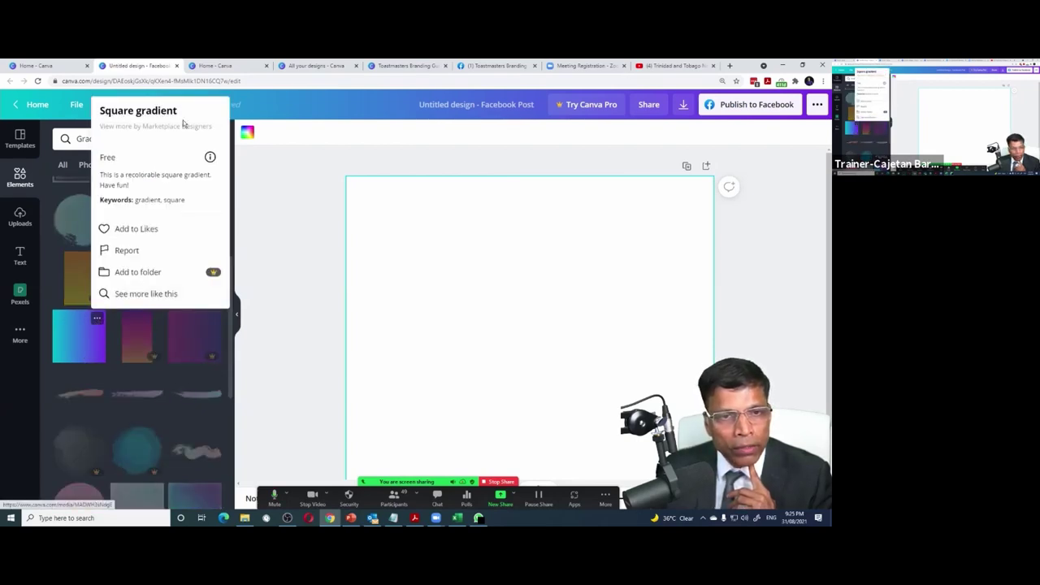
{"action": "left_click", "coordinate": [70, 335]}
{"action": "left_click", "coordinate": [70, 335]}
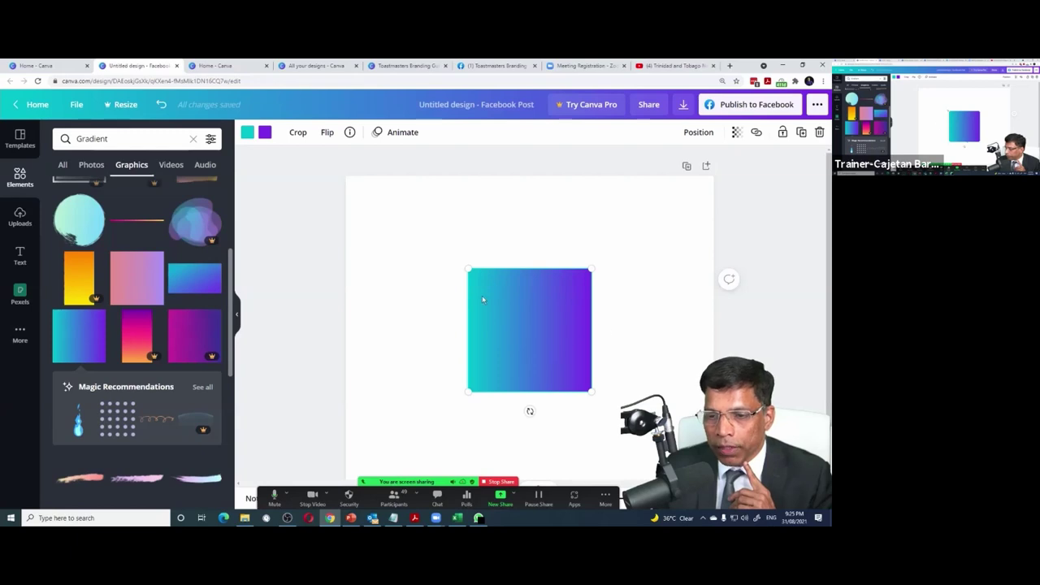
{"action": "left_click_drag", "start_coordinate": [551, 285], "coordinate": [474, 279]}
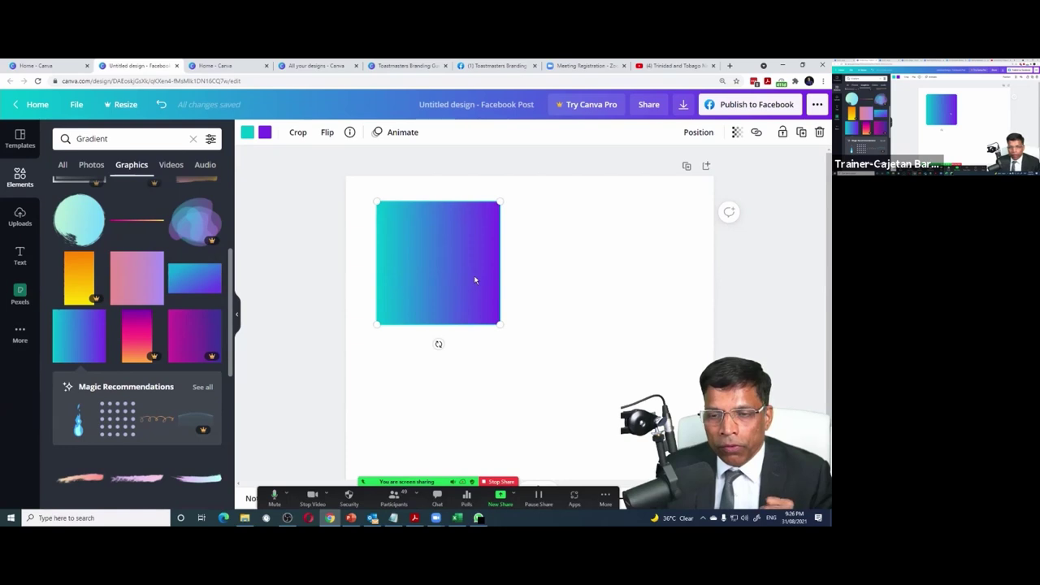
Set the square gradient's first color to Cool Gray, hex code A9B2B1
{"action": "left_click", "coordinate": [247, 134]}
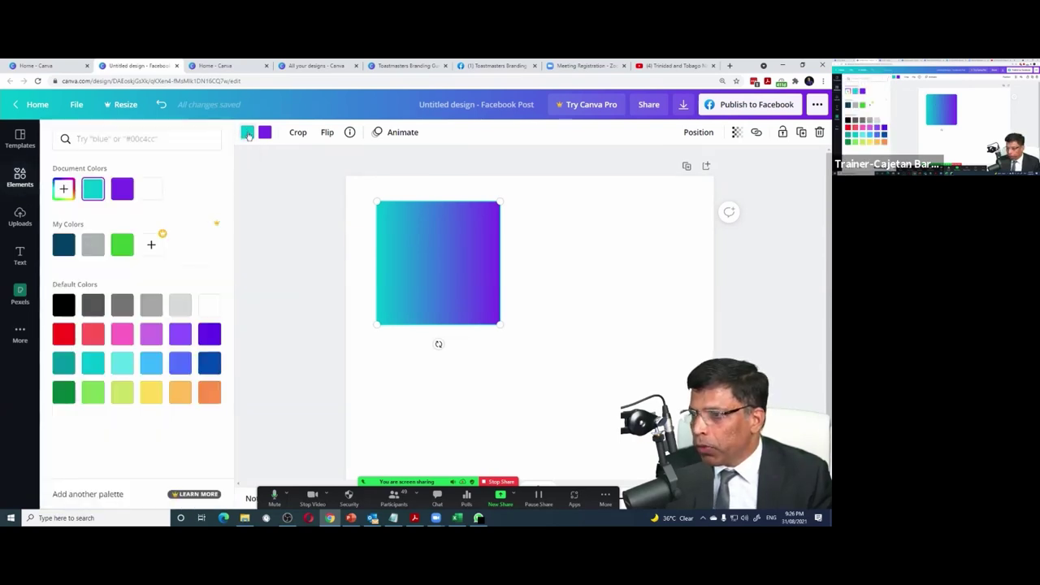
{"action": "left_click", "coordinate": [102, 134]}
{"action": "type", "text": "A9B2B"}
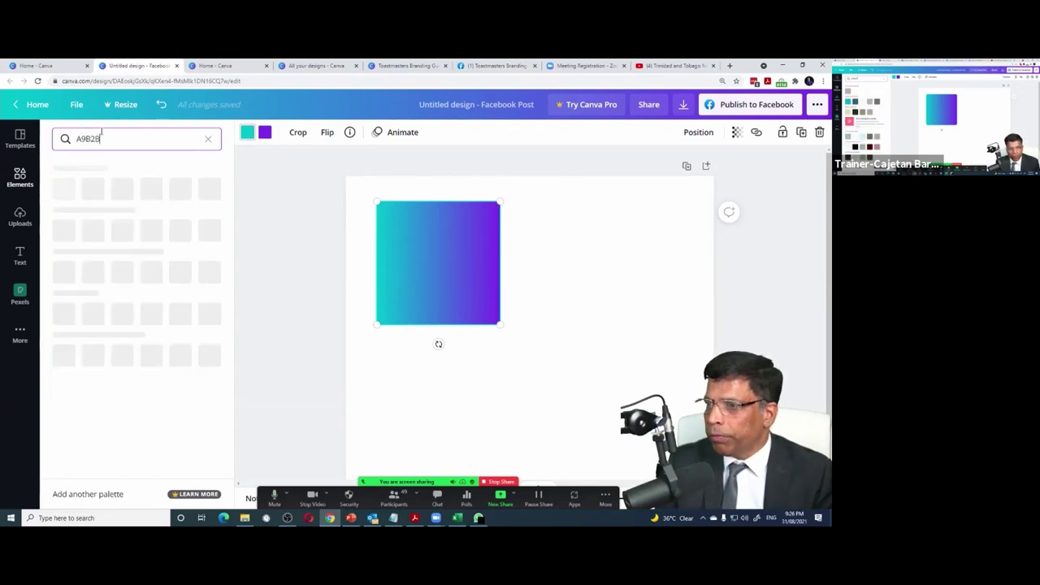
{"action": "type", "text": "1"}
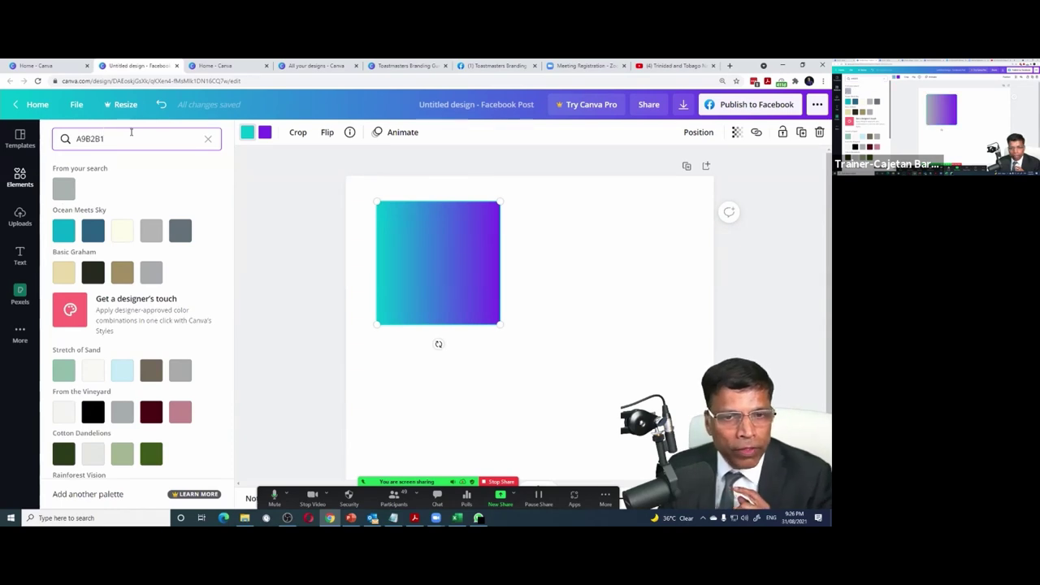
{"action": "left_click", "coordinate": [64, 189]}
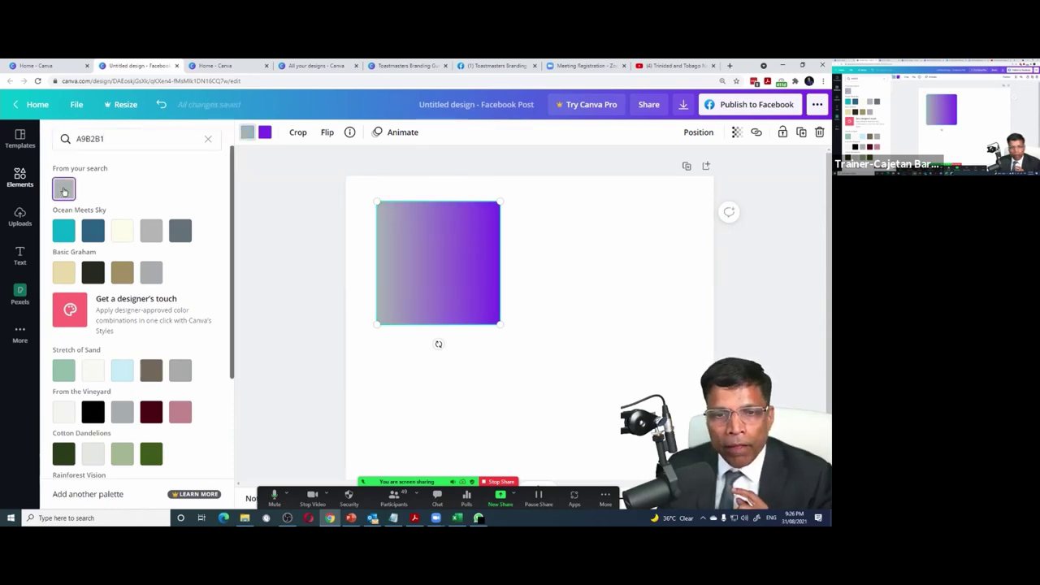
Replace the gradient's purple color with light gray, hex code F5F5F5
{"action": "left_click", "coordinate": [265, 133]}
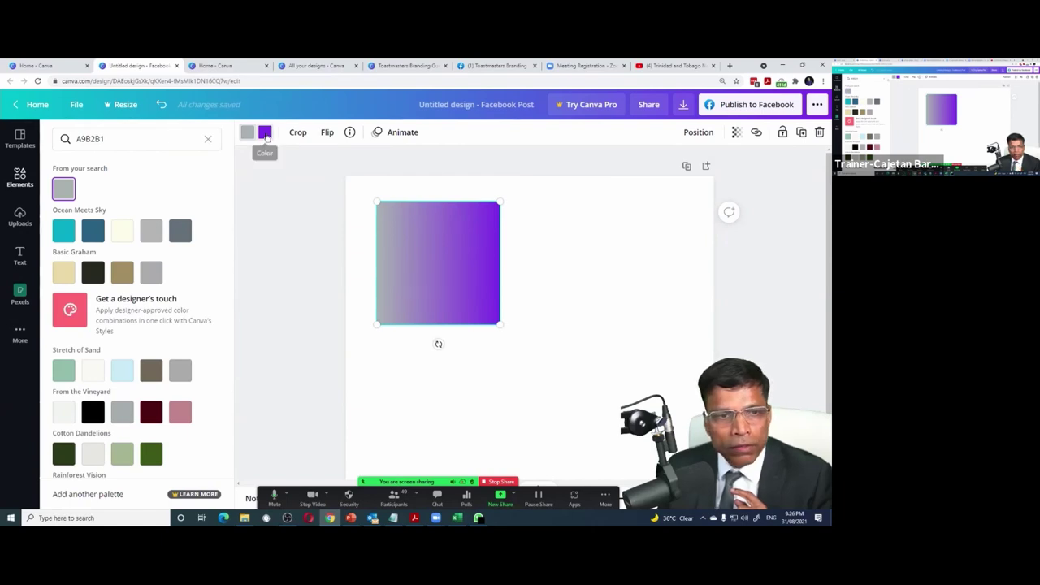
{"action": "left_click_drag", "start_coordinate": [134, 139], "coordinate": [61, 143]}
{"action": "key", "text": "BackSpace"}
{"action": "type", "text": "s5F5F5"}
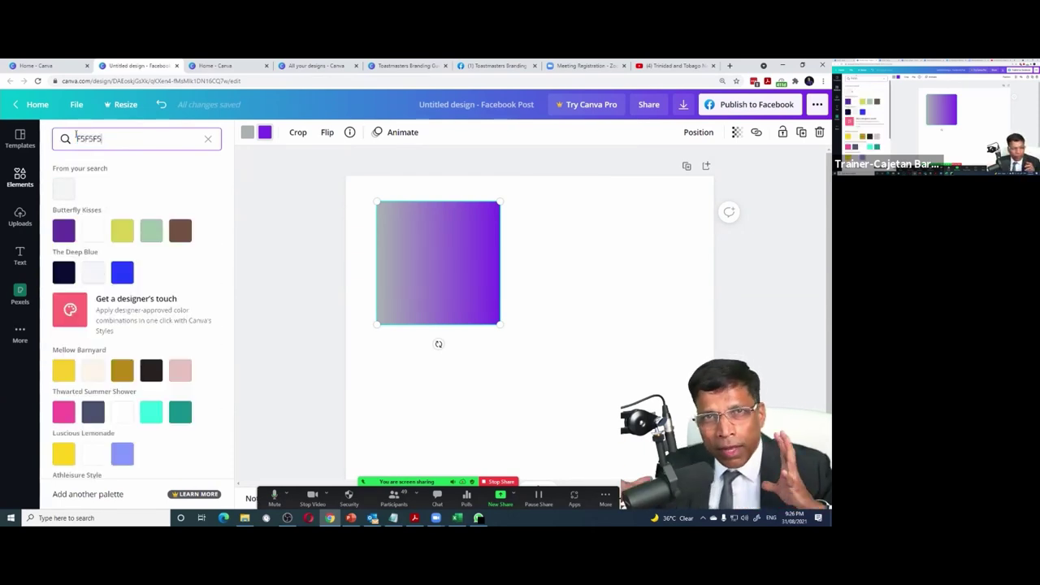
{"action": "left_click", "coordinate": [63, 188]}
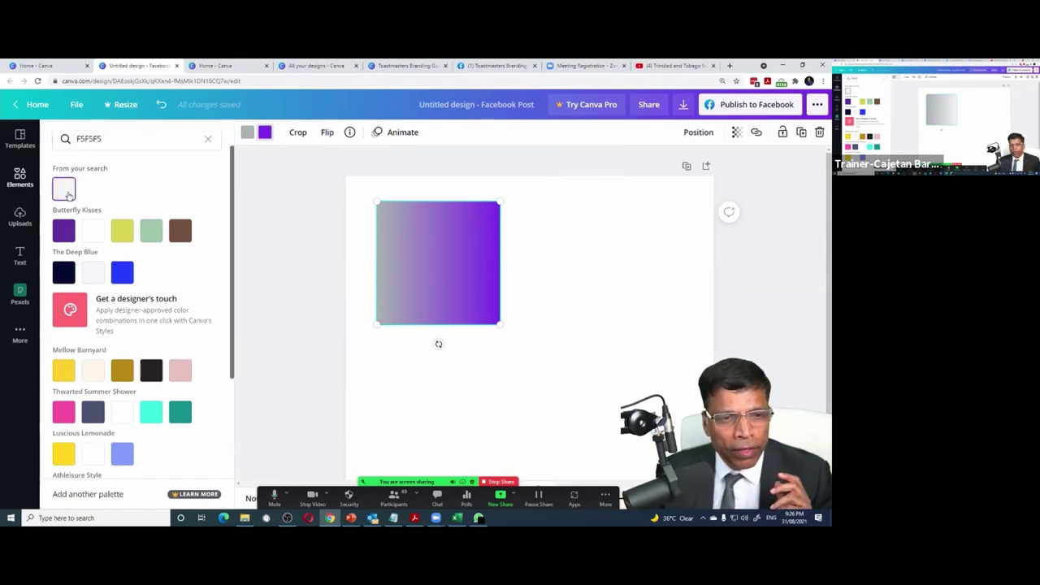
Align the gradient with the page's upper-left corner, enlarge it to cover the whole post, and open the sharing options
{"action": "left_click_drag", "start_coordinate": [453, 263], "coordinate": [425, 239]}
{"action": "left_click_drag", "start_coordinate": [474, 299], "coordinate": [713, 545]}
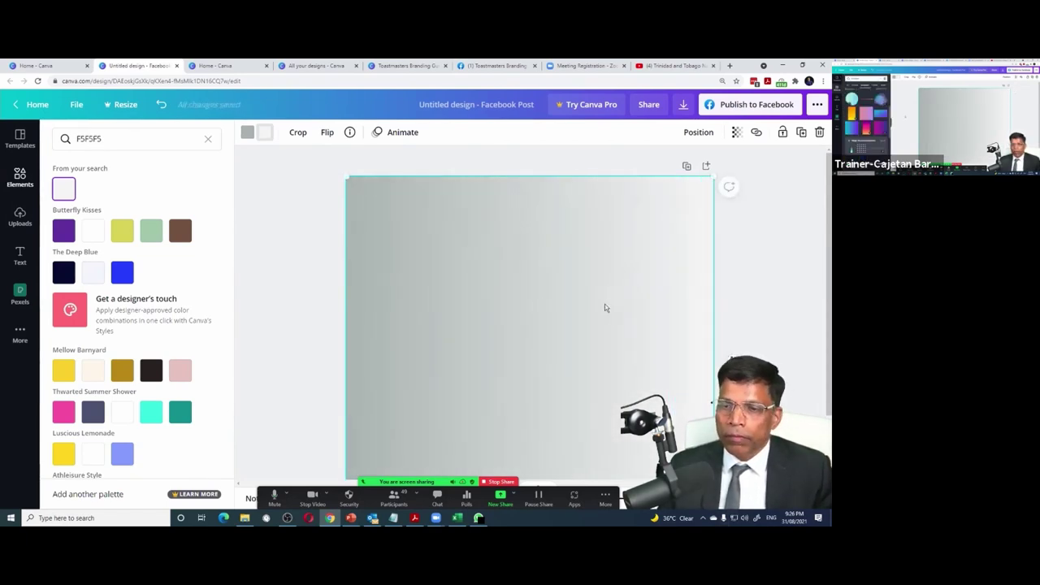
{"action": "key", "text": "Escape"}
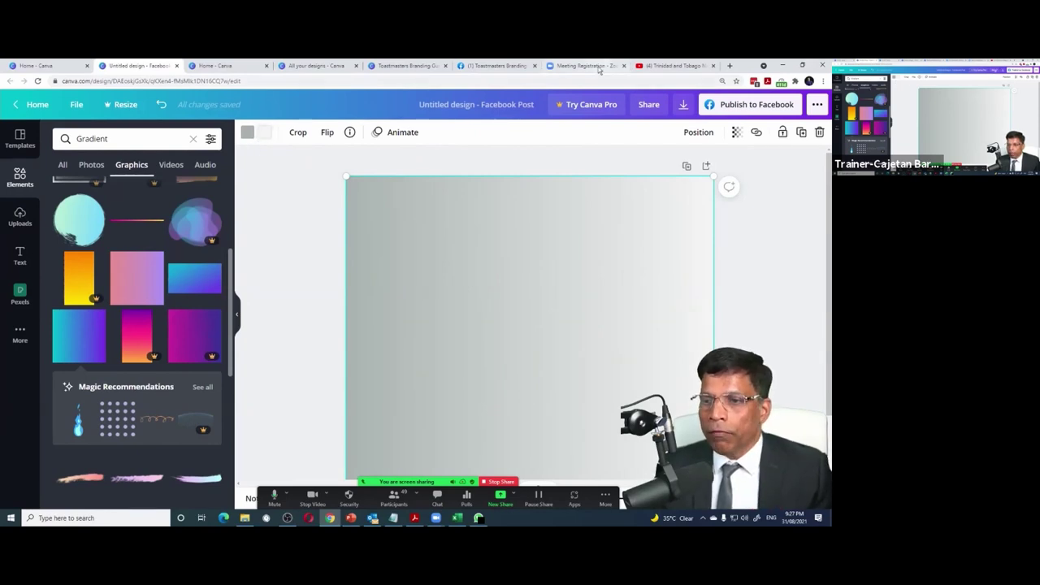
{"action": "left_click", "coordinate": [650, 104]}
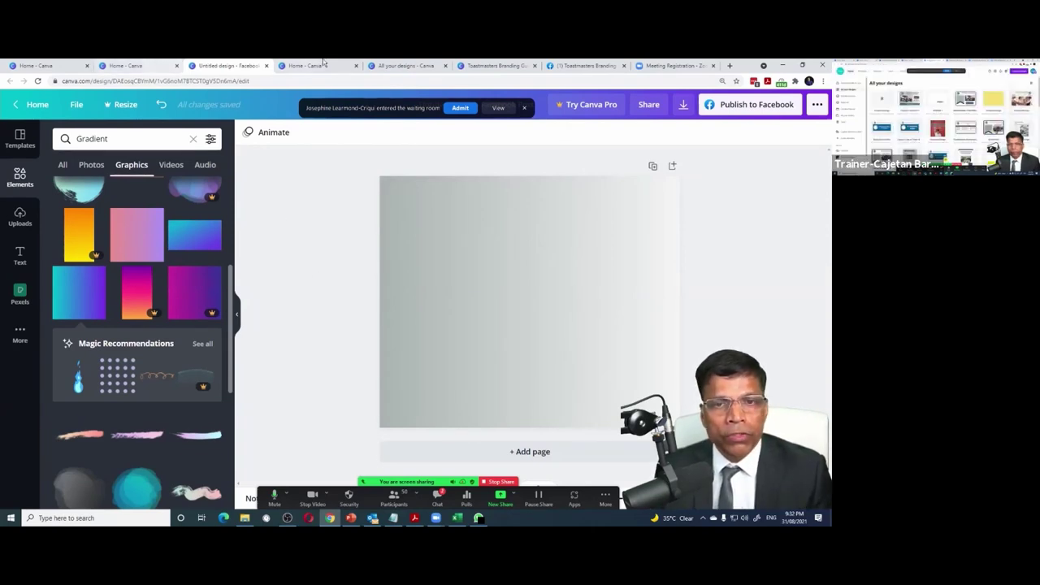
Open the Division F District 81 design from all designs, and return to the Facebook post with the gray gradient
{"action": "left_click", "coordinate": [404, 65]}
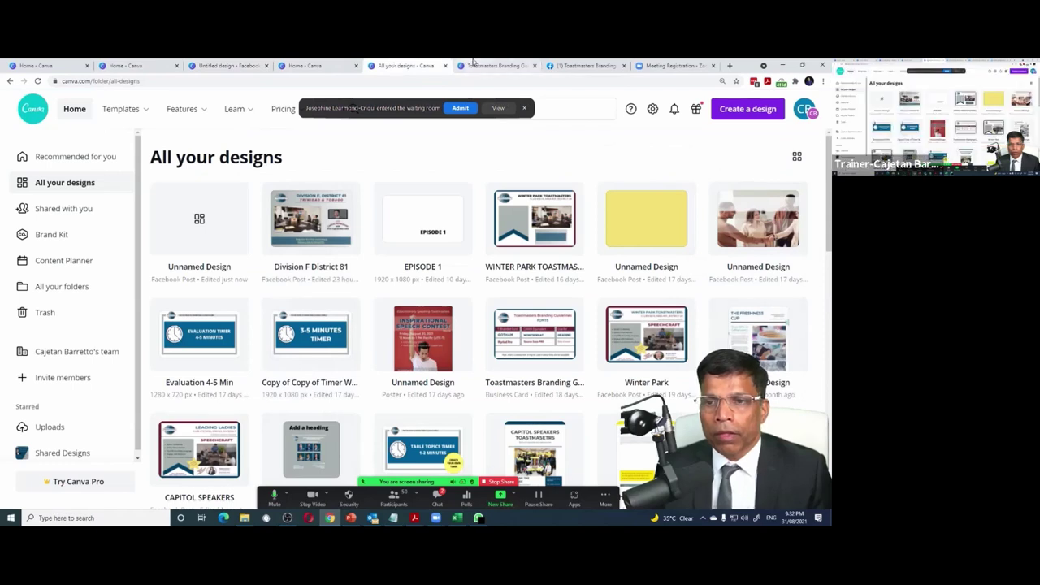
{"action": "left_click", "coordinate": [288, 213]}
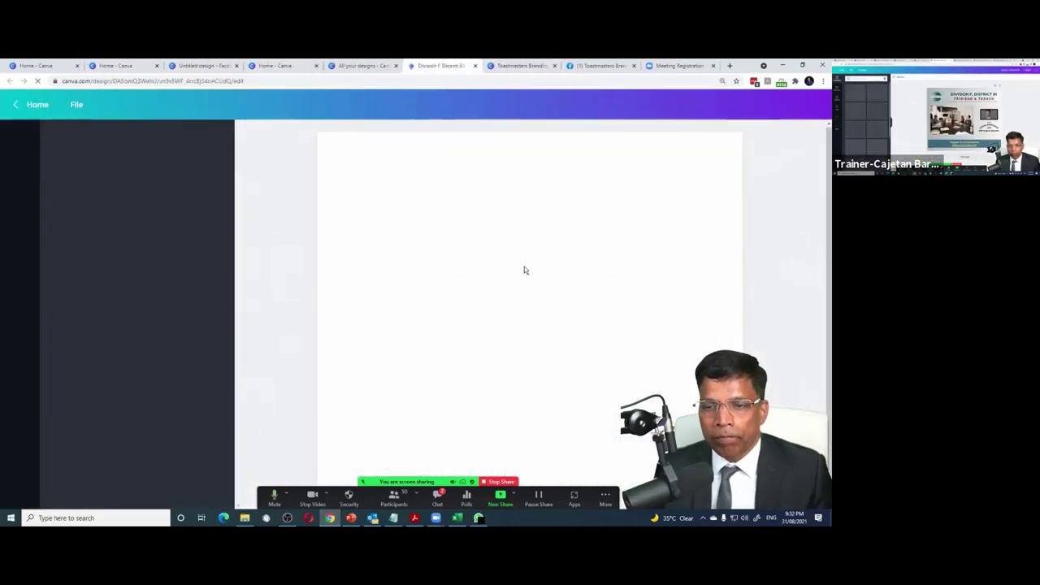
{"action": "left_click", "coordinate": [116, 65]}
{"action": "left_click", "coordinate": [201, 65]}
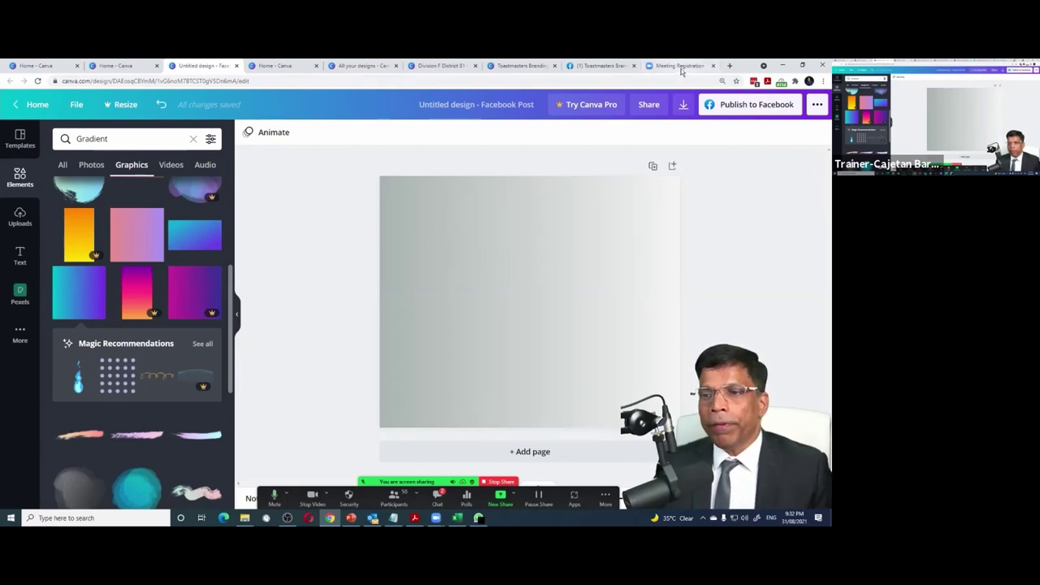
Open toastmasters.org in a new browser tab and go to the Brand Portal among its resources
{"action": "left_click", "coordinate": [729, 66]}
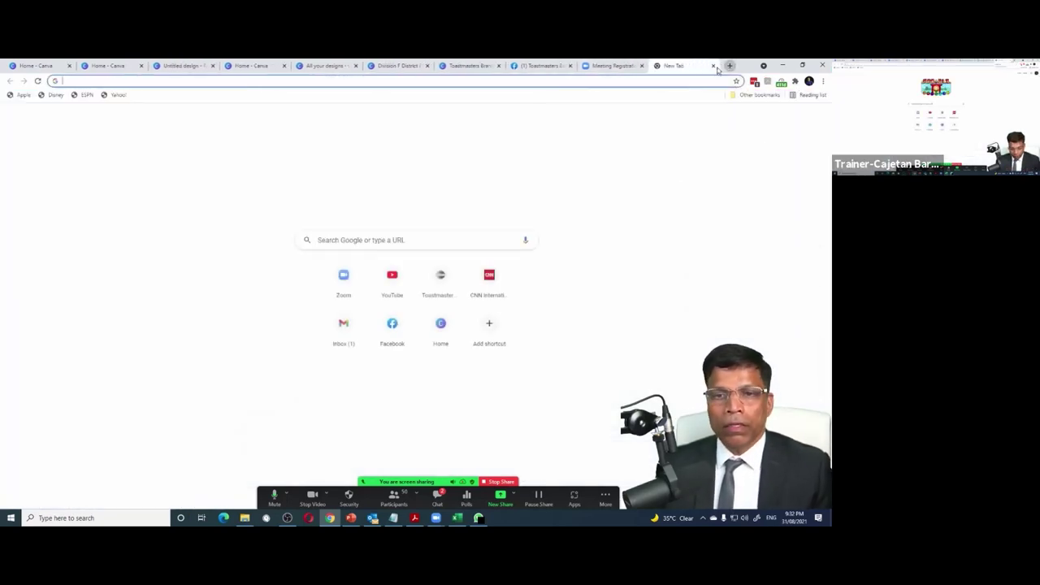
{"action": "type", "text": "toastmasters.org"}
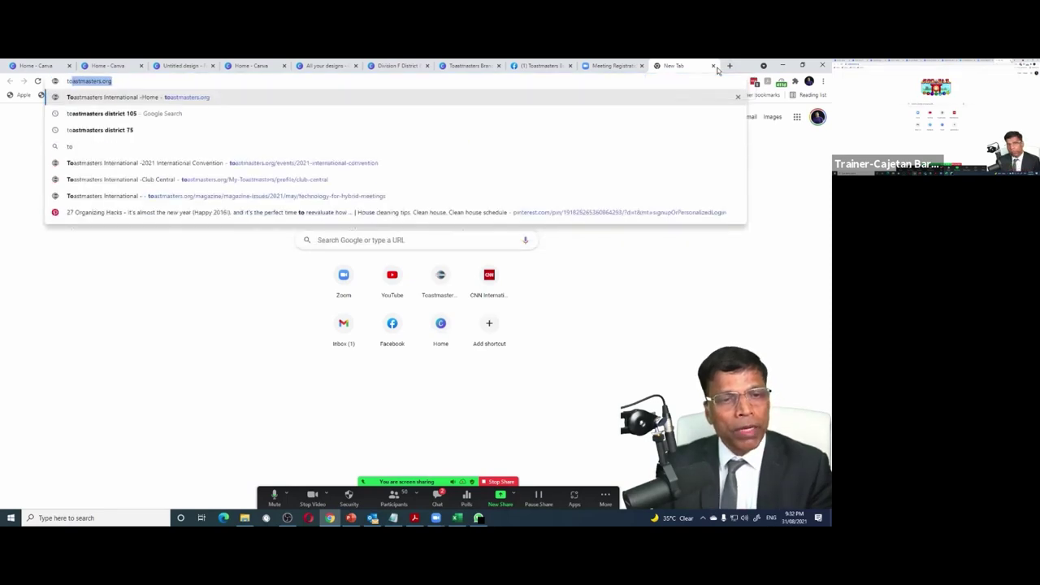
{"action": "key", "text": "Return"}
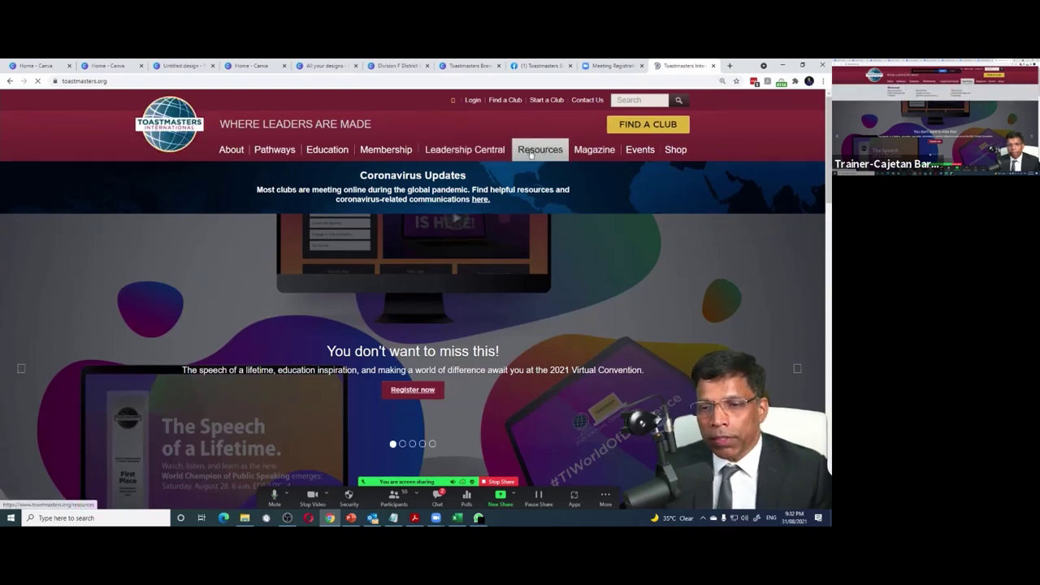
{"action": "mouse_move", "coordinate": [530, 152]}
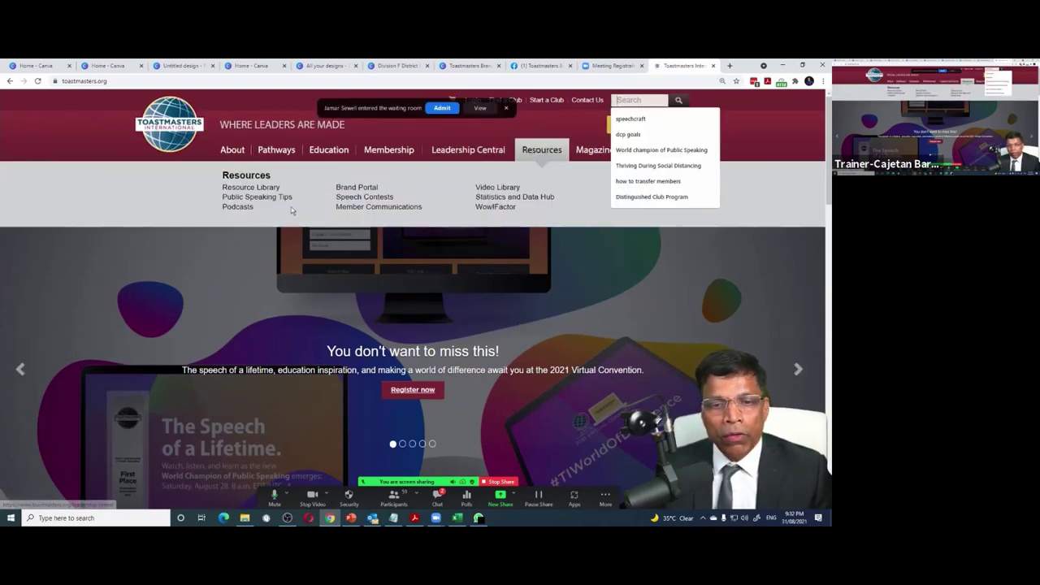
{"action": "left_click", "coordinate": [366, 189]}
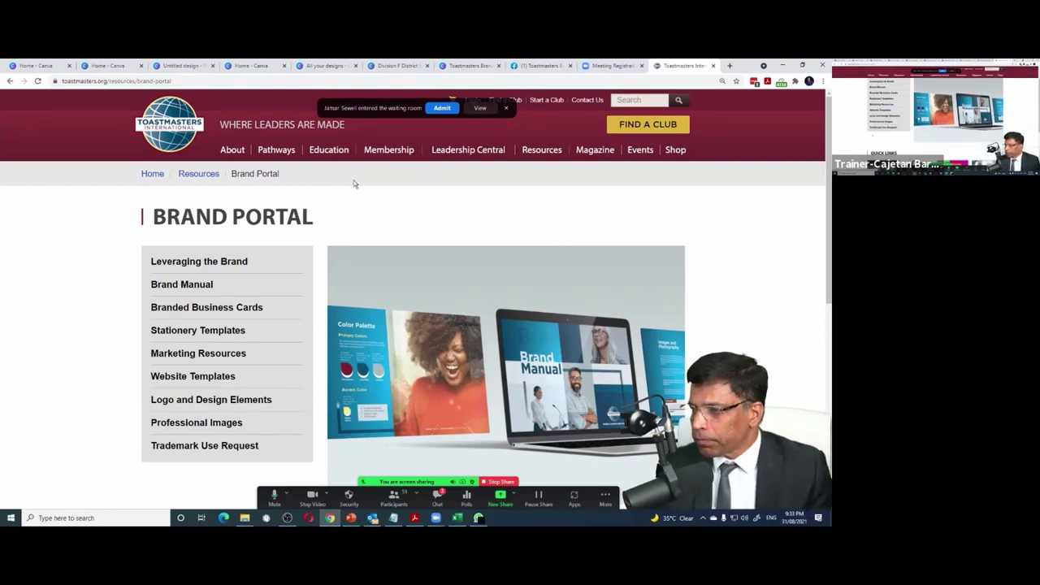
Go to the Brand Portal's Logo and Design Elements page and open the color Toastmasters logo as PNG
{"action": "scroll", "coordinate": [353, 181], "scroll_direction": "down", "scroll_amount": 2}
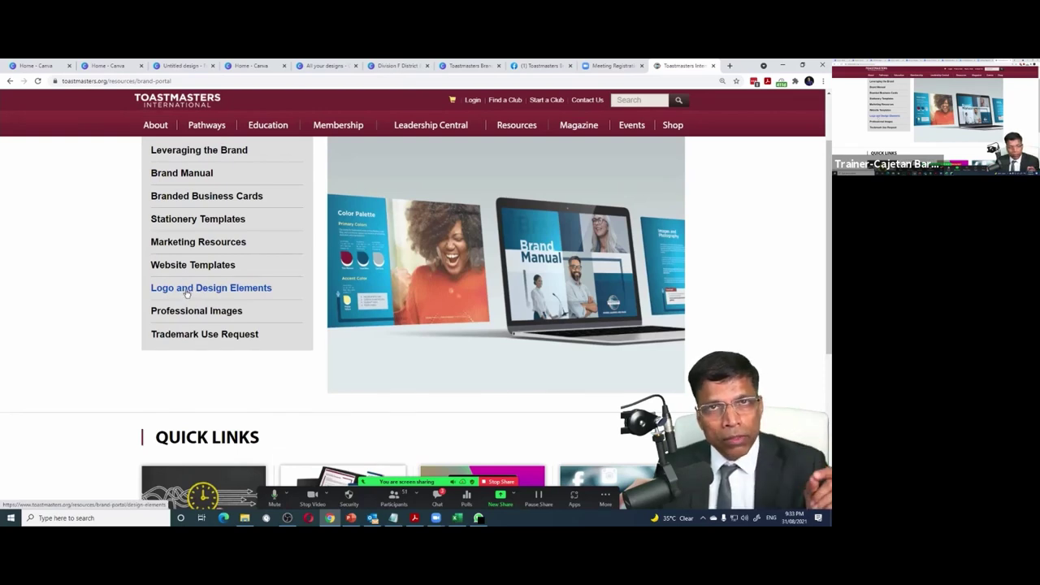
{"action": "left_click", "coordinate": [187, 291]}
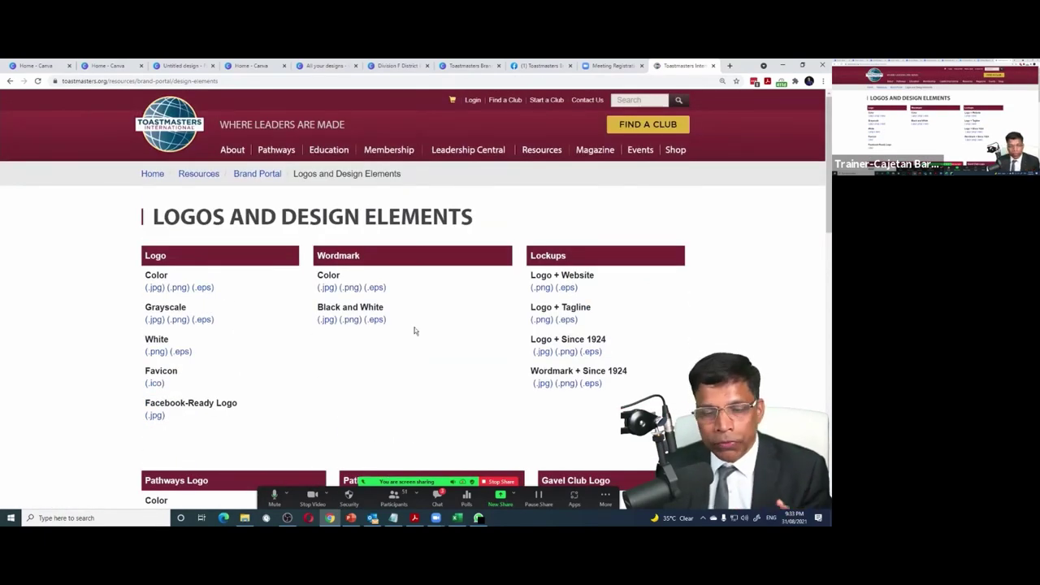
{"action": "scroll", "coordinate": [316, 292], "scroll_direction": "down", "scroll_amount": 1}
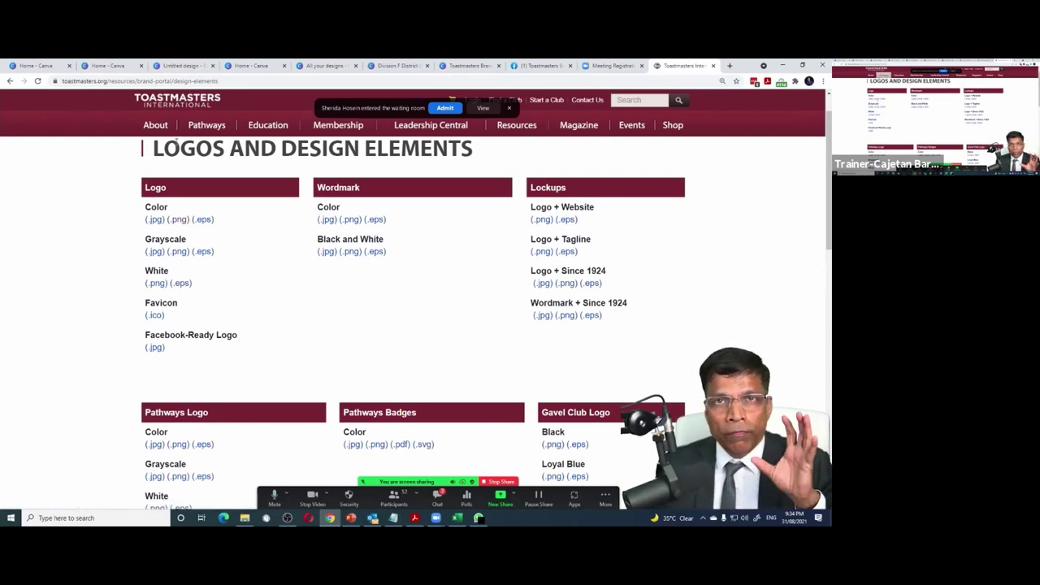
{"action": "left_click", "coordinate": [180, 221]}
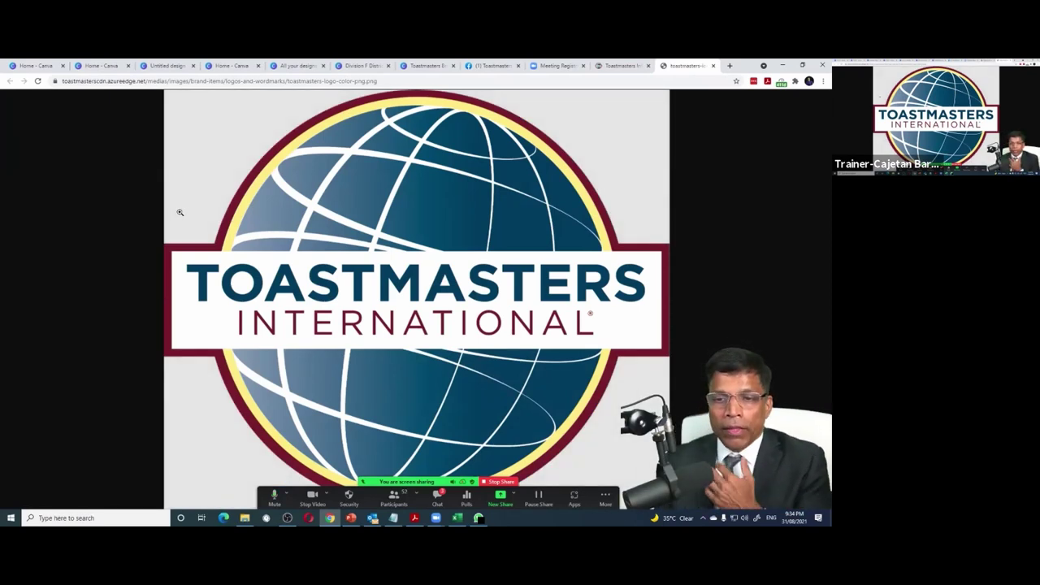
Copy the Toastmasters International logo image and paste it onto the gradient Facebook post in Canva
{"action": "right_click", "coordinate": [436, 176]}
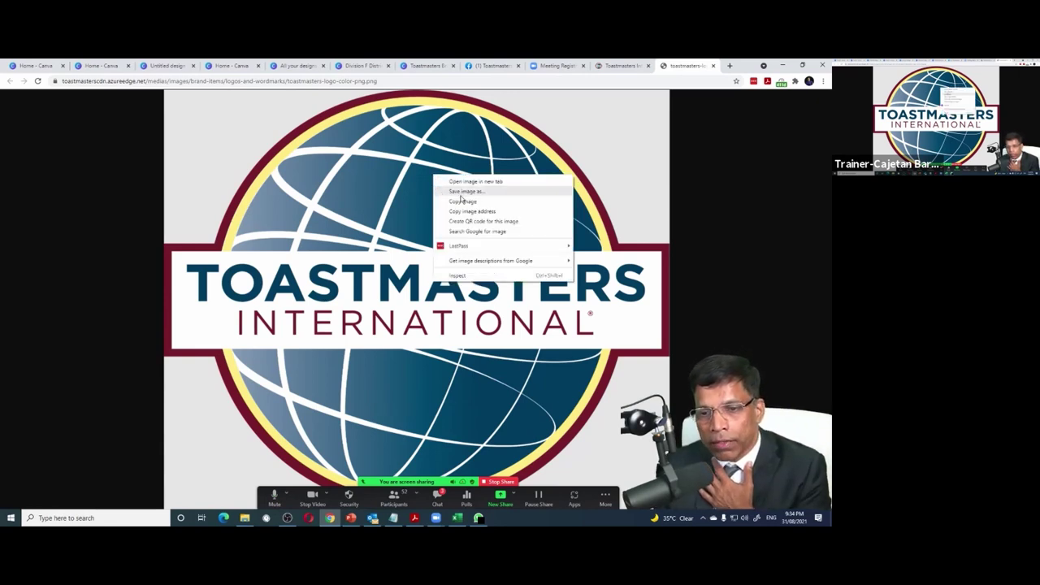
{"action": "right_click", "coordinate": [398, 161]}
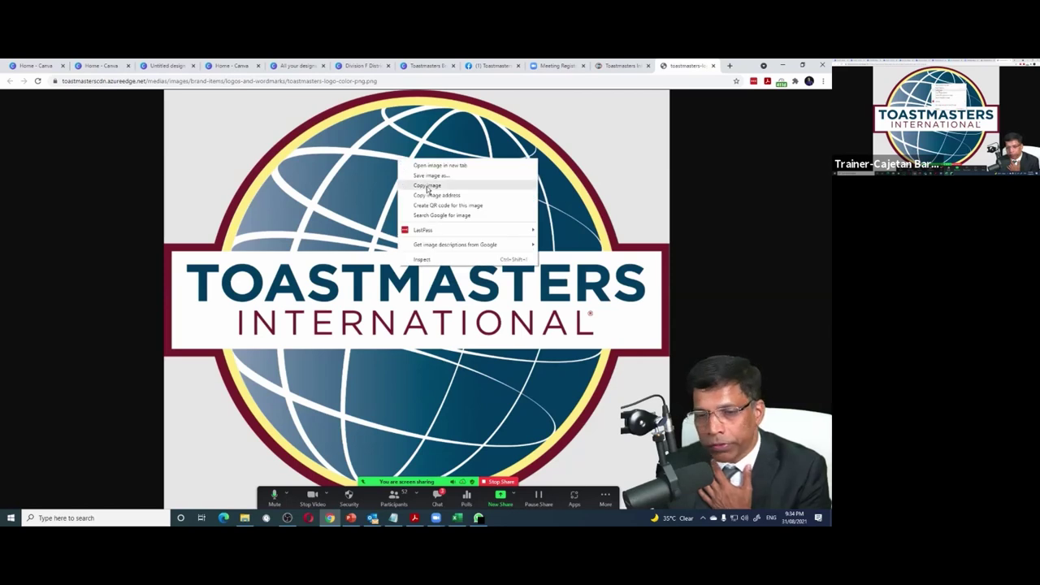
{"action": "left_click", "coordinate": [427, 186]}
{"action": "left_click", "coordinate": [166, 65]}
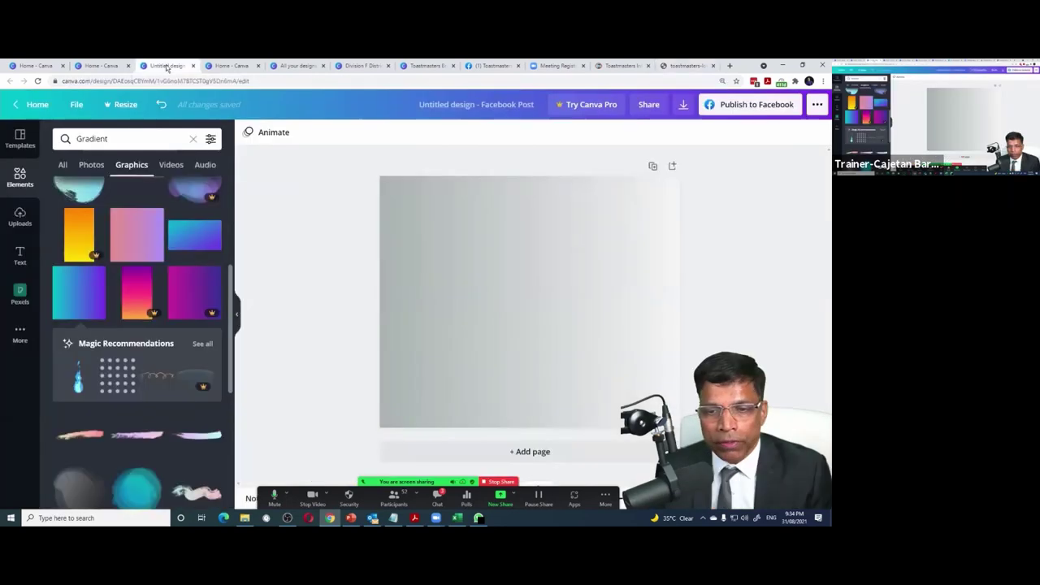
{"action": "left_click", "coordinate": [307, 186]}
{"action": "key", "text": "ctrl+v"}
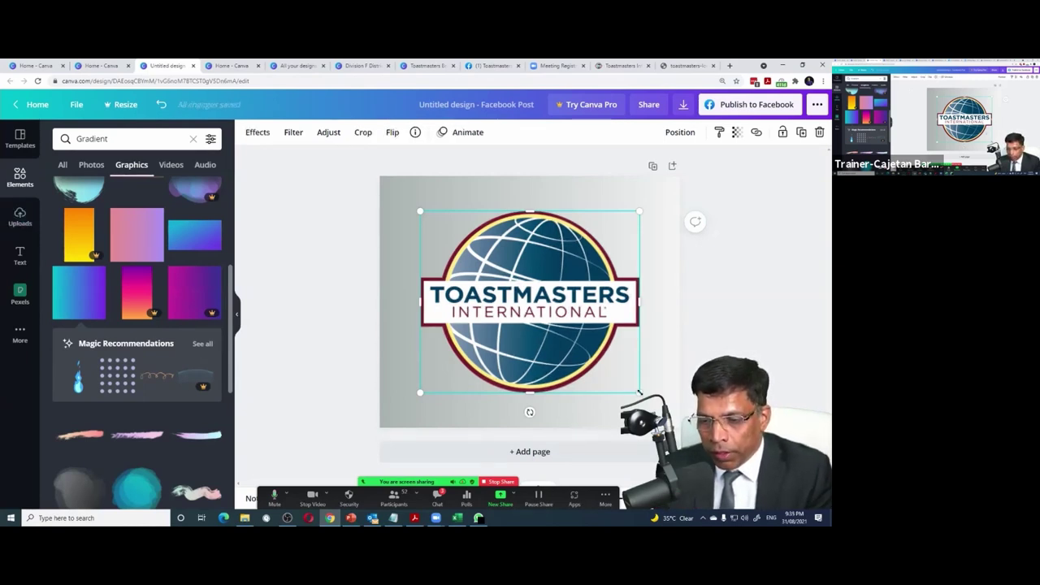
Shrink the Toastmasters logo to a small size and place it in the upper-left corner of the Facebook post
{"action": "left_click_drag", "start_coordinate": [639, 392], "coordinate": [423, 211]}
{"action": "left_click", "coordinate": [464, 220]}
{"action": "left_click", "coordinate": [423, 213]}
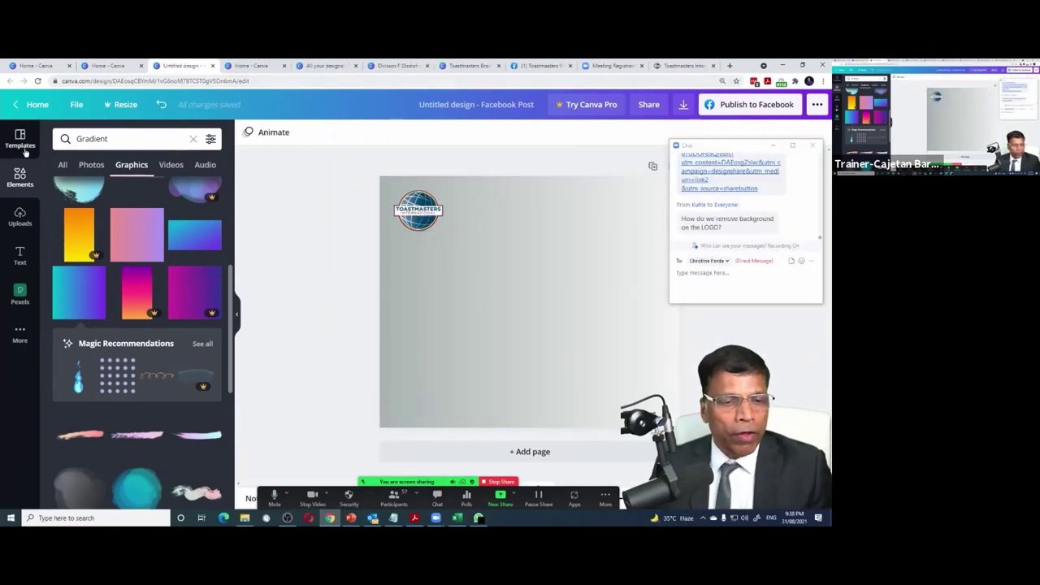
Add a heading beside the logo, a subheading below it and a second heading in the middle of the post
{"action": "left_click", "coordinate": [22, 257]}
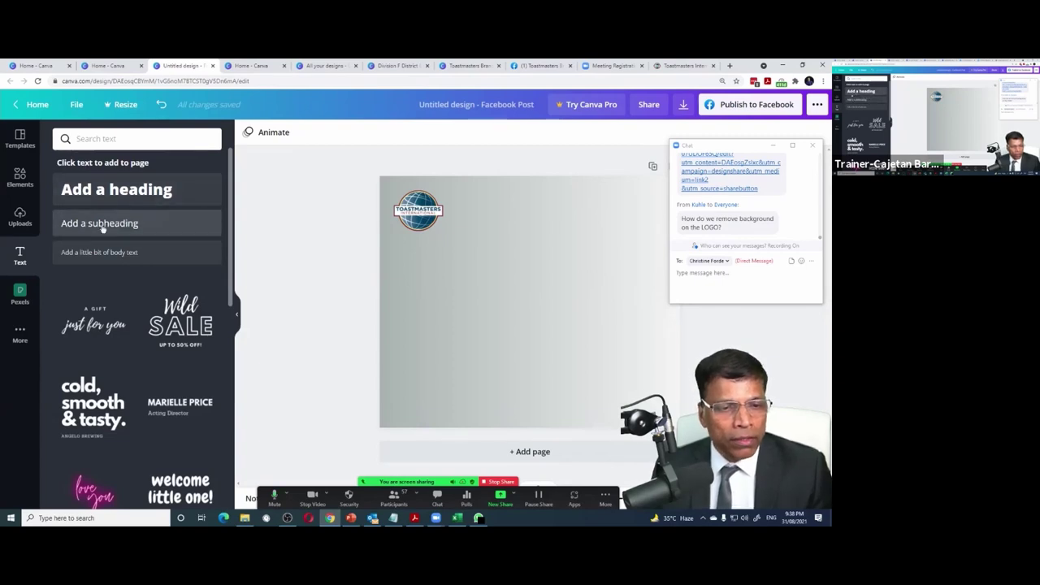
{"action": "left_click_drag", "start_coordinate": [96, 193], "coordinate": [489, 200]}
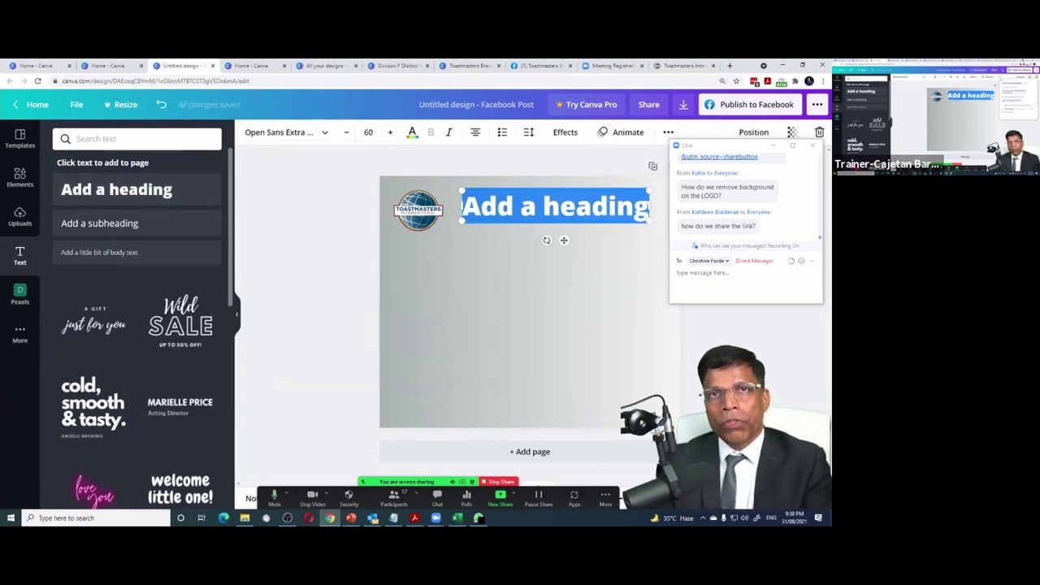
{"action": "left_click", "coordinate": [201, 229]}
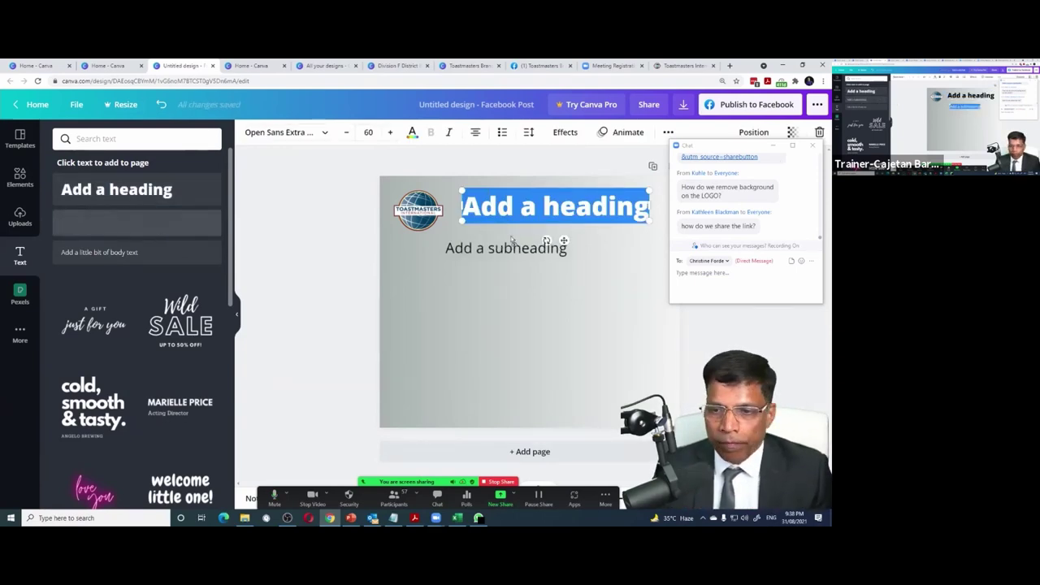
{"action": "left_click", "coordinate": [116, 190]}
Replace the text of the heading beside the logo with "DIVISION F"
{"action": "left_click", "coordinate": [508, 209]}
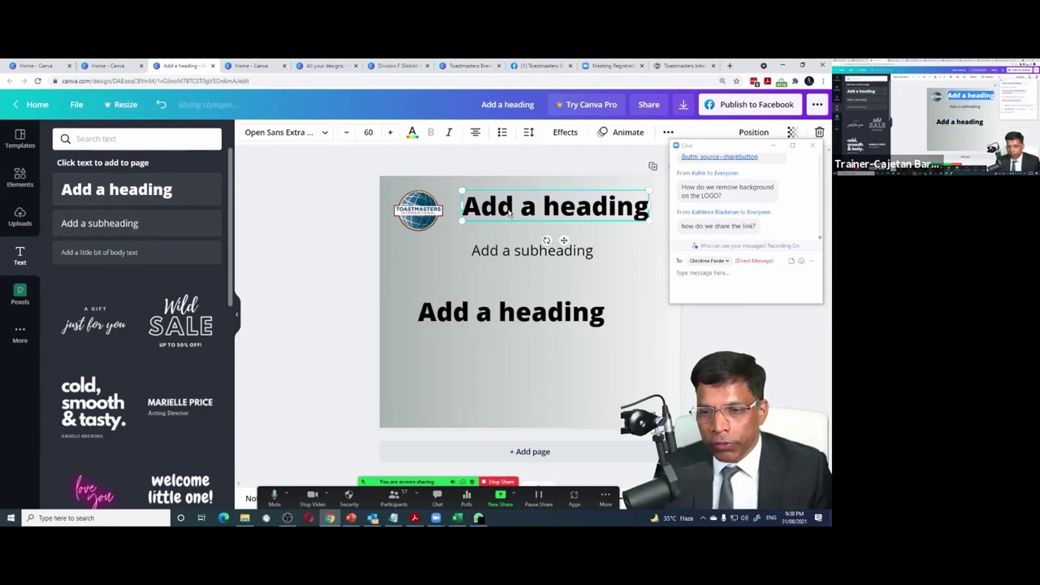
{"action": "left_click", "coordinate": [507, 210]}
{"action": "type", "text": "DI"}
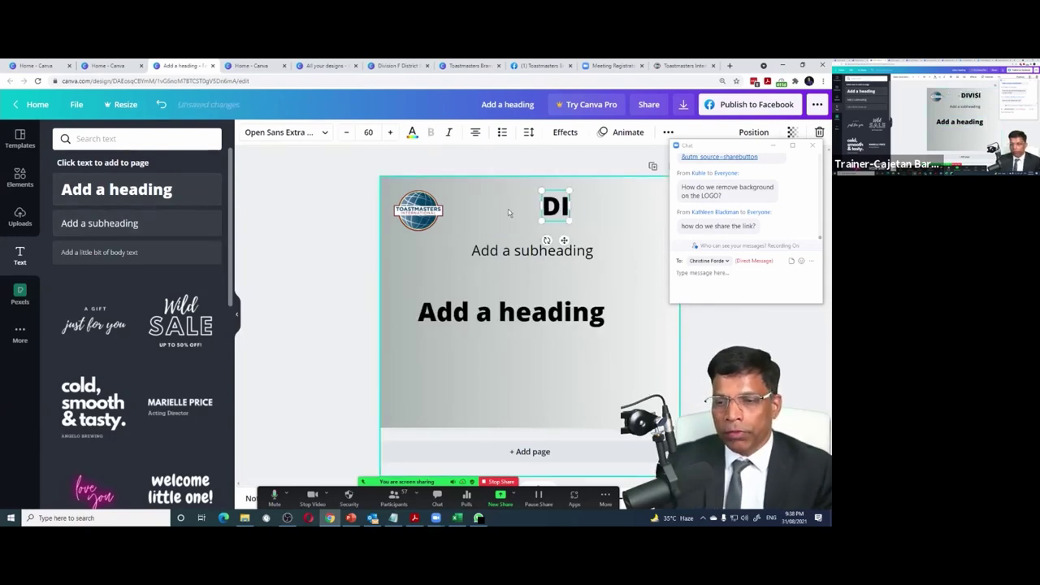
{"action": "type", "text": "VISION F"}
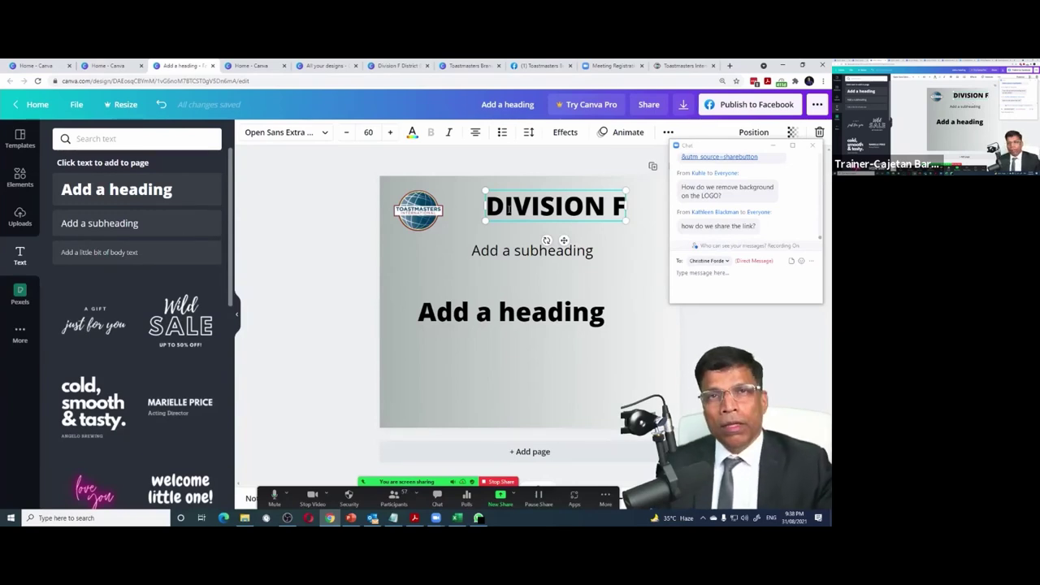
Try the Aileron Regular font on the whole DIVISION F heading, and change it to Bukhari Script
{"action": "left_click_drag", "start_coordinate": [486, 206], "coordinate": [565, 207]}
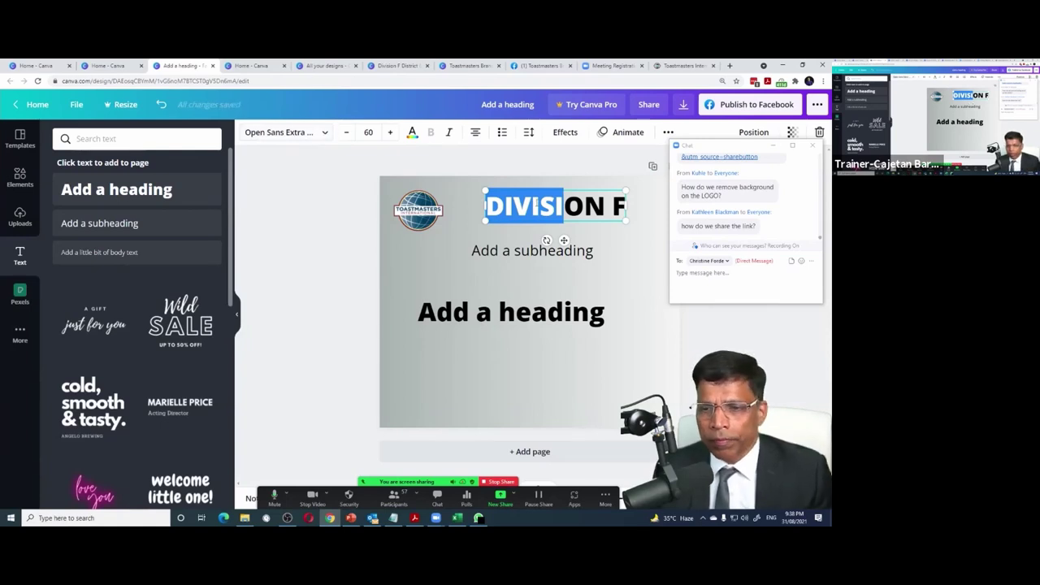
{"action": "key", "text": "ctrl+a"}
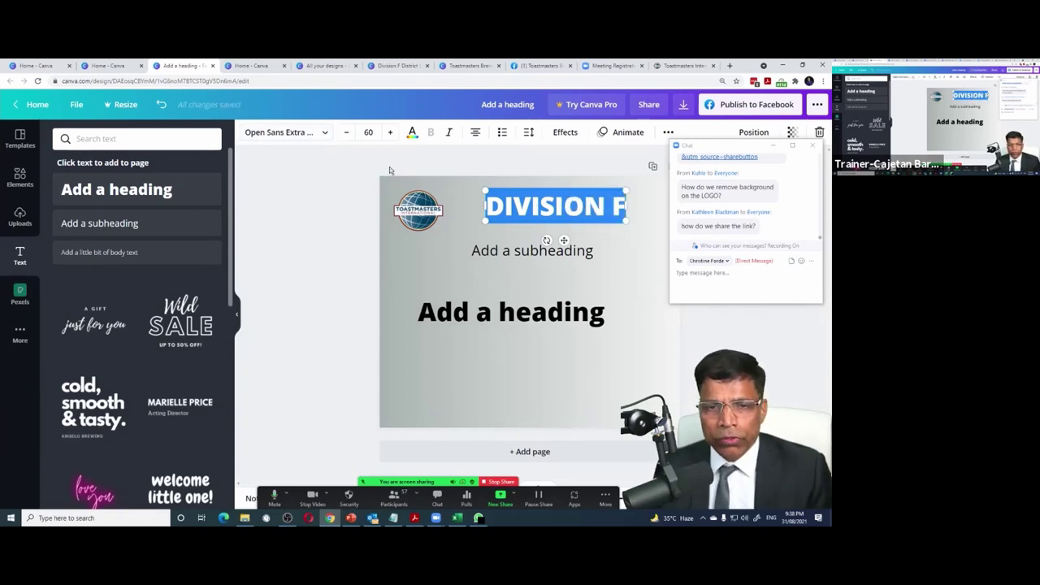
{"action": "left_click", "coordinate": [323, 133]}
{"action": "scroll", "coordinate": [114, 301], "scroll_direction": "down", "scroll_amount": 3}
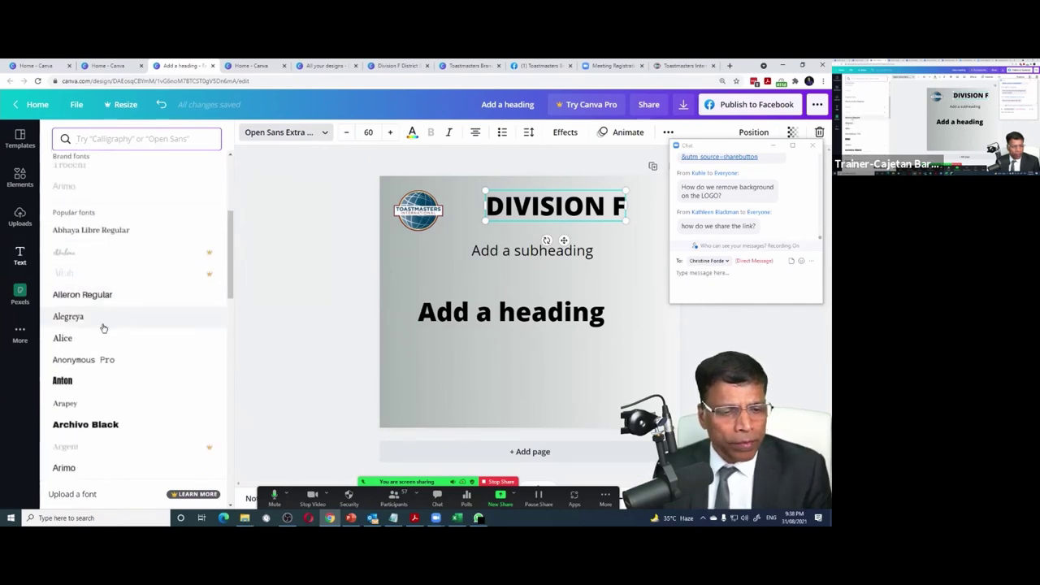
{"action": "left_click", "coordinate": [82, 296]}
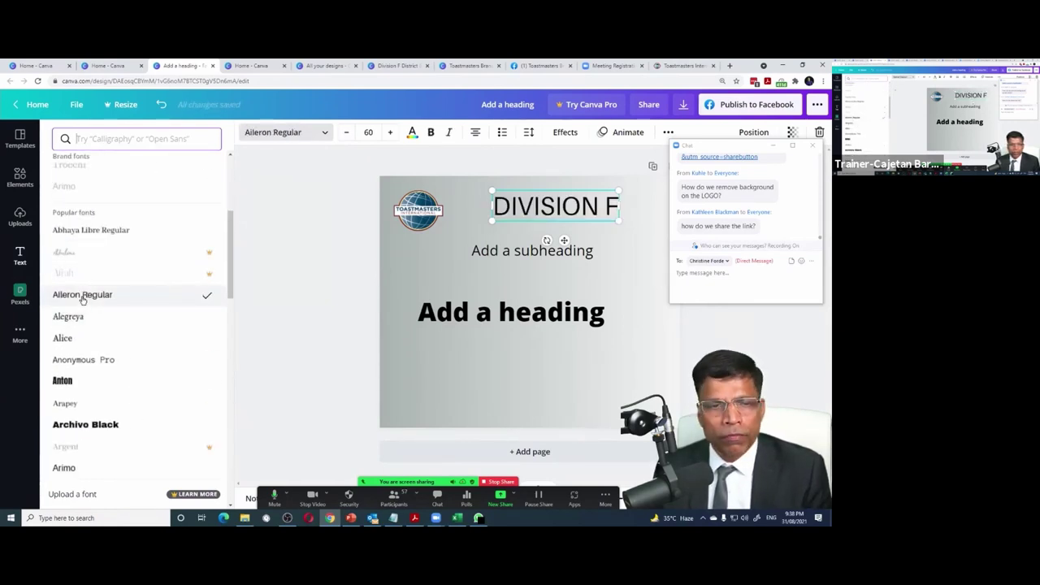
{"action": "left_click", "coordinate": [323, 132]}
{"action": "left_click", "coordinate": [323, 132]}
{"action": "scroll", "coordinate": [128, 325], "scroll_direction": "down", "scroll_amount": 5}
{"action": "left_click", "coordinate": [128, 424]}
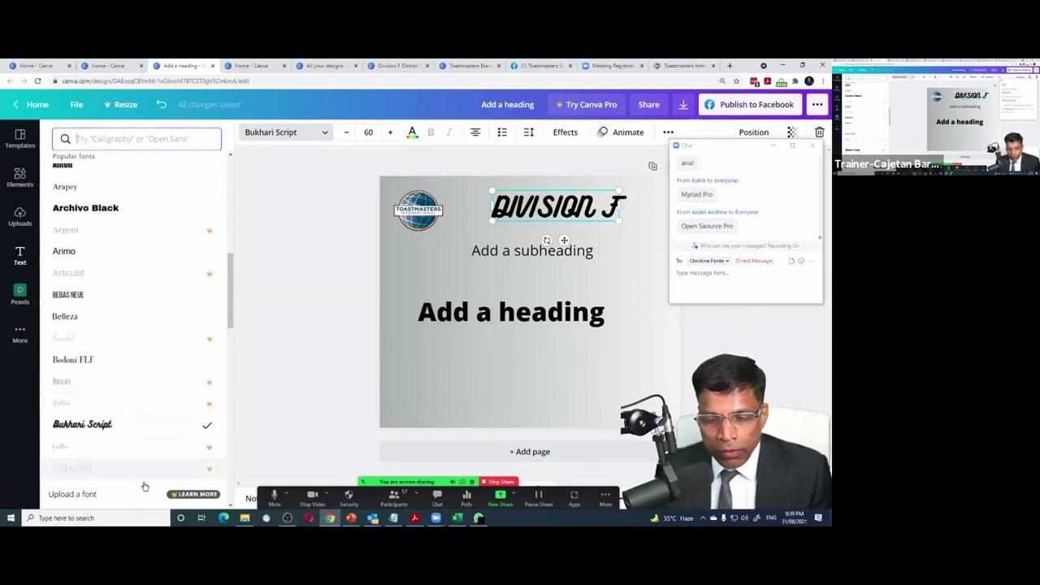
Switch to the Brand Manual in Adobe Acrobat Reader and examine its Fonts pages on the Gotham and Myriad Pro typefaces
{"action": "left_click", "coordinate": [415, 518]}
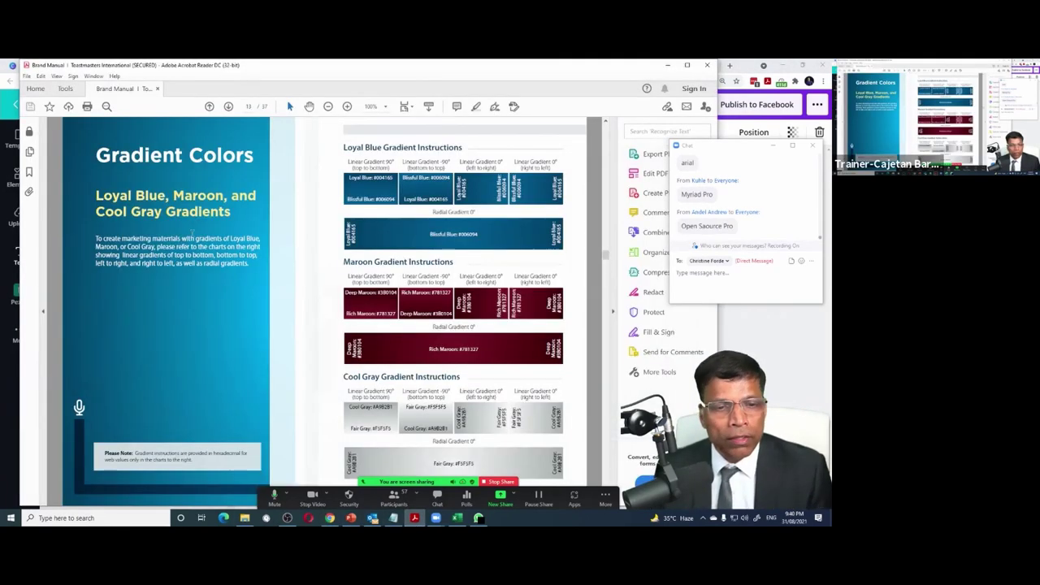
{"action": "scroll", "coordinate": [273, 264], "scroll_direction": "down", "scroll_amount": 3}
{"action": "scroll", "coordinate": [180, 241], "scroll_direction": "up", "scroll_amount": 3}
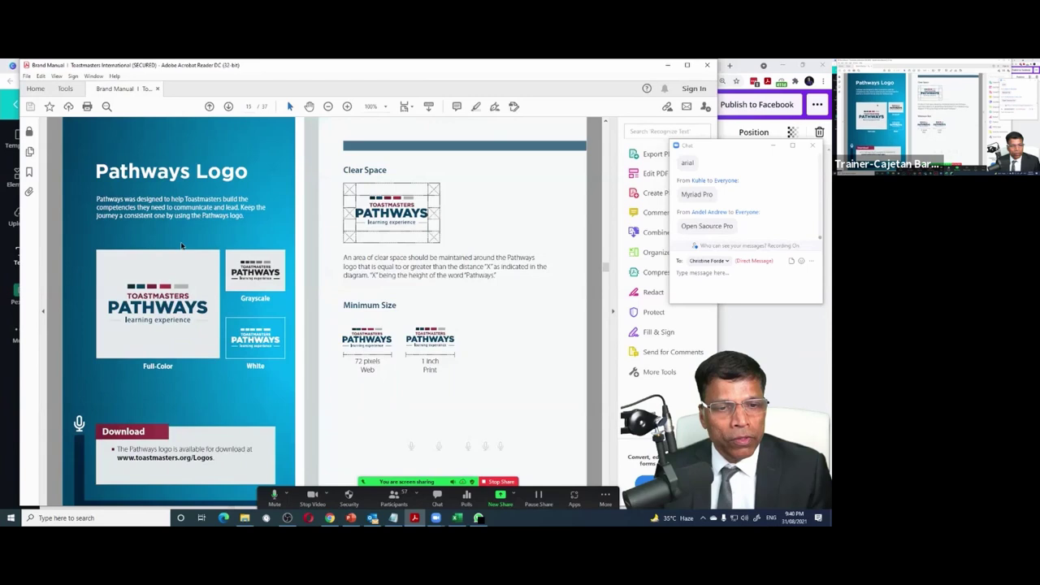
{"action": "scroll", "coordinate": [180, 242], "scroll_direction": "down", "scroll_amount": 2}
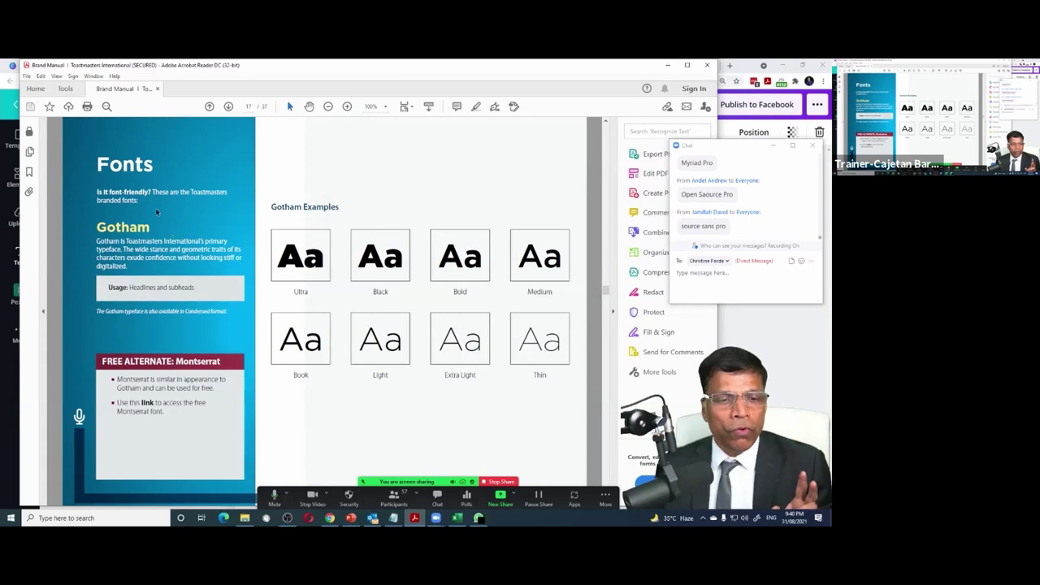
{"action": "left_click_drag", "start_coordinate": [95, 226], "coordinate": [151, 230]}
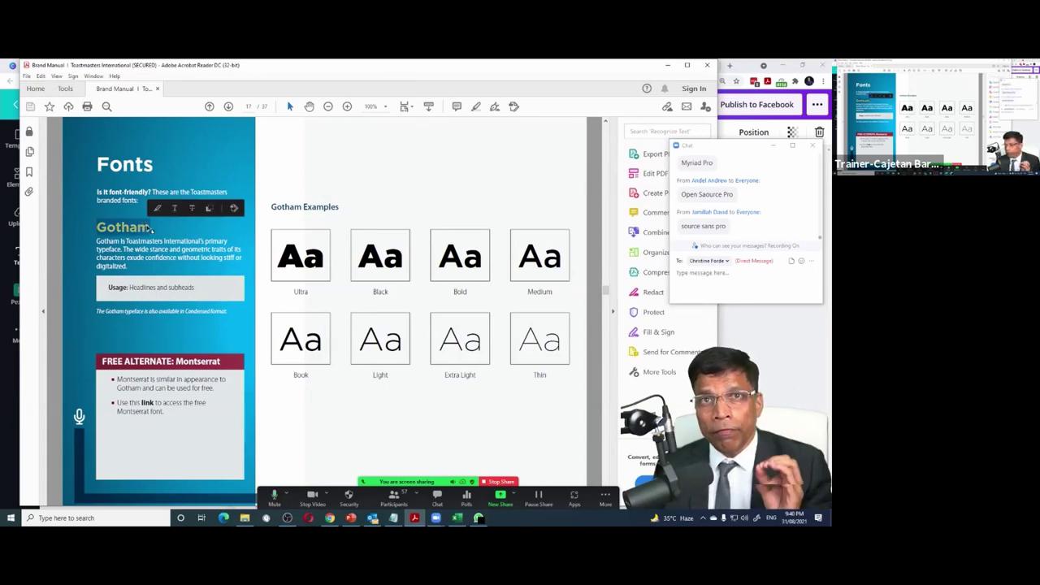
{"action": "scroll", "coordinate": [151, 230], "scroll_direction": "down", "scroll_amount": 3}
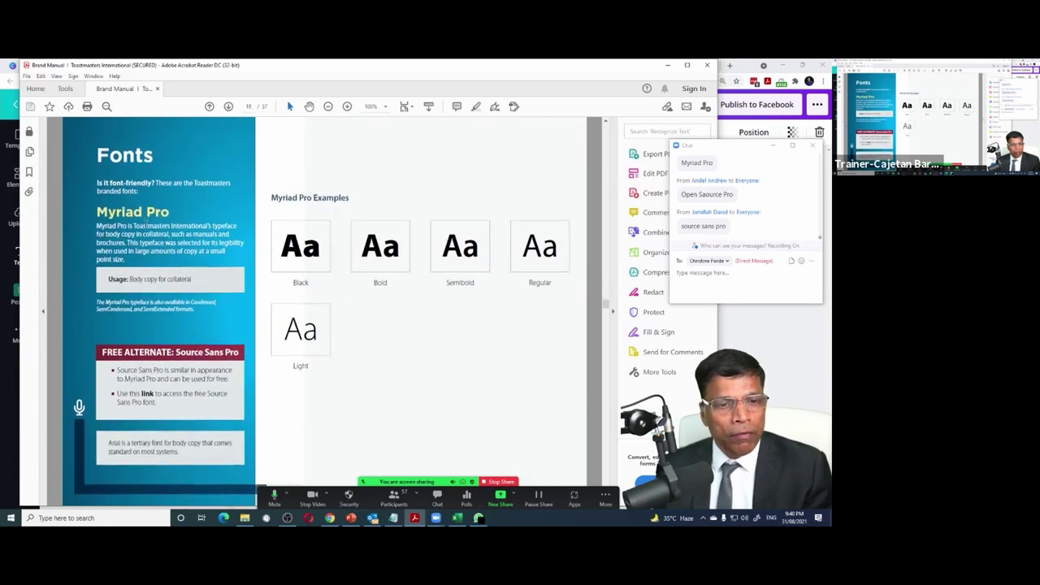
{"action": "left_click_drag", "start_coordinate": [96, 210], "coordinate": [170, 210]}
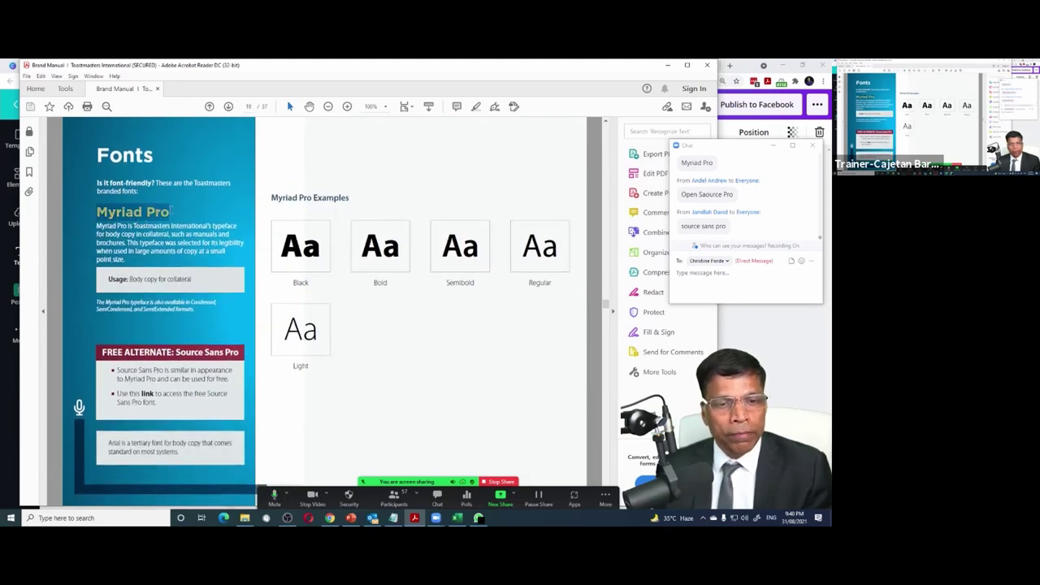
{"action": "scroll", "coordinate": [170, 211], "scroll_direction": "up", "scroll_amount": 3}
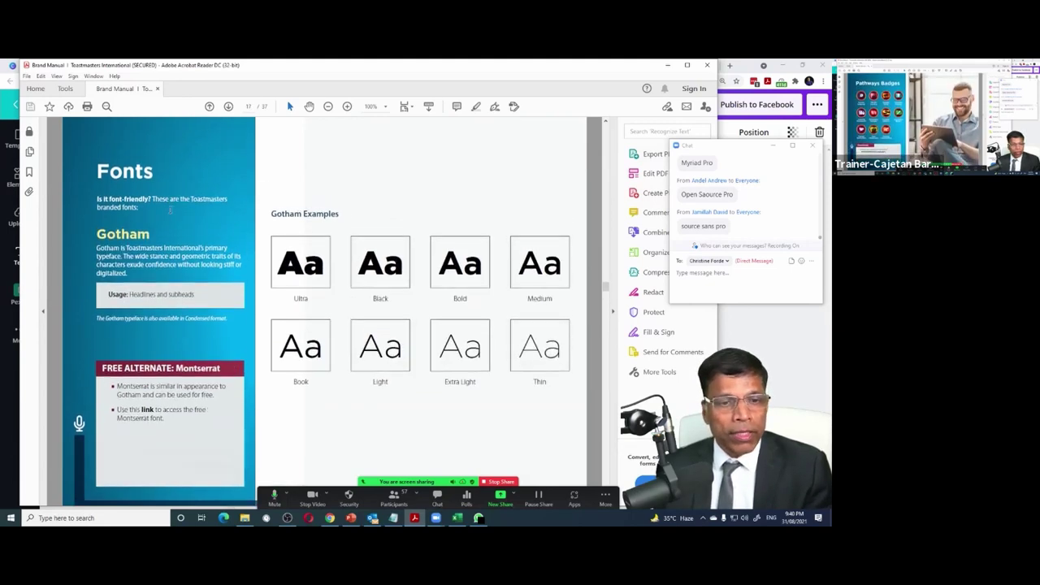
{"action": "scroll", "coordinate": [168, 212], "scroll_direction": "down", "scroll_amount": 1}
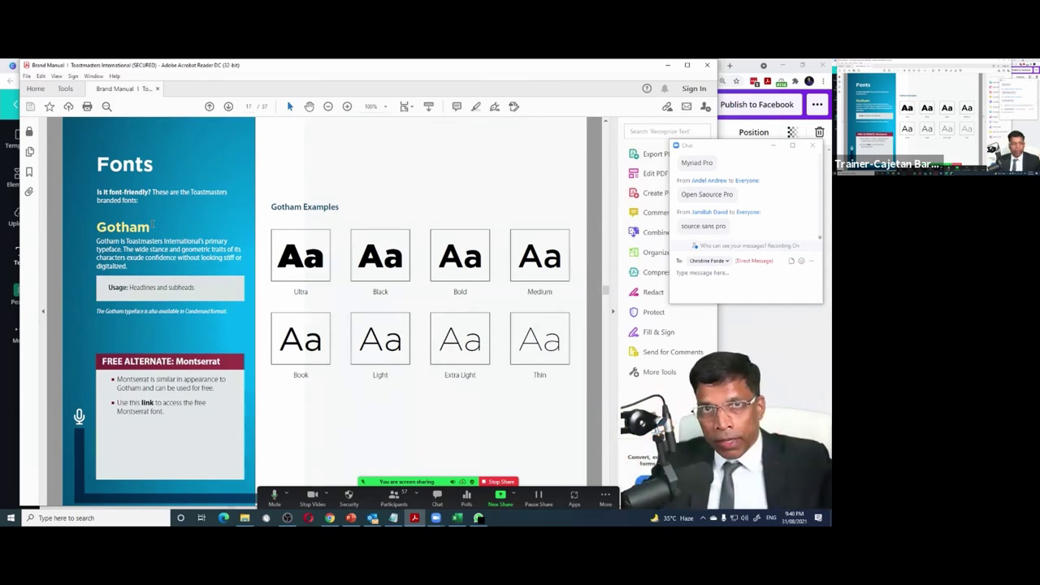
{"action": "scroll", "coordinate": [151, 224], "scroll_direction": "down", "scroll_amount": 3}
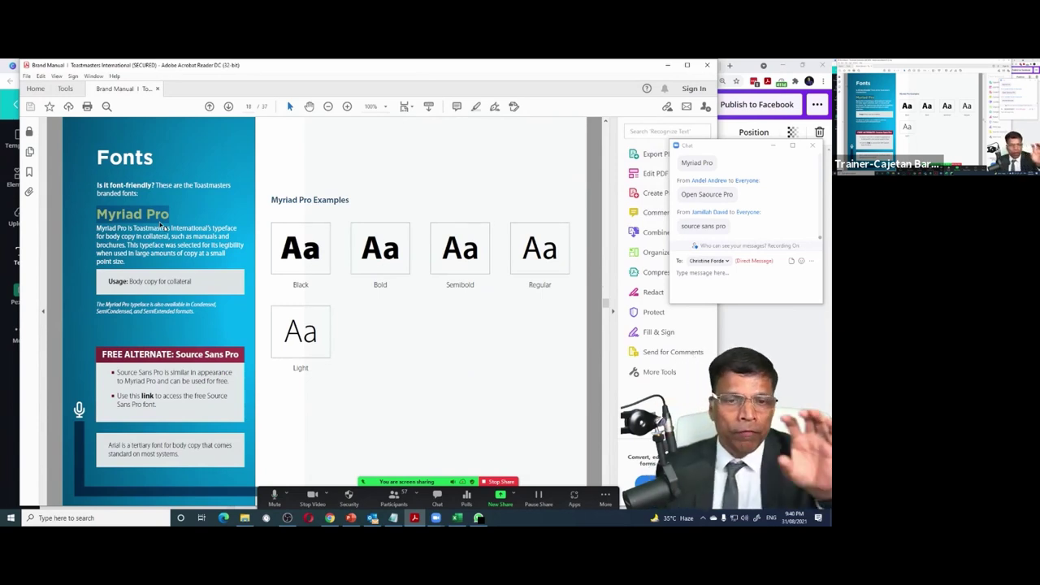
{"action": "scroll", "coordinate": [163, 227], "scroll_direction": "up", "scroll_amount": 6}
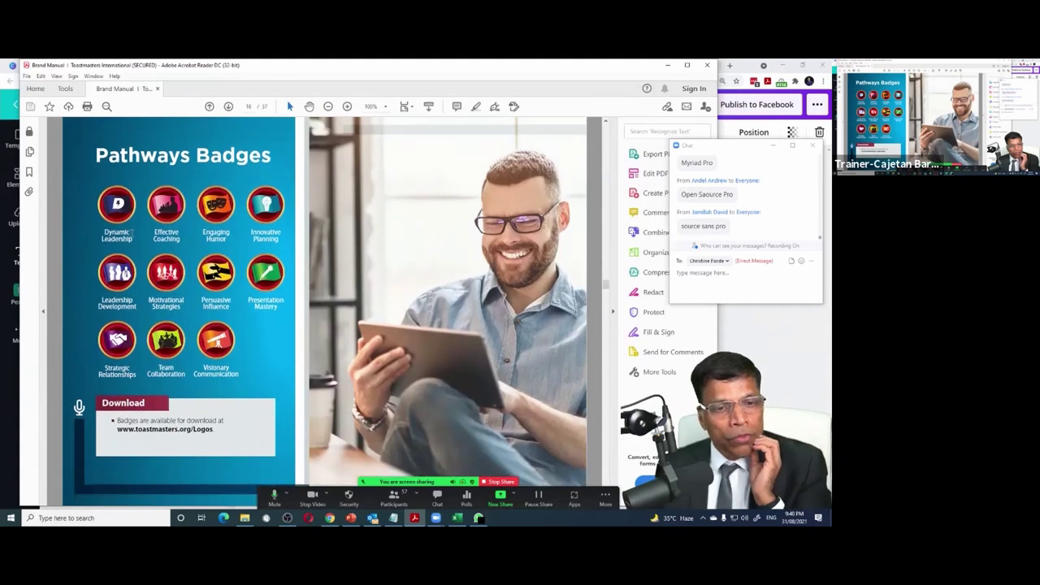
{"action": "scroll", "coordinate": [131, 232], "scroll_direction": "down", "scroll_amount": 3}
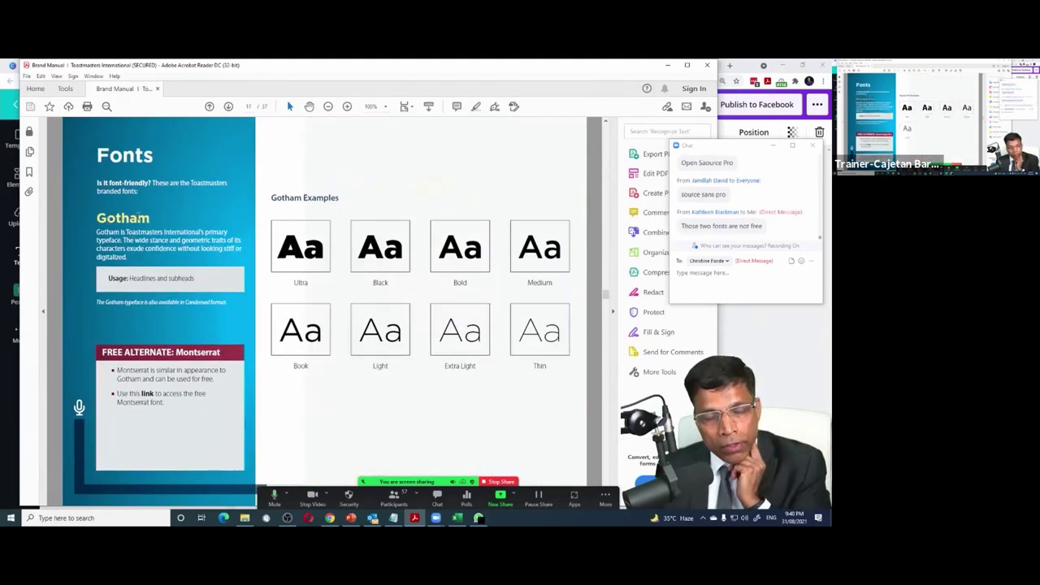
{"action": "scroll", "coordinate": [134, 221], "scroll_direction": "down", "scroll_amount": 3}
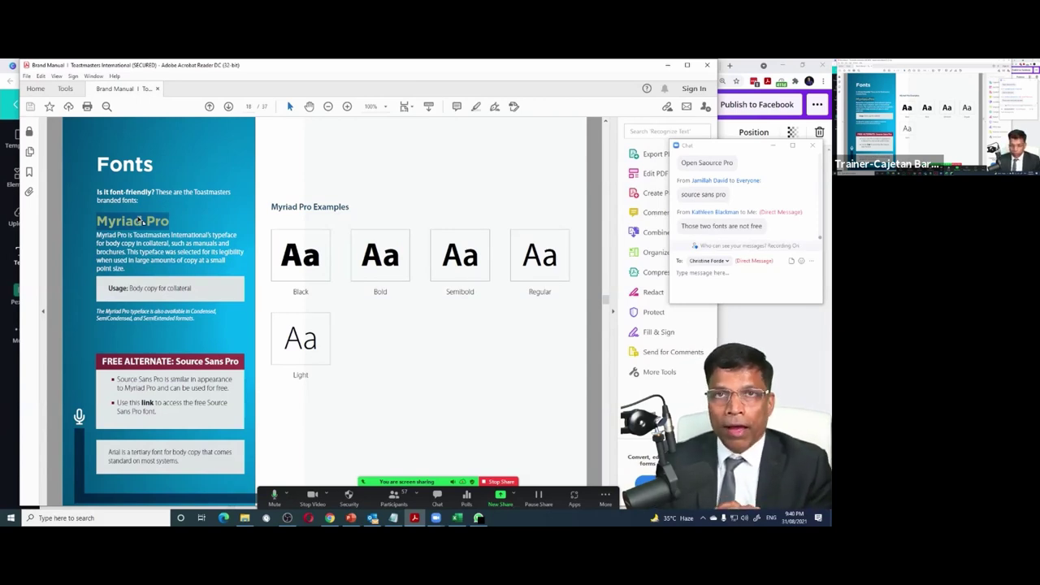
Return to Canva in Chrome and search the heading's font list for "gotham" and "myriad", clearing the search at the end
{"action": "left_click", "coordinate": [329, 518]}
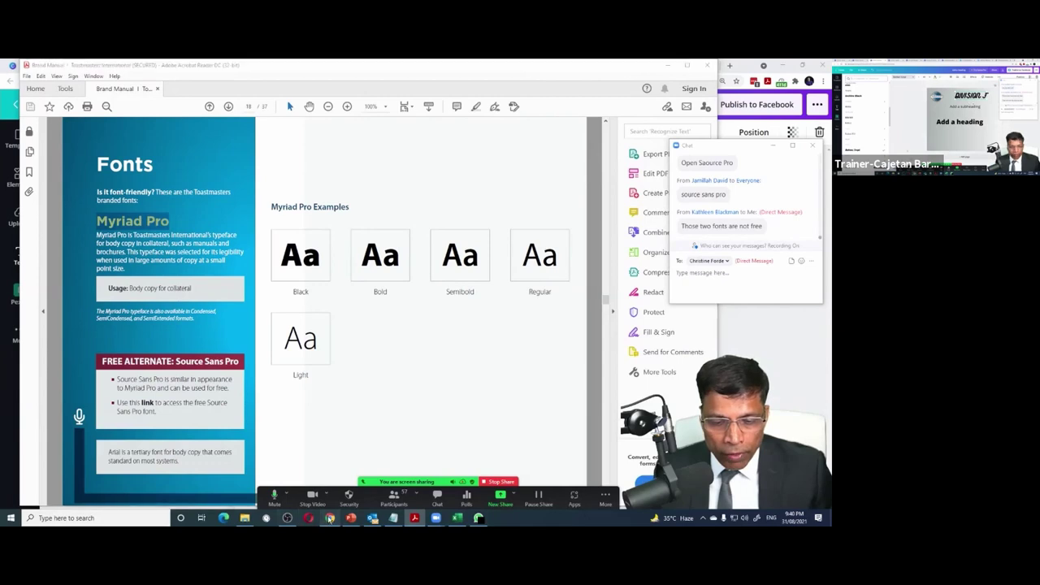
{"action": "left_click", "coordinate": [284, 132]}
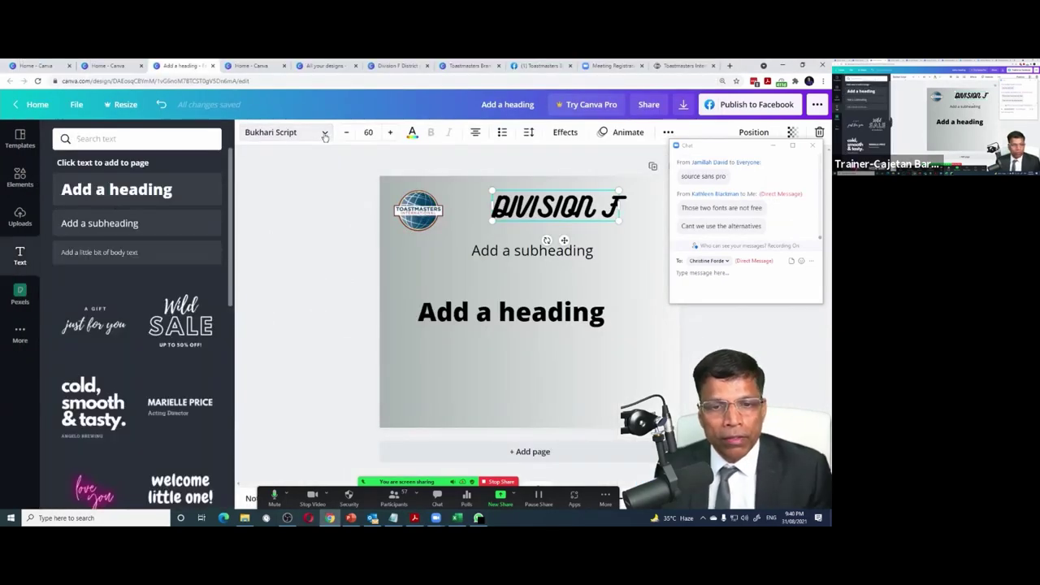
{"action": "left_click", "coordinate": [264, 139]}
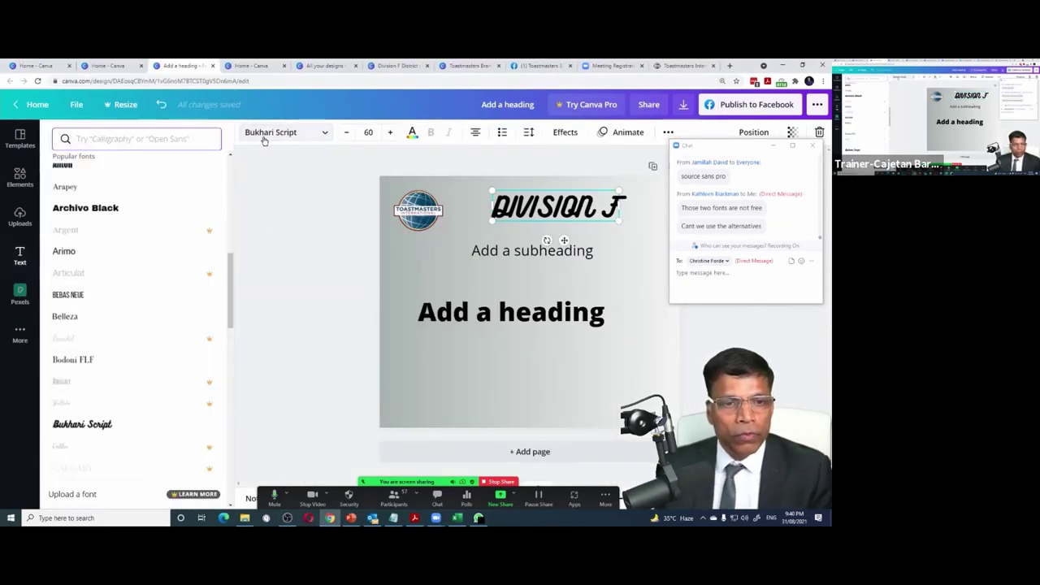
{"action": "type", "text": "gotham"}
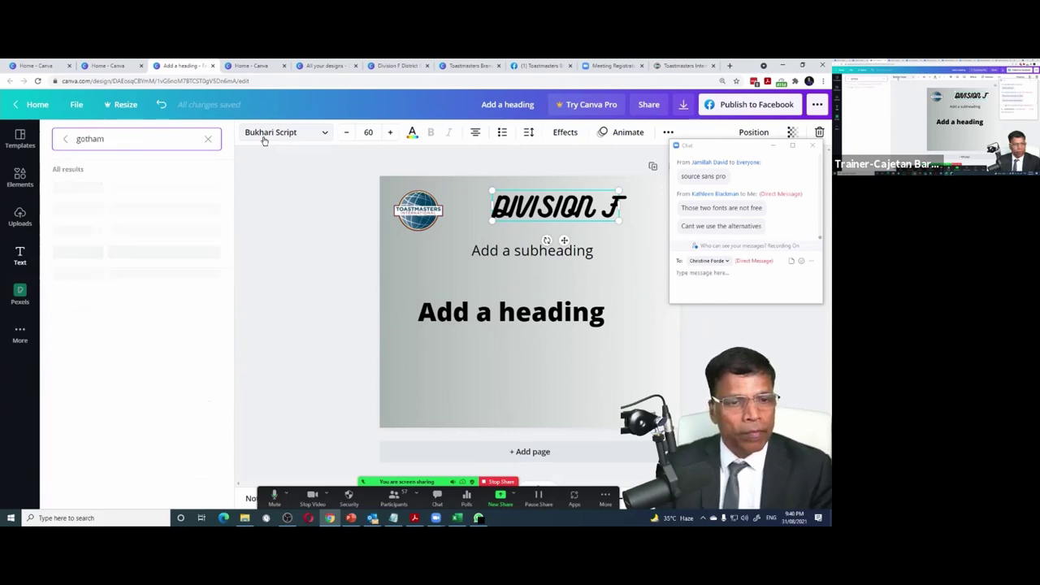
{"action": "key", "text": "BackSpace"}
{"action": "key", "text": "BackSpace"}
{"action": "key", "text": "BackSpace"}
{"action": "key", "text": "BackSpace"}
{"action": "key", "text": "BackSpace"}
{"action": "key", "text": "BackSpace"}
{"action": "type", "text": "myriad"}
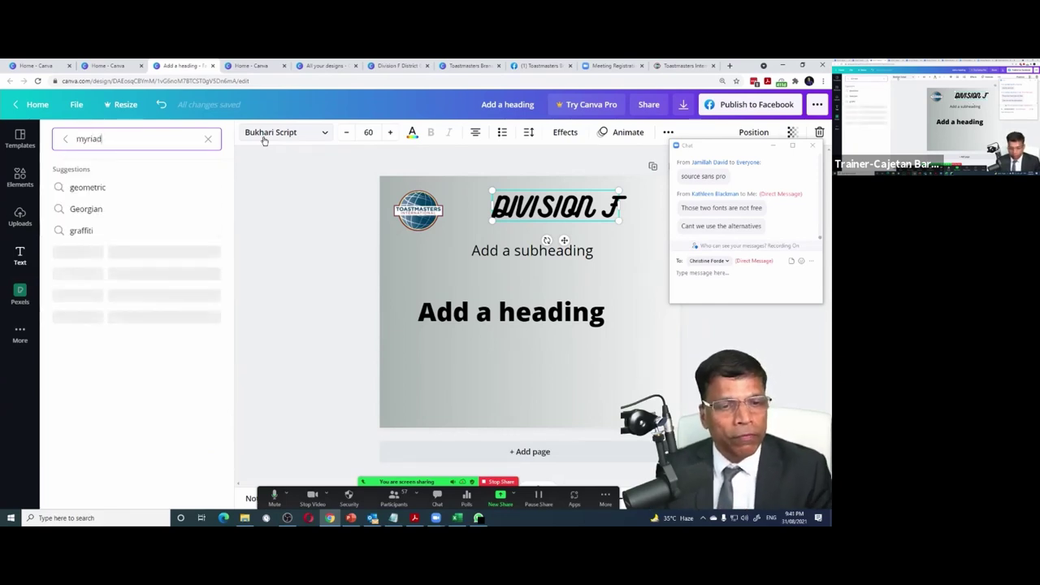
{"action": "key", "text": "BackSpace"}
{"action": "key", "text": "BackSpace"}
{"action": "key", "text": "BackSpace"}
{"action": "key", "text": "BackSpace"}
{"action": "key", "text": "BackSpace"}
{"action": "key", "text": "BackSpace"}
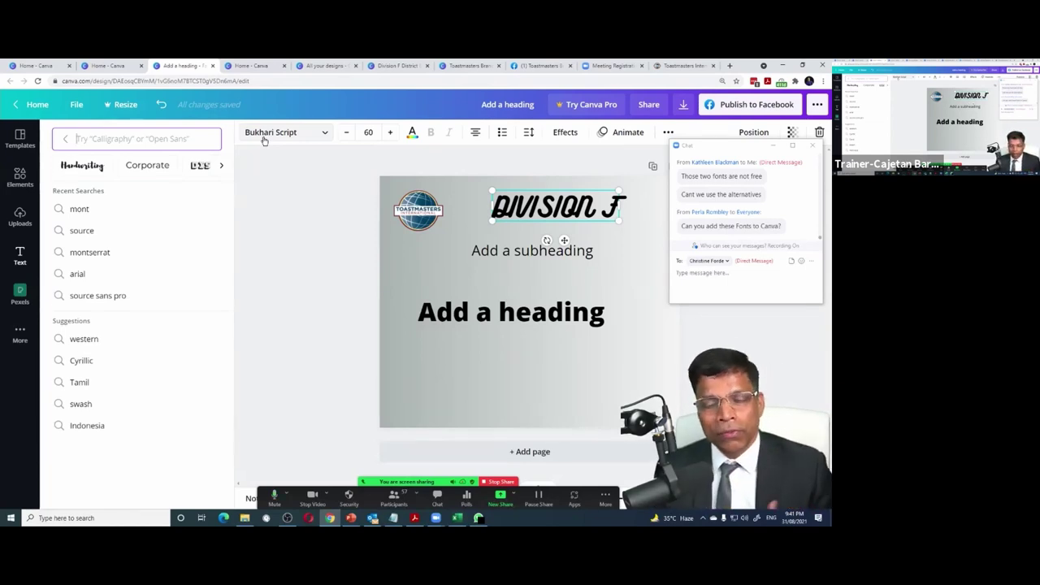
Switch back to the Brand Manual in Acrobat Reader and highlight the free alternate fonts Montserrat and Source Sans Pro
{"action": "left_click", "coordinate": [414, 517]}
{"action": "scroll", "coordinate": [165, 232], "scroll_direction": "up", "scroll_amount": 3}
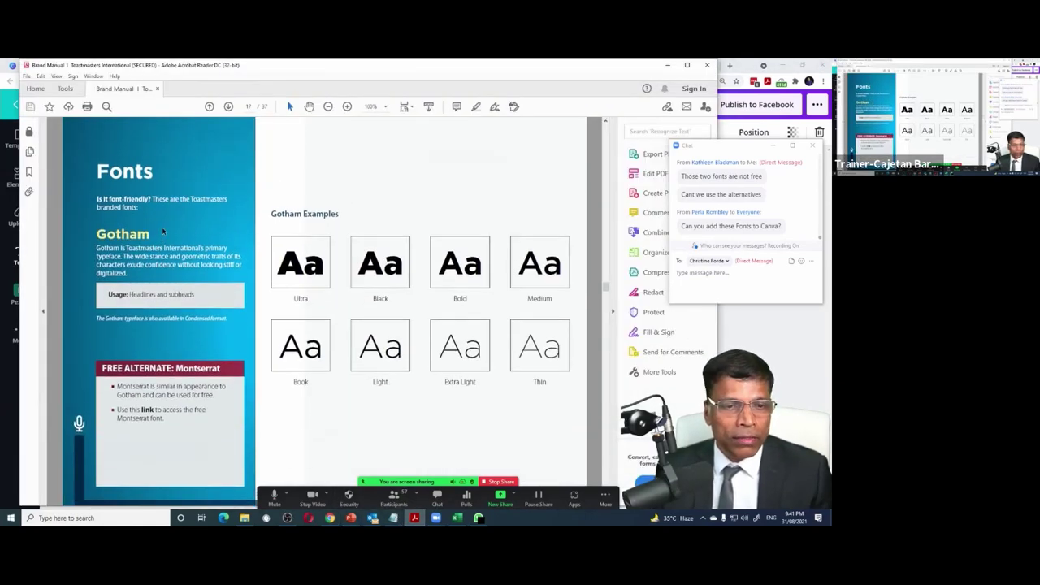
{"action": "left_click_drag", "start_coordinate": [96, 234], "coordinate": [151, 235]}
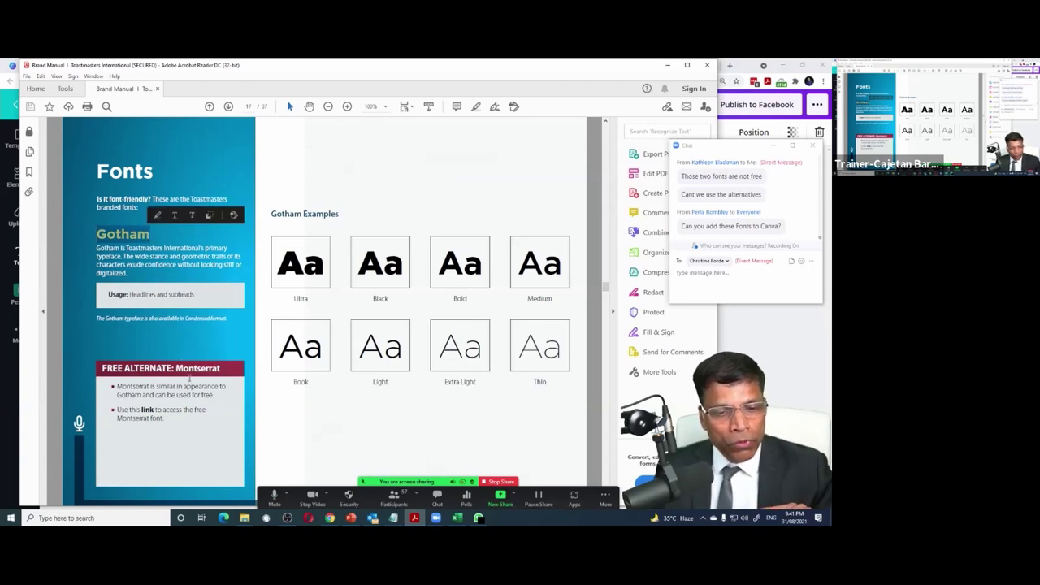
{"action": "left_click_drag", "start_coordinate": [177, 368], "coordinate": [220, 368]}
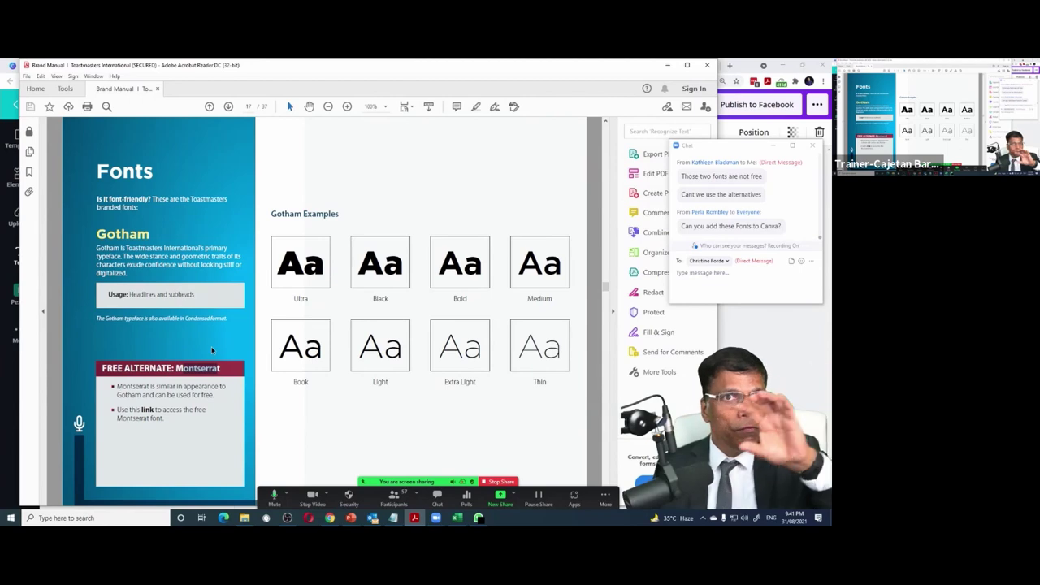
{"action": "scroll", "coordinate": [212, 351], "scroll_direction": "down", "scroll_amount": 2}
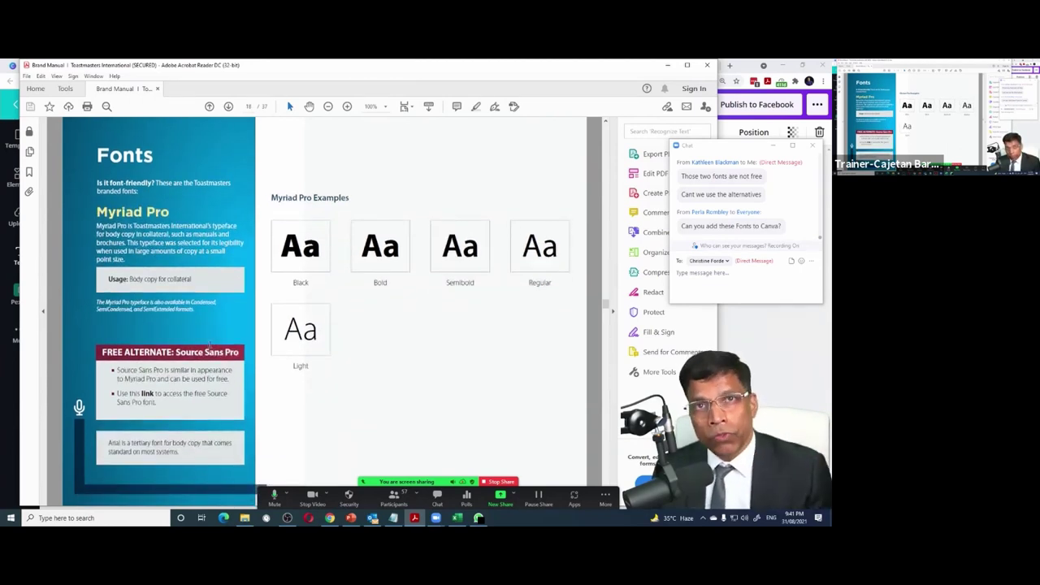
{"action": "left_click_drag", "start_coordinate": [178, 351], "coordinate": [238, 357]}
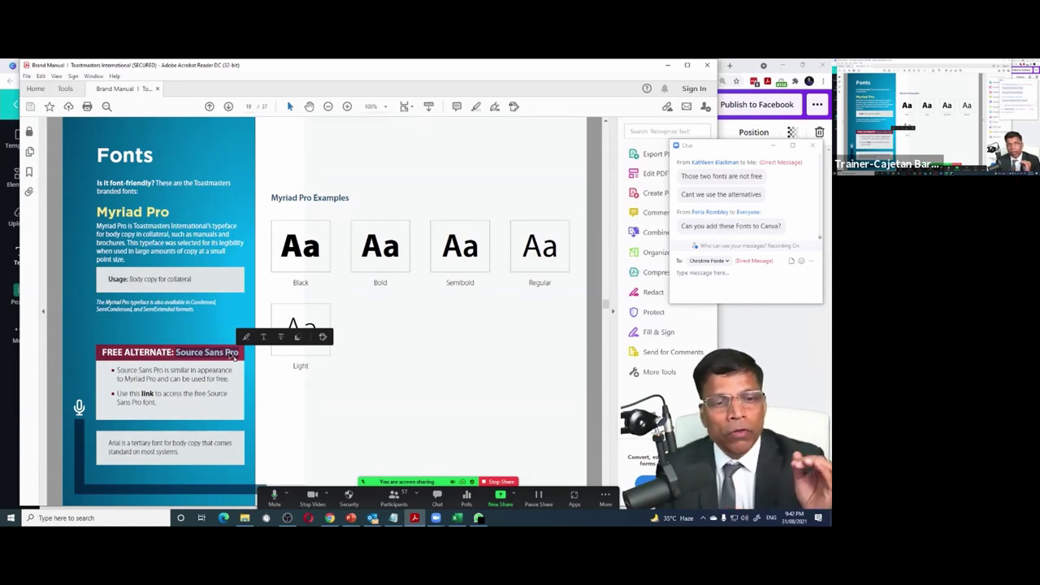
Review the Brand Manual's Gotham and Myriad Pro pages and highlight the note on Arial as the tertiary body copy font
{"action": "scroll", "coordinate": [170, 275], "scroll_direction": "up", "scroll_amount": 5}
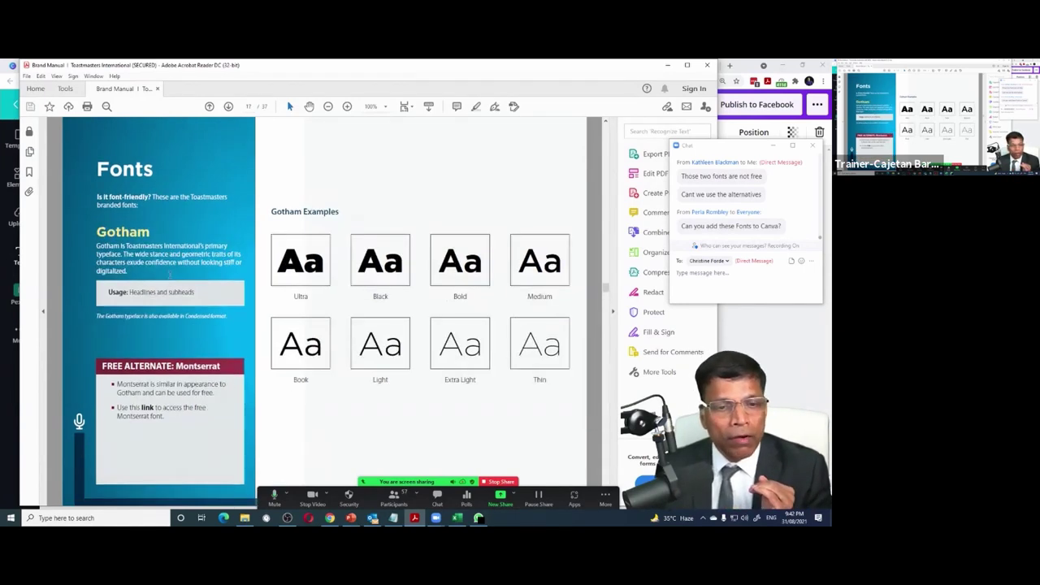
{"action": "left_click_drag", "start_coordinate": [180, 370], "coordinate": [234, 355]}
{"action": "scroll", "coordinate": [221, 370], "scroll_direction": "down", "scroll_amount": 5}
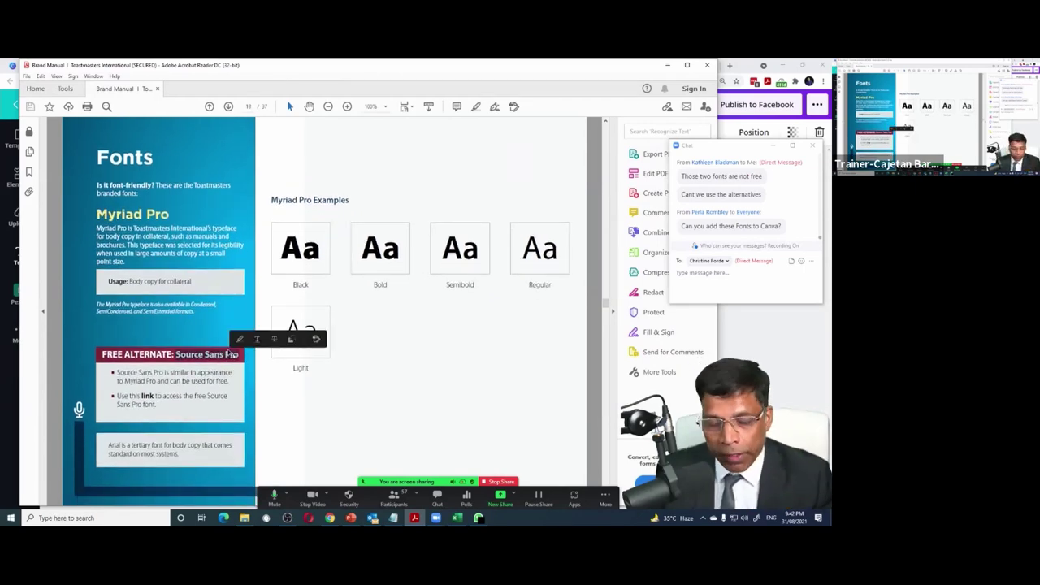
{"action": "scroll", "coordinate": [231, 352], "scroll_direction": "down", "scroll_amount": 1}
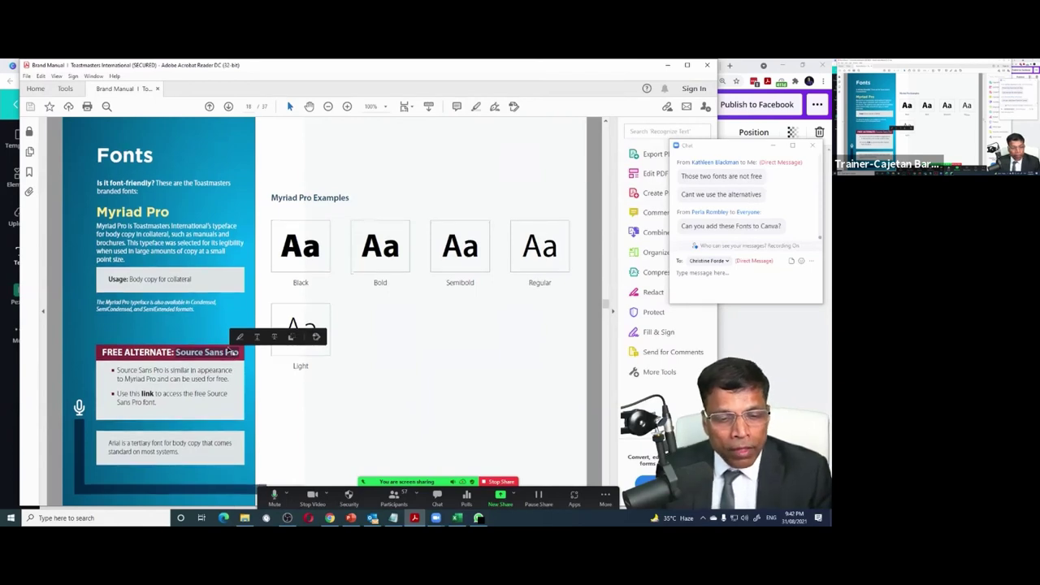
{"action": "scroll", "coordinate": [180, 439], "scroll_direction": "up", "scroll_amount": 1}
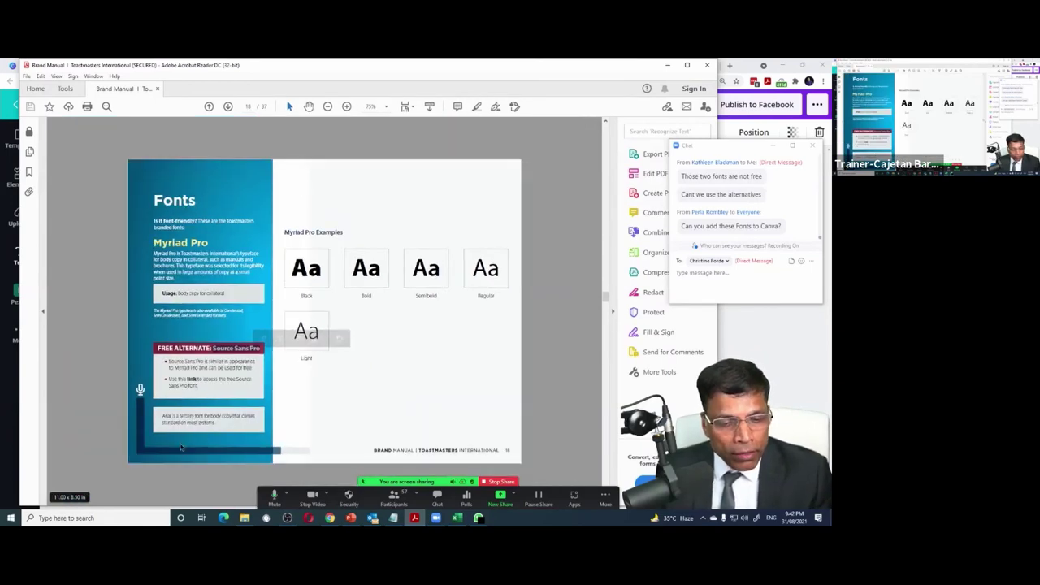
{"action": "triple_click", "coordinate": [144, 454]}
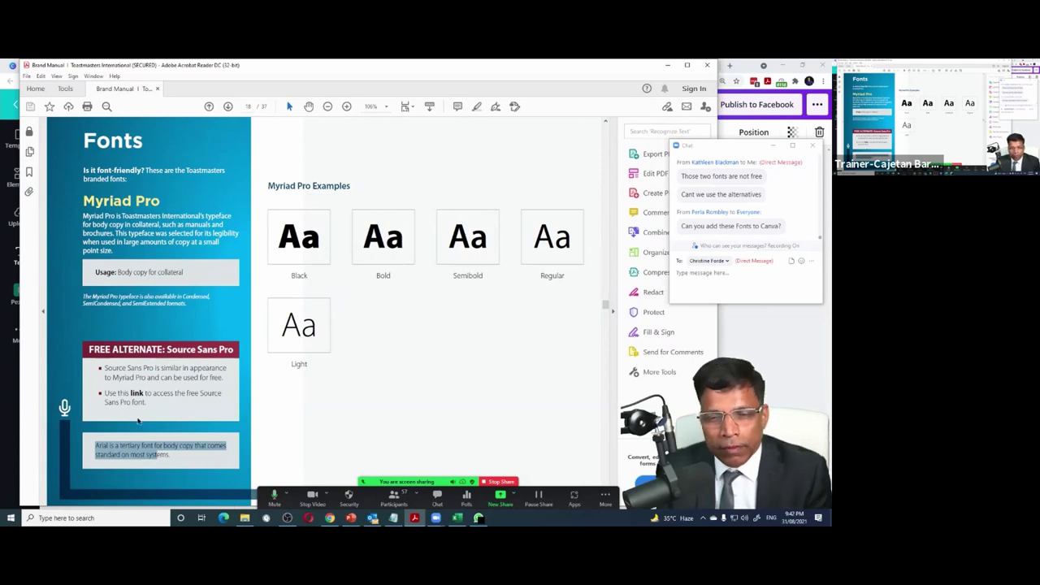
Switch back to Canva in Chrome, widen the DIVISION F heading's text box and move it slightly up
{"action": "key", "text": "alt+Tab"}
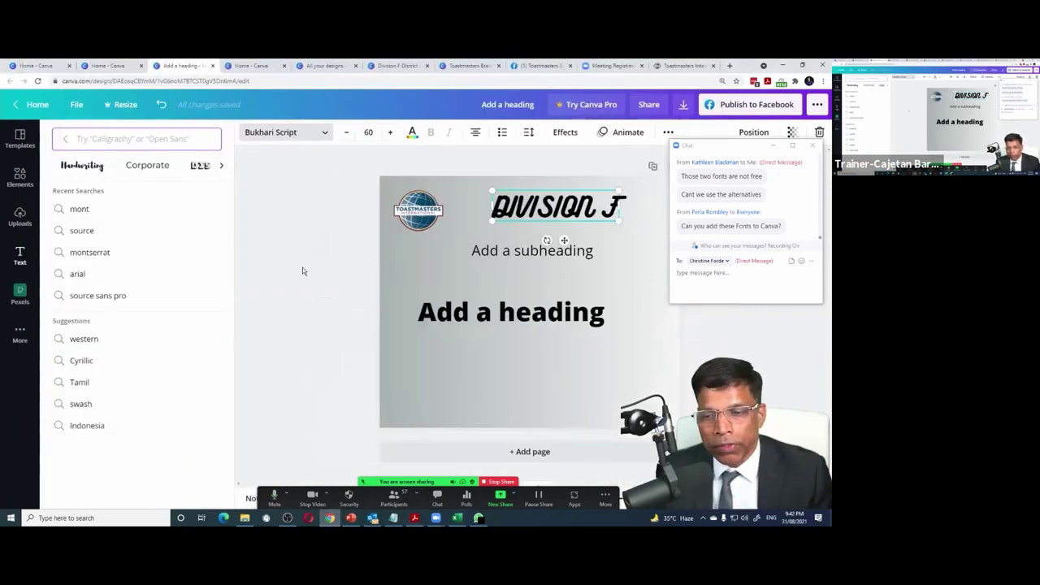
{"action": "left_click_drag", "start_coordinate": [541, 207], "coordinate": [496, 188]}
{"action": "left_click_drag", "start_coordinate": [605, 200], "coordinate": [632, 198]}
{"action": "left_click", "coordinate": [634, 244]}
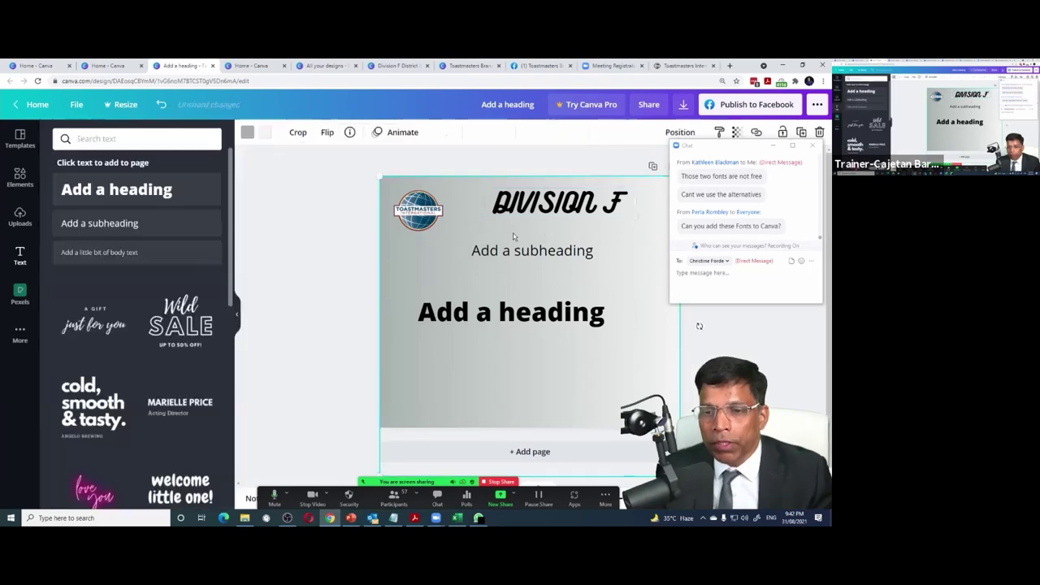
Change the DIVISION F heading's font to Montserrat Extra-Bold and move the heading slightly down beside the logo
{"action": "left_click", "coordinate": [505, 200]}
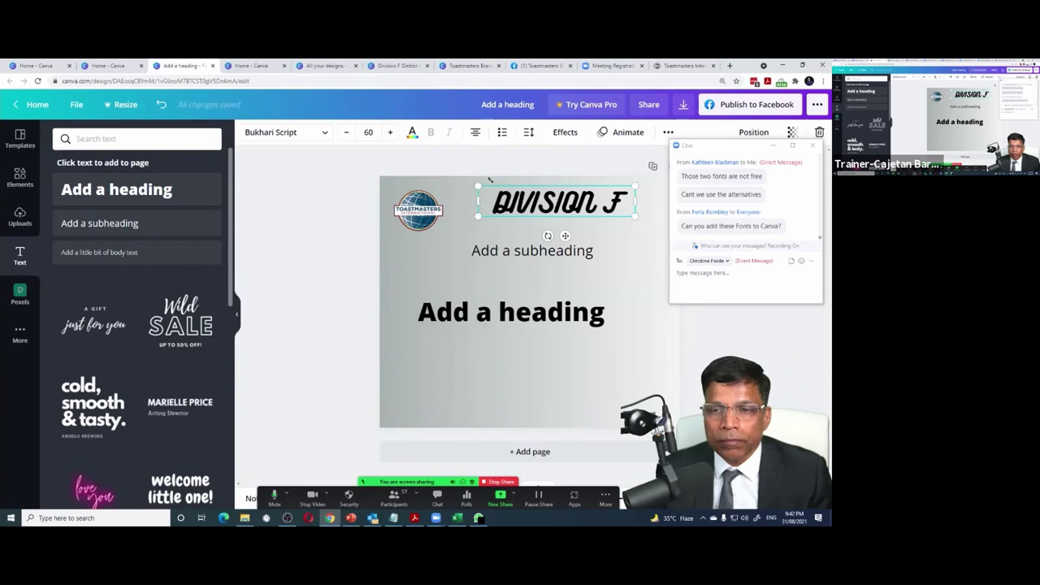
{"action": "left_click", "coordinate": [323, 134]}
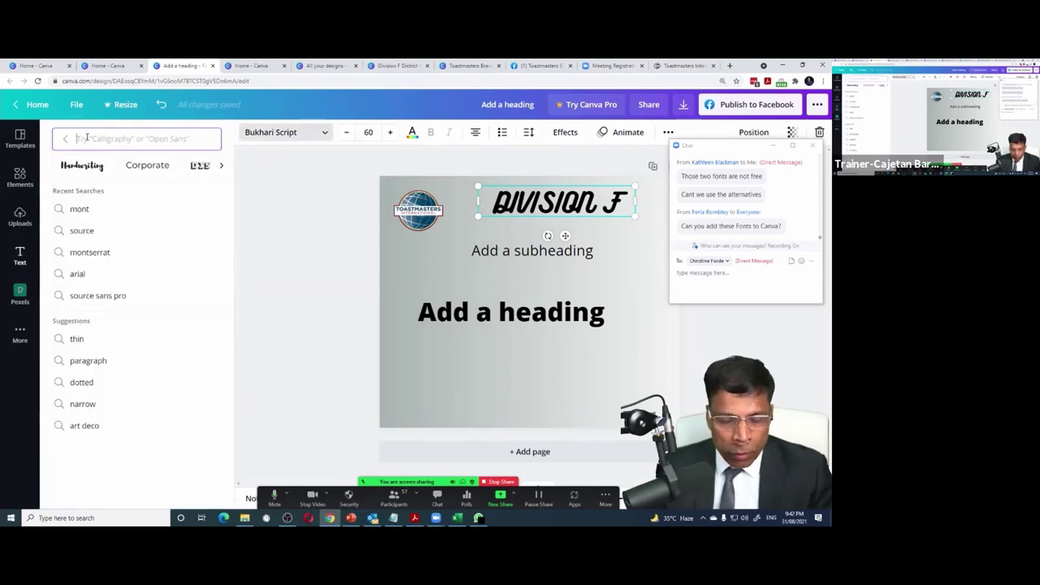
{"action": "type", "text": "mont"}
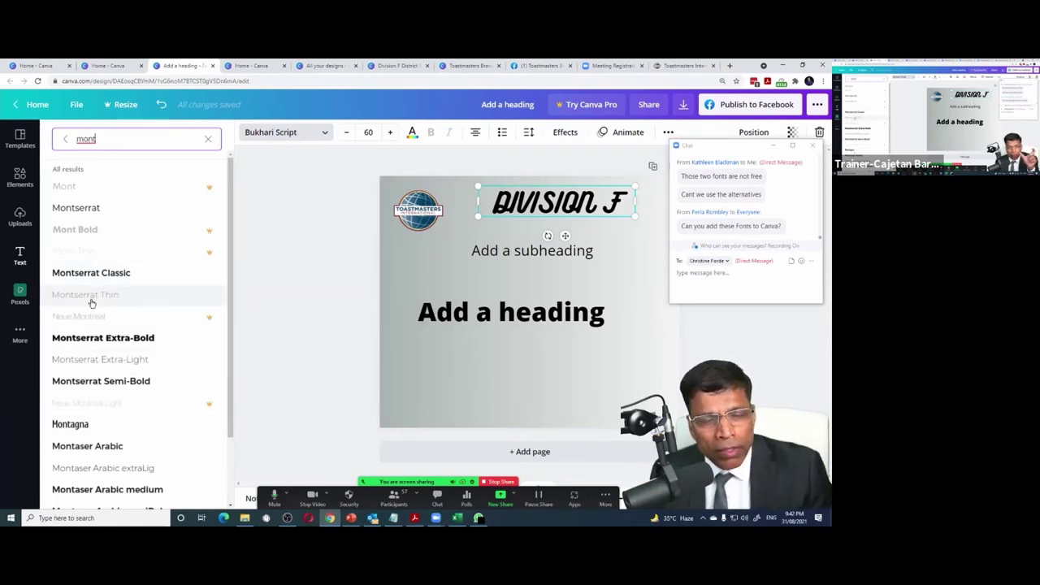
{"action": "left_click", "coordinate": [110, 343]}
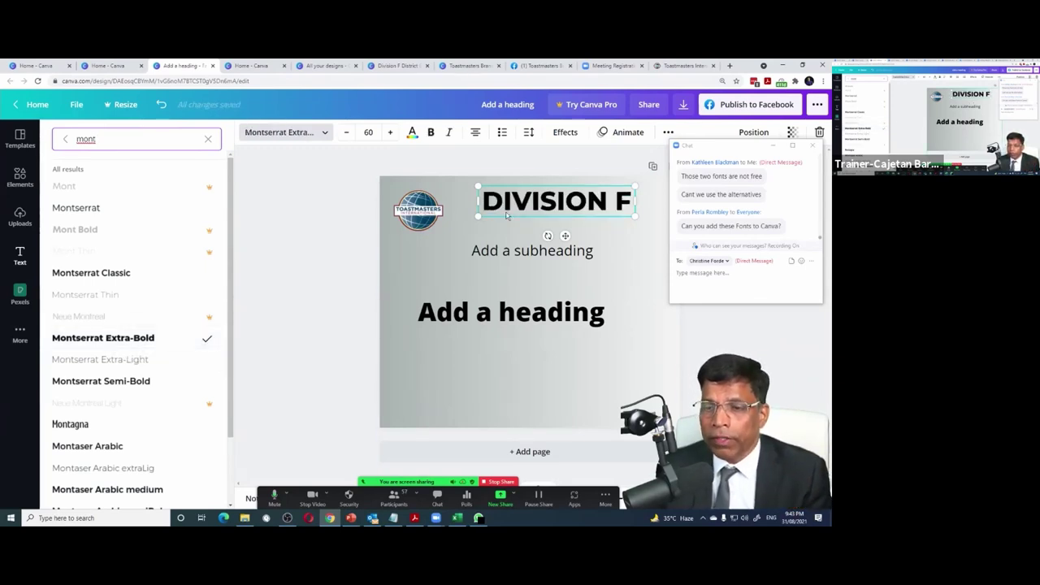
{"action": "left_click_drag", "start_coordinate": [525, 186], "coordinate": [518, 195]}
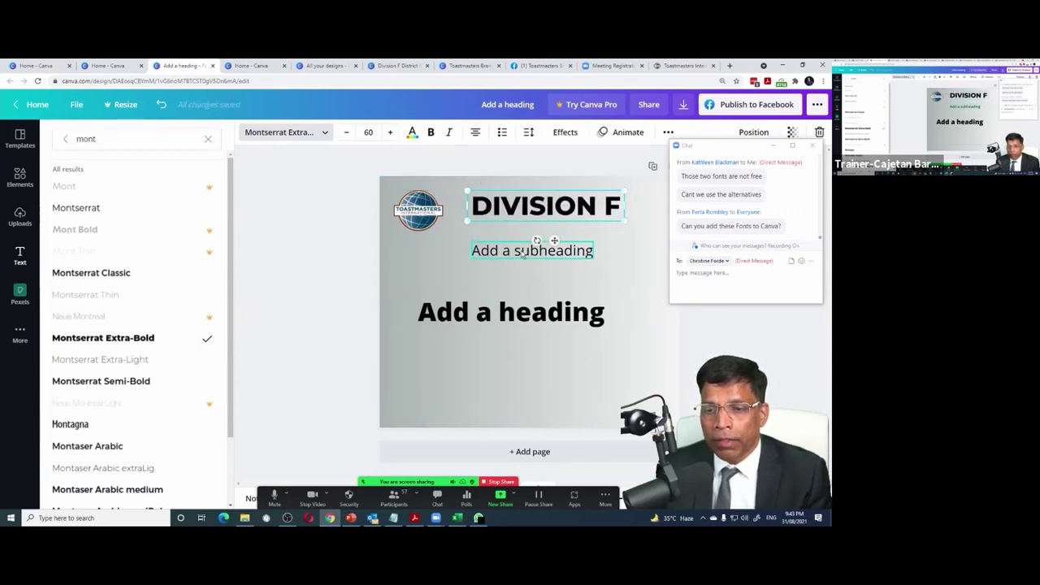
Change the placeholder subheading's font to Source Sans Pro and deselect it
{"action": "left_click", "coordinate": [512, 255]}
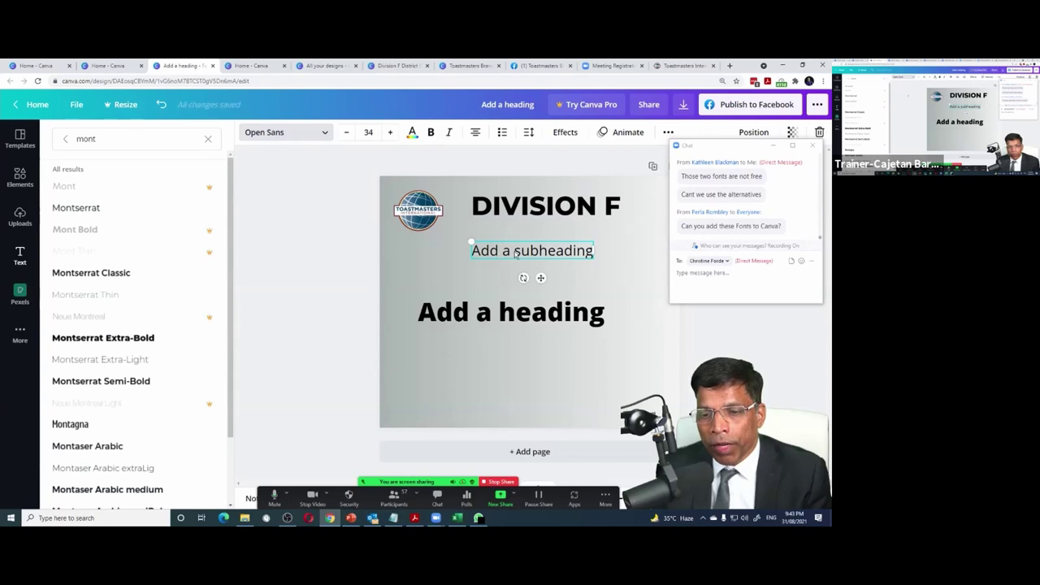
{"action": "left_click", "coordinate": [321, 133]}
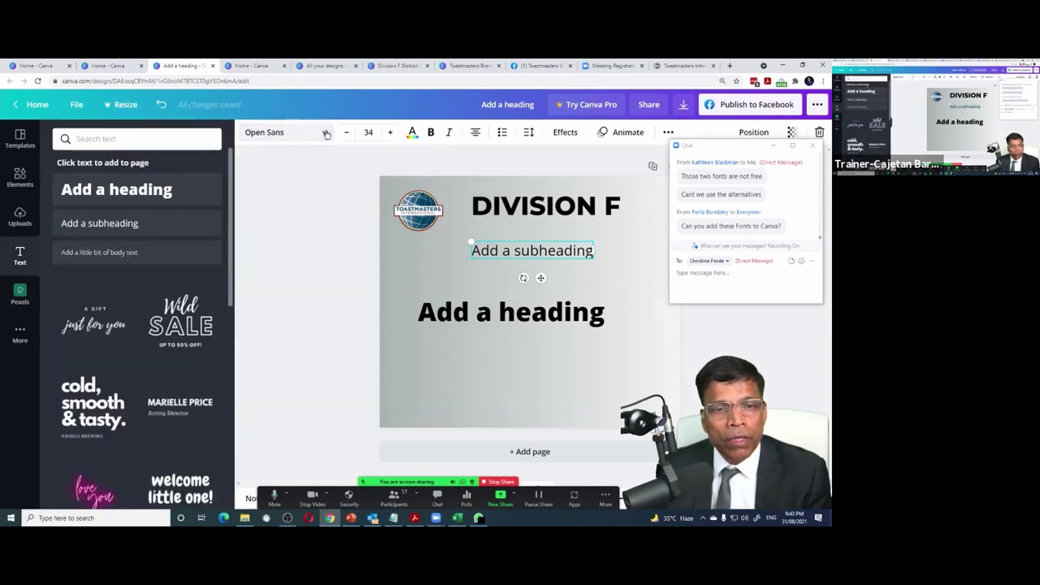
{"action": "left_click", "coordinate": [302, 135]}
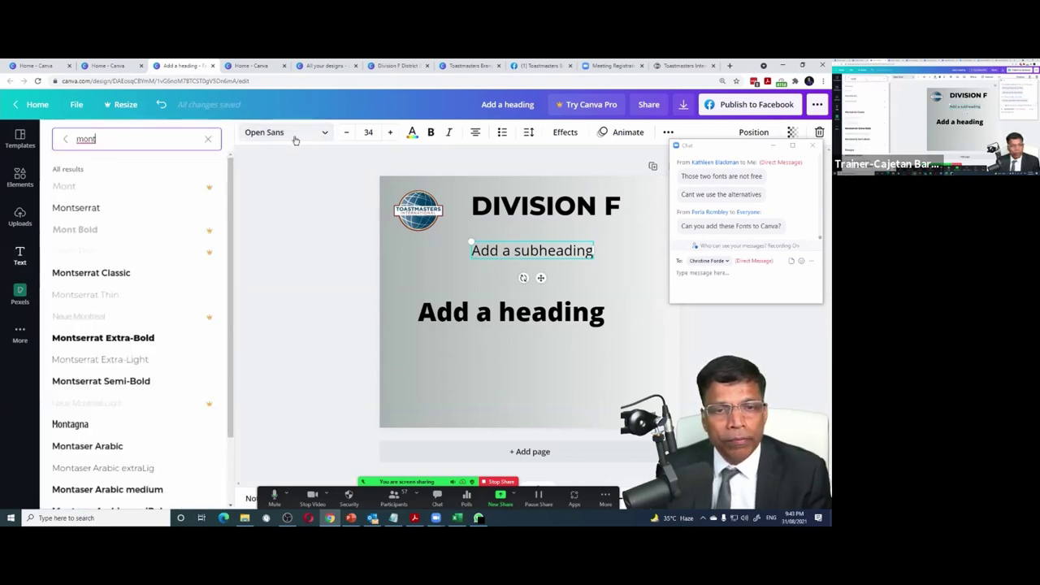
{"action": "type", "text": "source"}
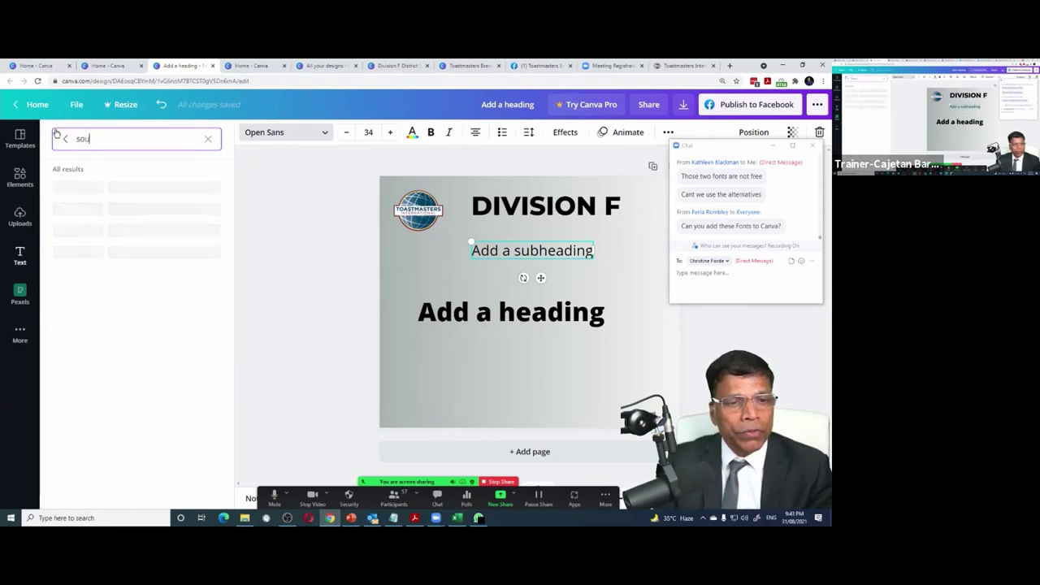
{"action": "left_click", "coordinate": [82, 187]}
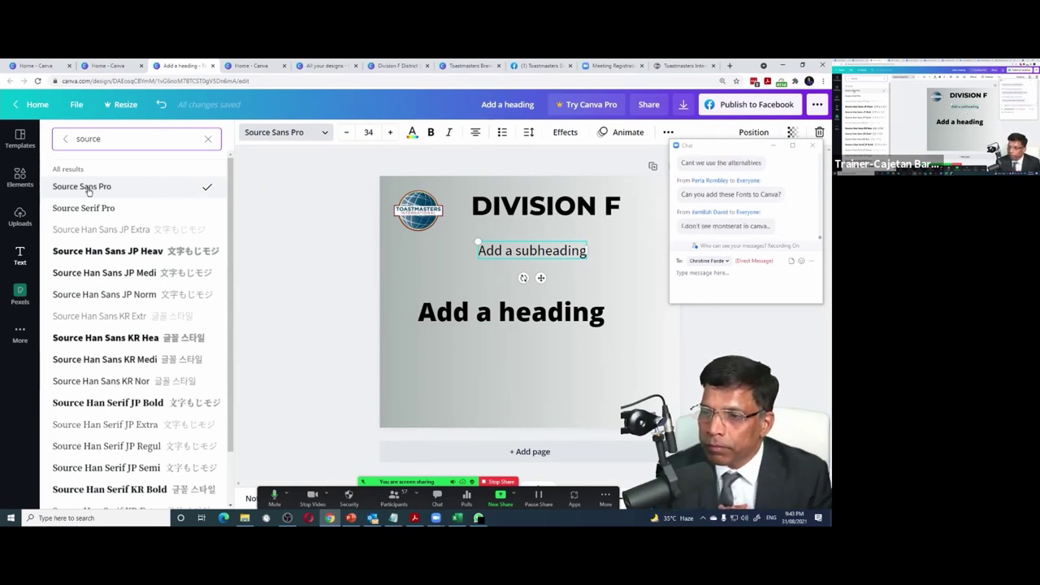
{"action": "left_click", "coordinate": [493, 281]}
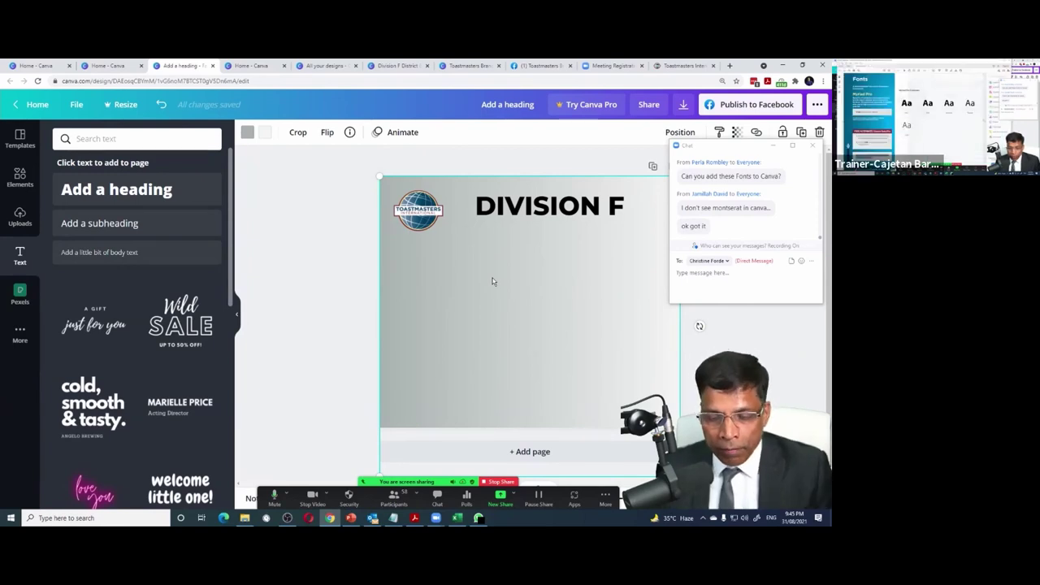
Switch to the Brand Manual in Acrobat Reader and examine its Images and Photography guidelines
{"action": "left_click", "coordinate": [415, 518]}
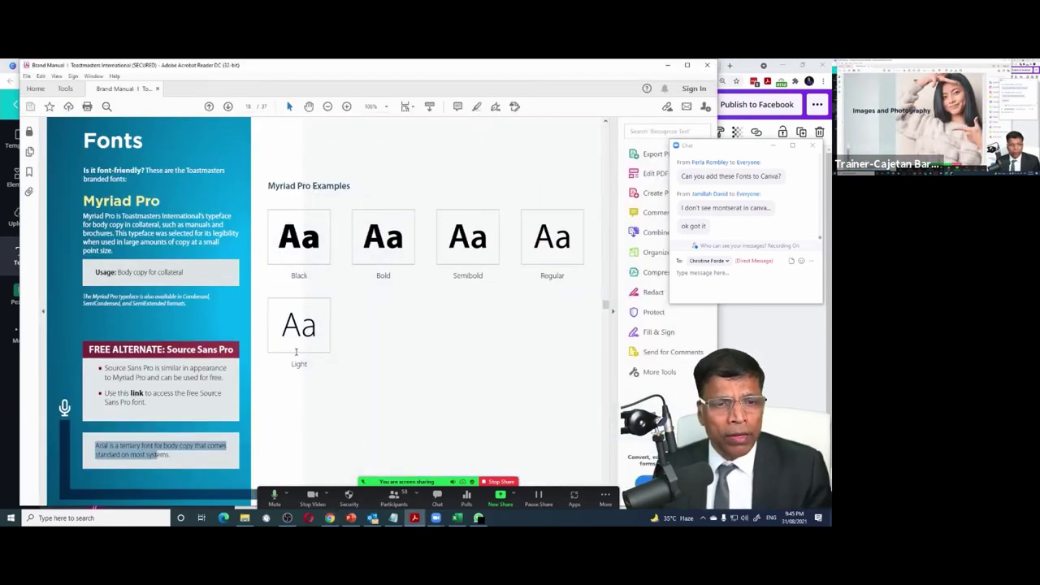
{"action": "scroll", "coordinate": [298, 355], "scroll_direction": "down", "scroll_amount": 3}
{"action": "scroll", "coordinate": [295, 354], "scroll_direction": "down", "scroll_amount": 3}
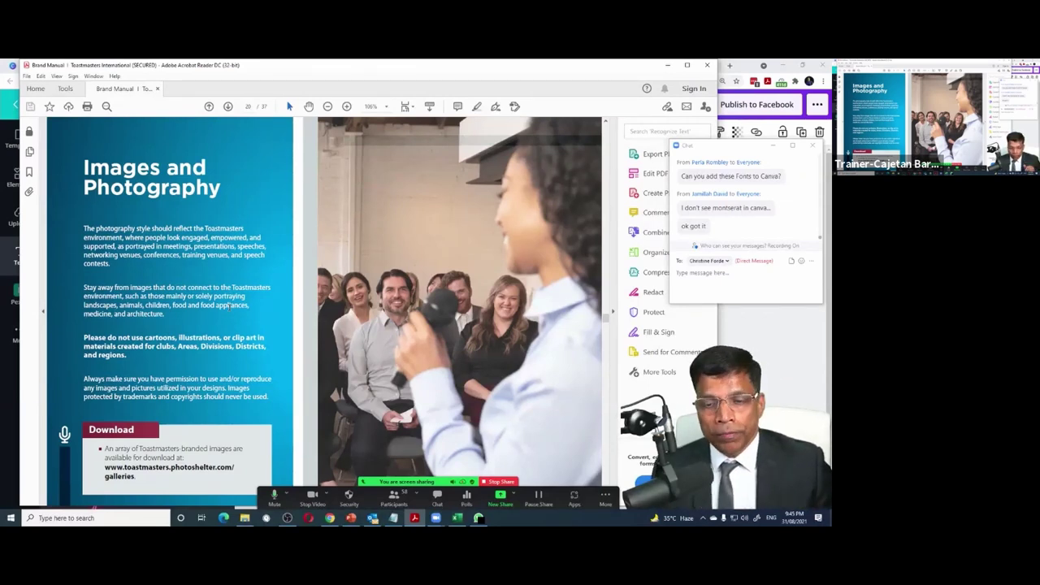
Switch to the Toastmasters International website in Chrome and open the Professional Images page of the Brand Portal
{"action": "mouse_move", "coordinate": [331, 520]}
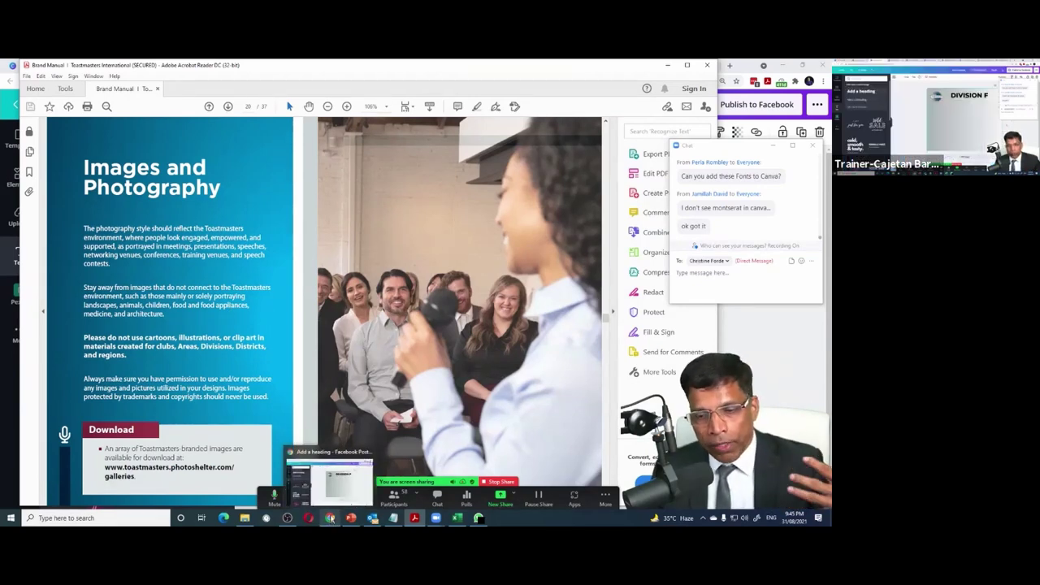
{"action": "left_click", "coordinate": [330, 517]}
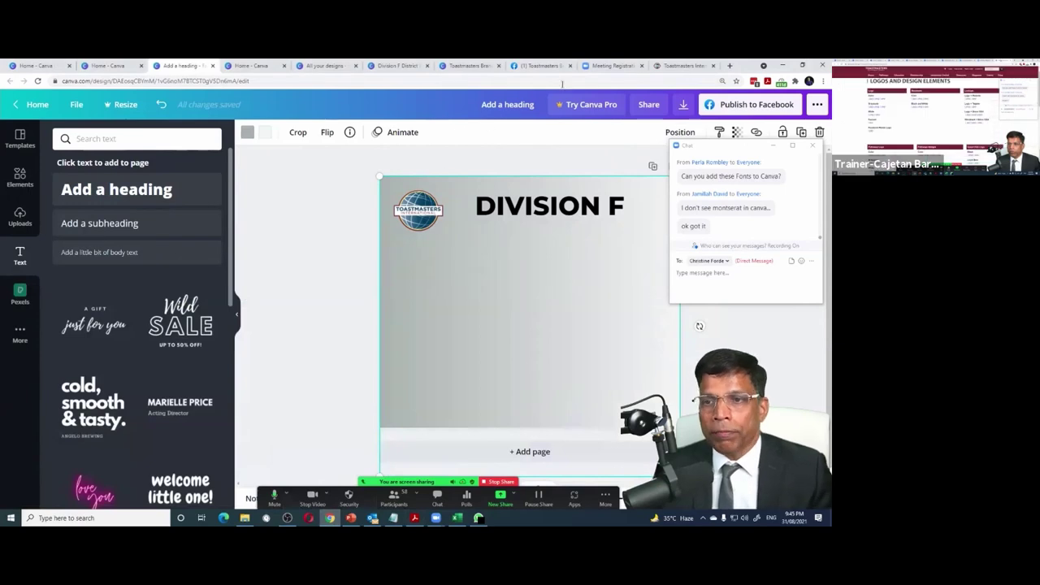
{"action": "left_click", "coordinate": [674, 68]}
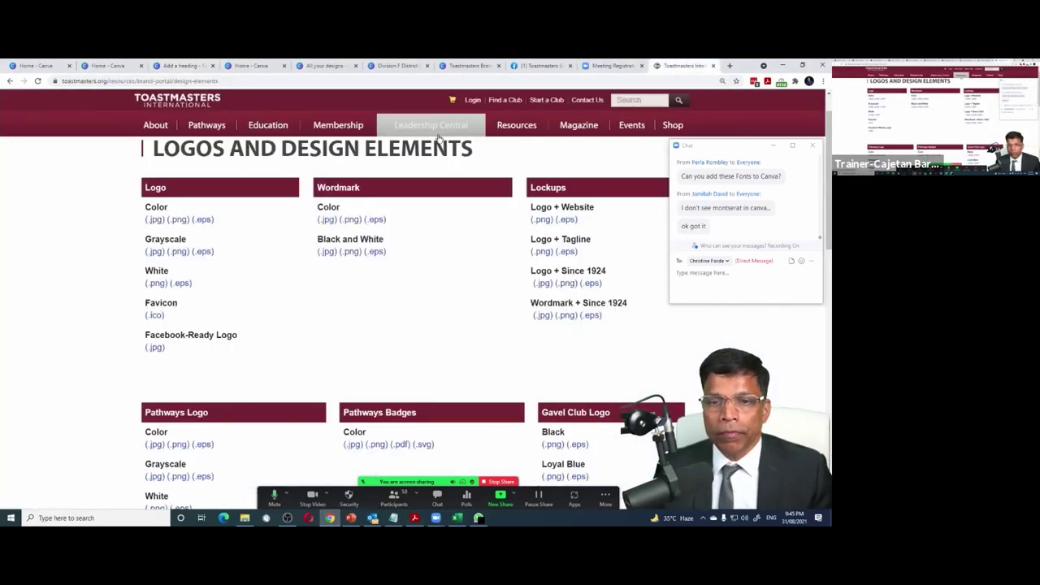
{"action": "mouse_move", "coordinate": [518, 132]}
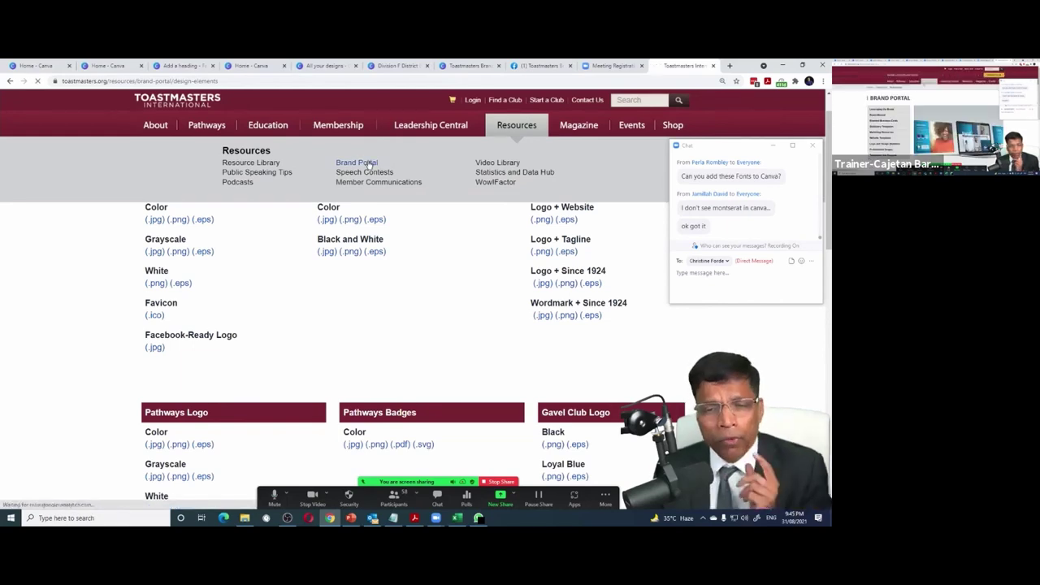
{"action": "left_click", "coordinate": [370, 163]}
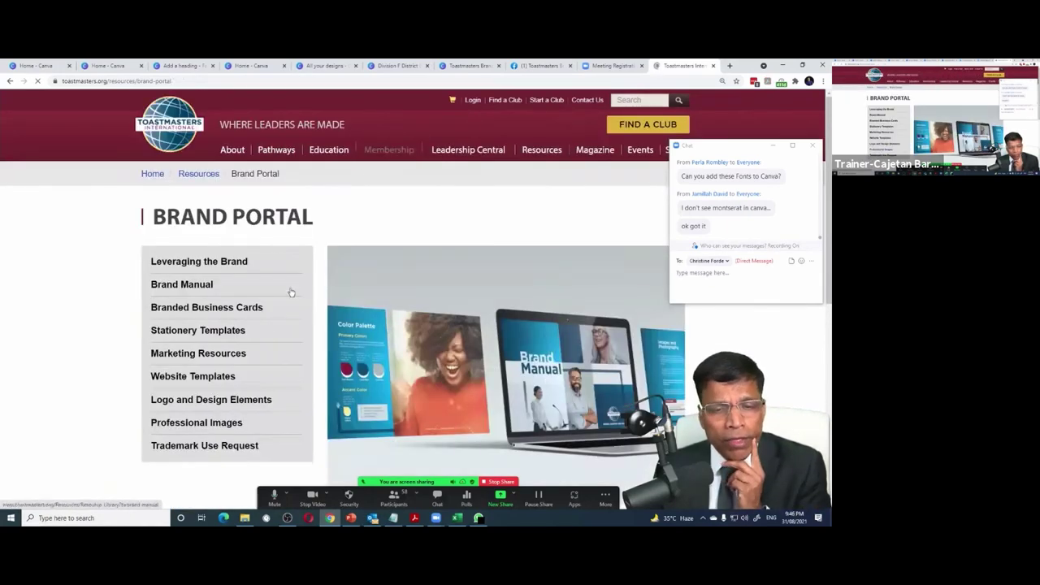
{"action": "left_click", "coordinate": [196, 423]}
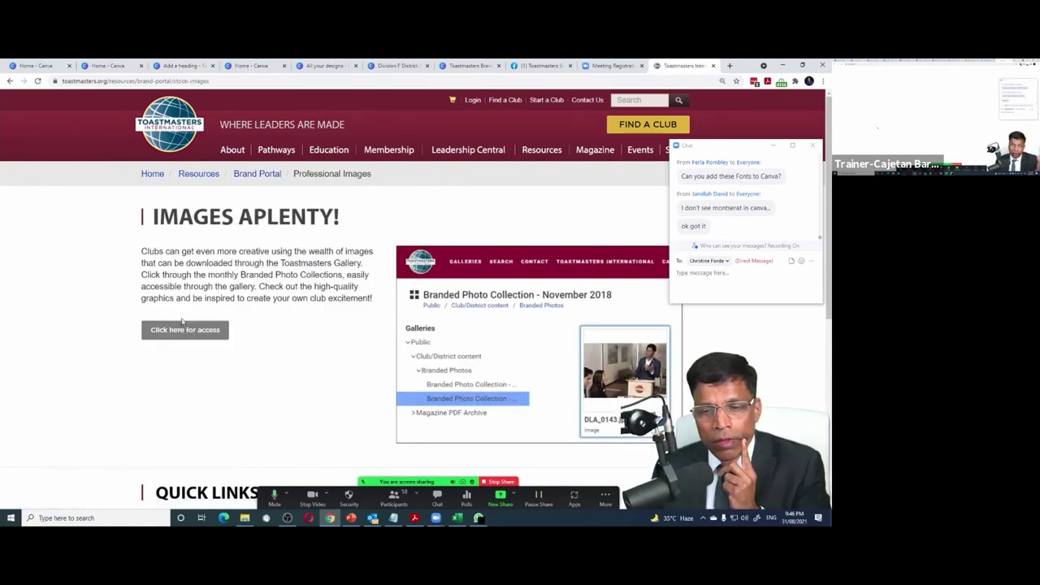
Access the Toastmasters photo gallery and open the Branded Photos collections within Club/District content
{"action": "left_click", "coordinate": [183, 331]}
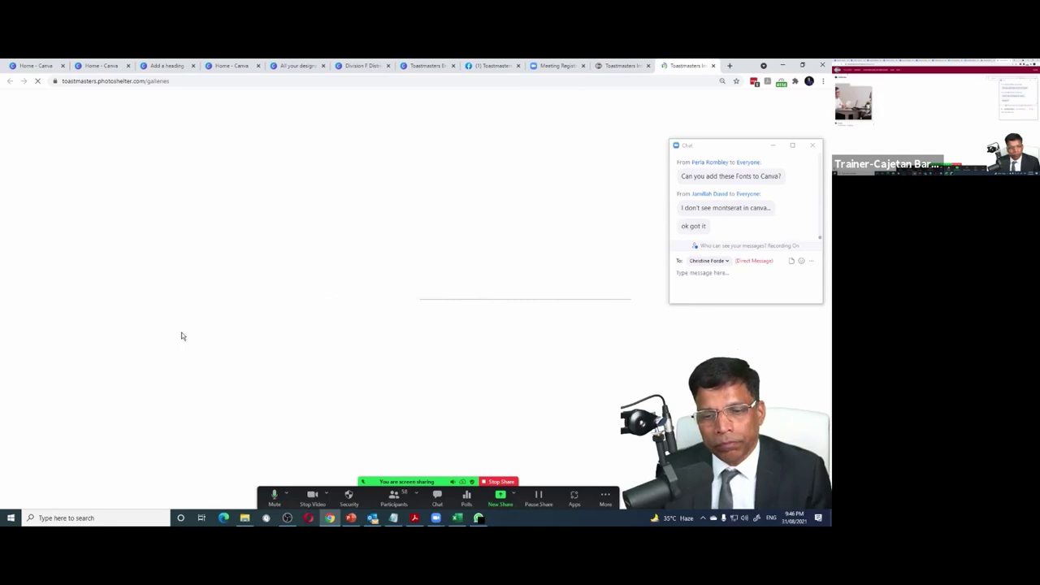
{"action": "left_click", "coordinate": [46, 316]}
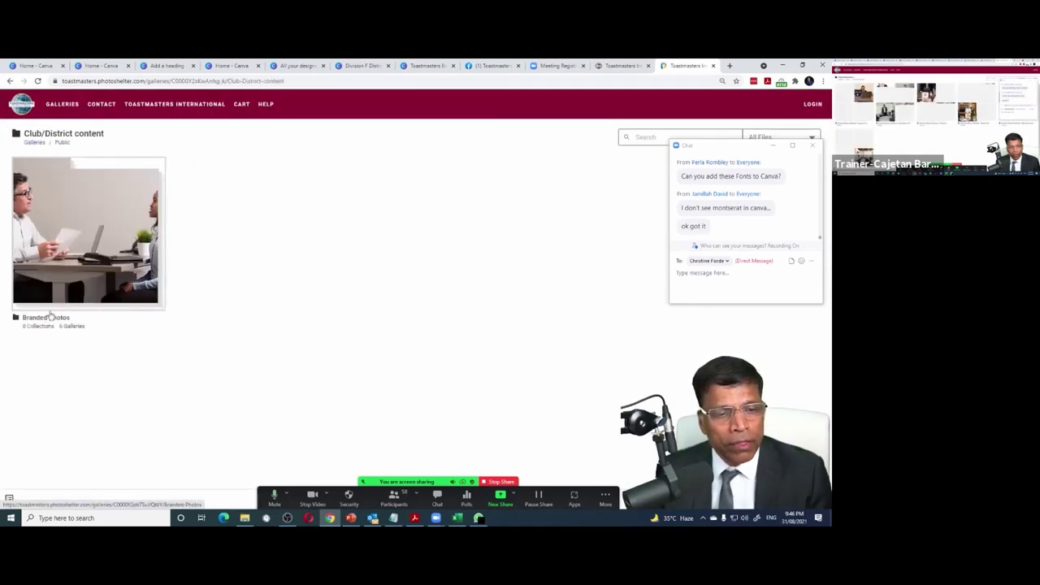
{"action": "left_click", "coordinate": [46, 318]}
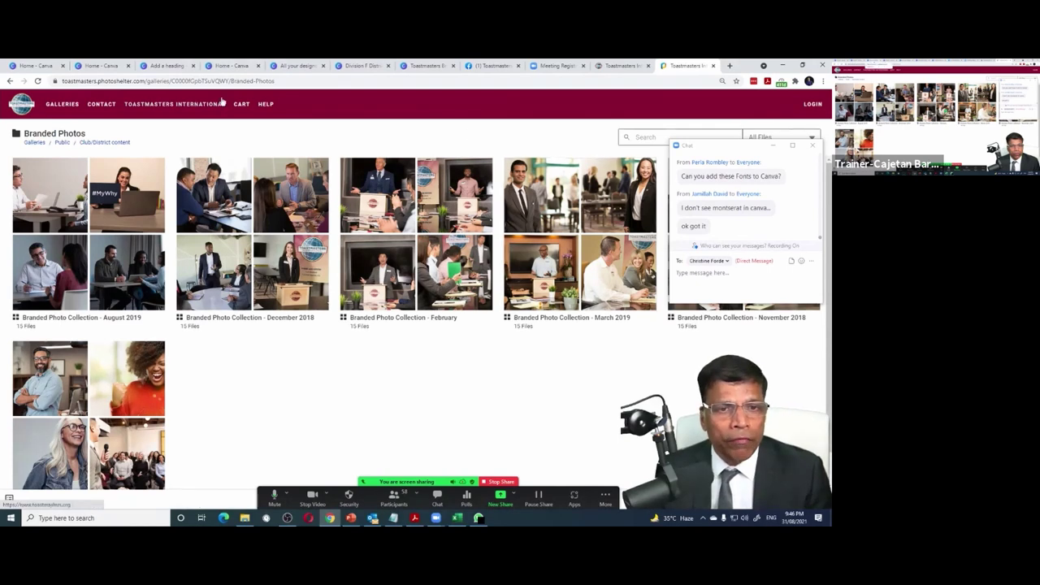
Return to the Canva Facebook post design and search the stock photos for "meeting"
{"action": "left_click", "coordinate": [167, 66]}
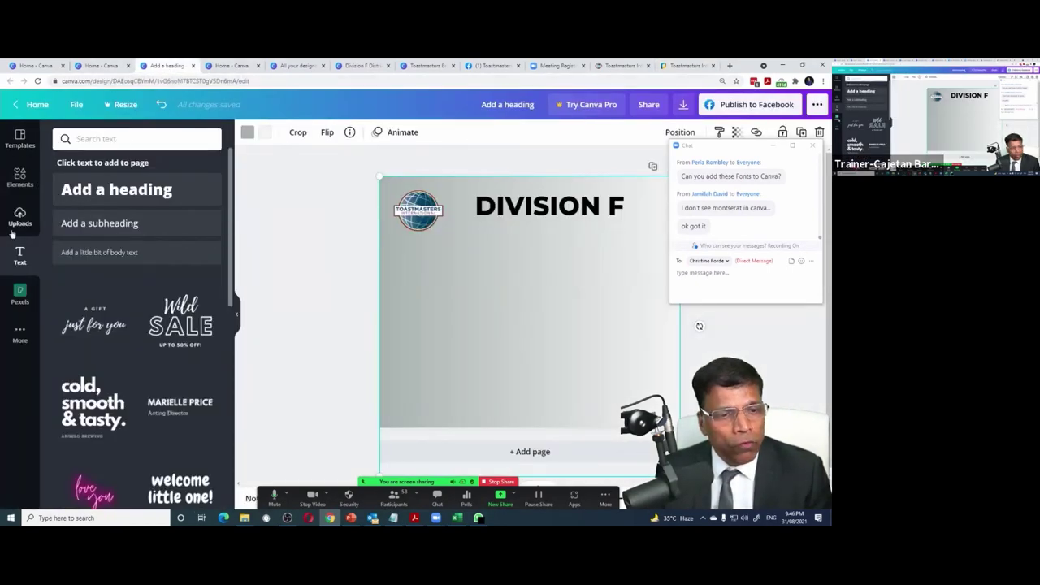
{"action": "left_click", "coordinate": [22, 332]}
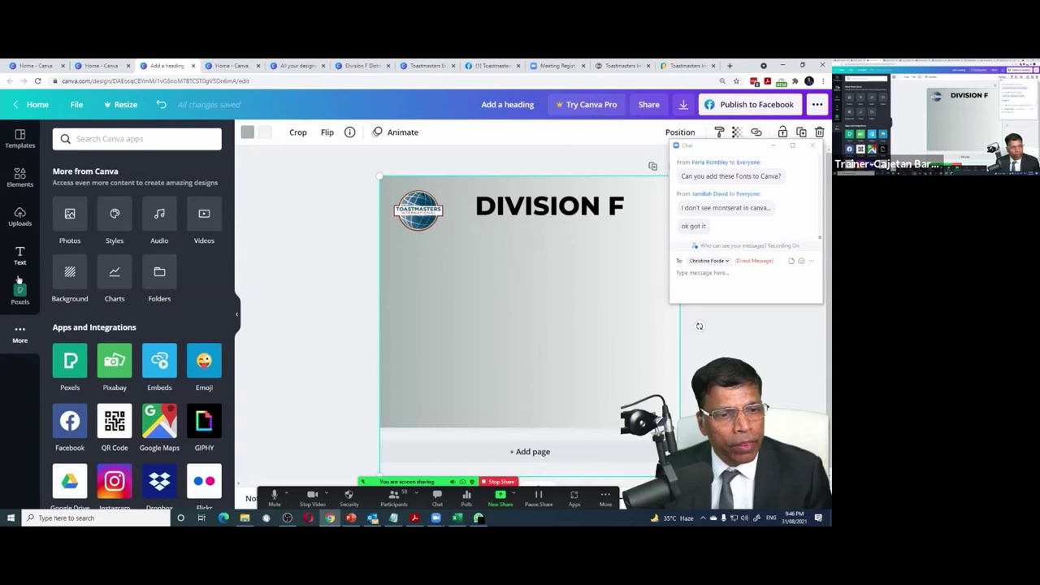
{"action": "left_click", "coordinate": [70, 214]}
{"action": "scroll", "coordinate": [89, 235], "scroll_direction": "down", "scroll_amount": 5}
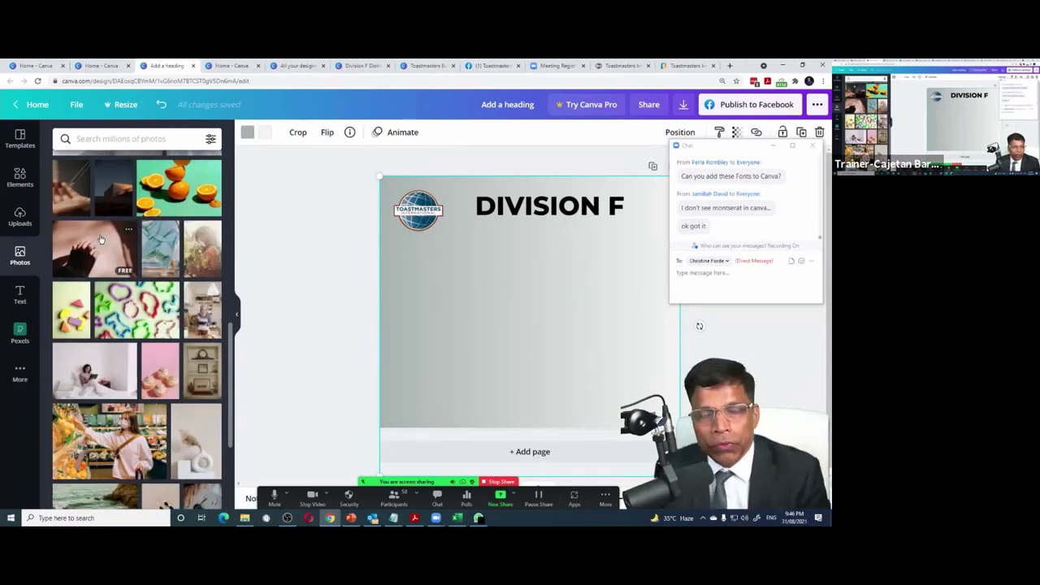
{"action": "left_click", "coordinate": [91, 140]}
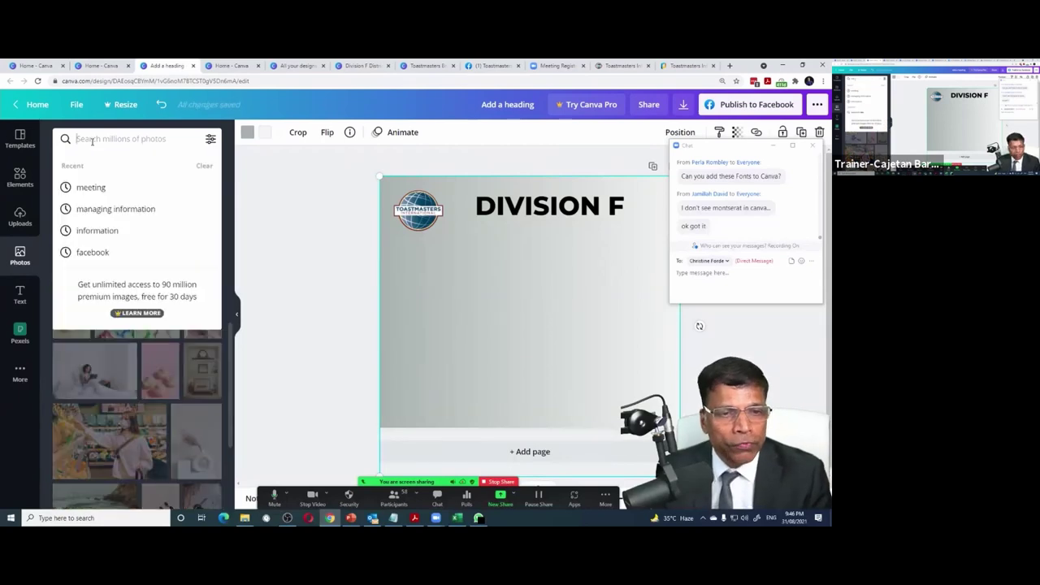
{"action": "type", "text": "meeting"}
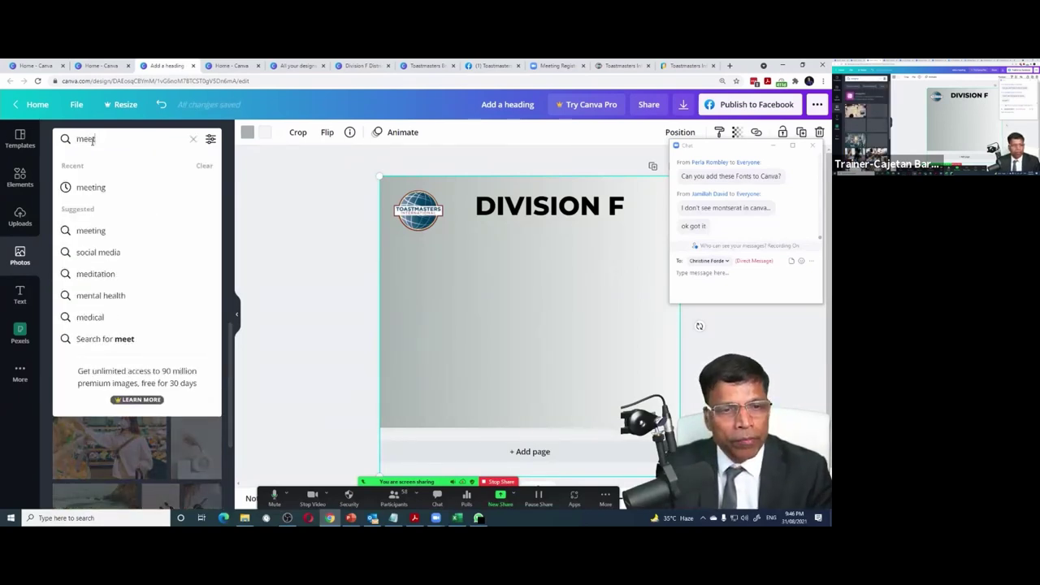
{"action": "key", "text": "Return"}
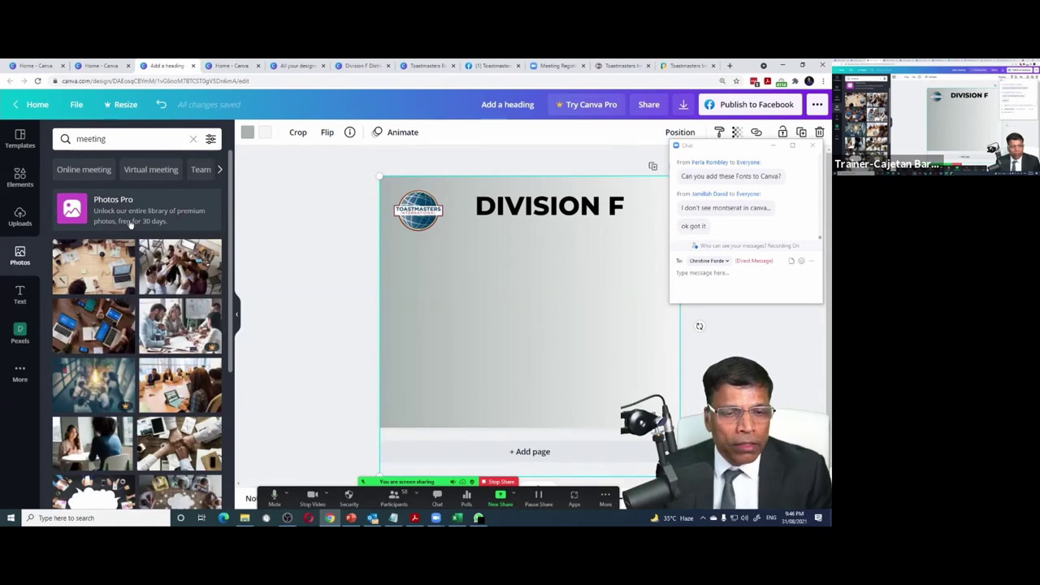
Try the overhead stock photo of a team joining hands below the logo, resized and repositioned, and remove it
{"action": "scroll", "coordinate": [182, 234], "scroll_direction": "down", "scroll_amount": 1}
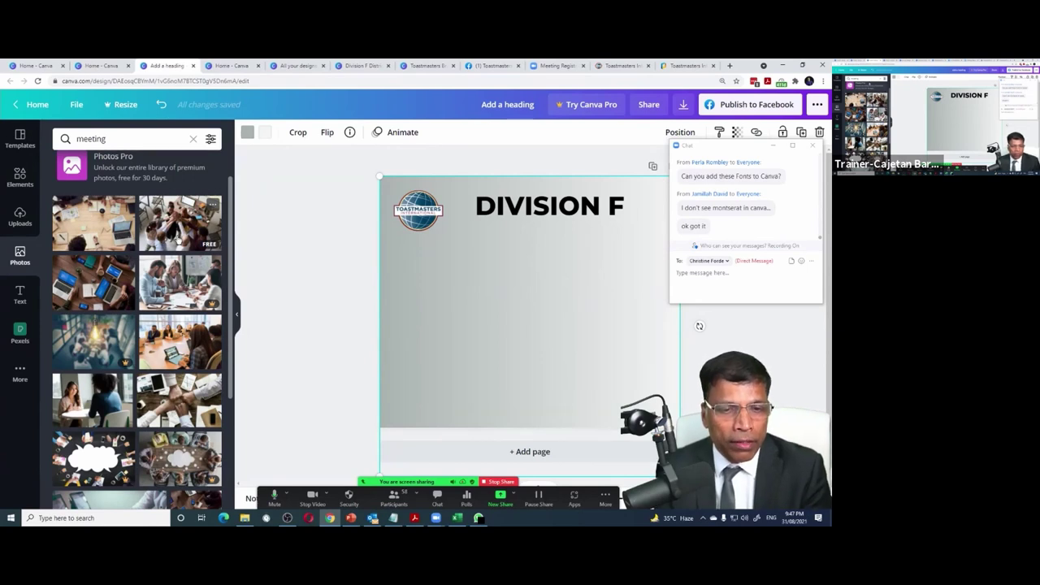
{"action": "left_click_drag", "start_coordinate": [179, 238], "coordinate": [436, 282]}
{"action": "left_click_drag", "start_coordinate": [650, 251], "coordinate": [561, 308]}
{"action": "left_click_drag", "start_coordinate": [478, 363], "coordinate": [475, 326]}
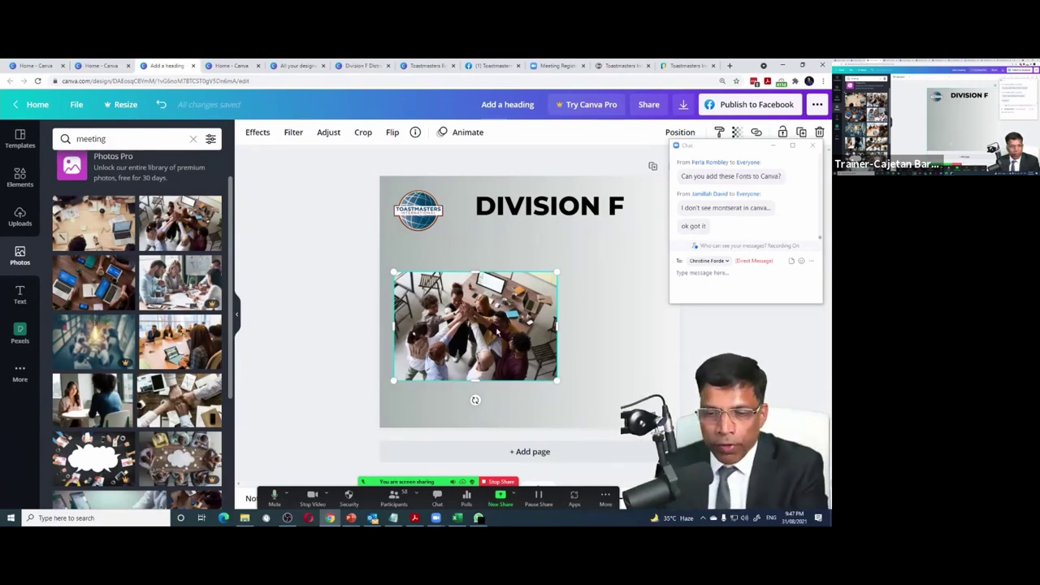
{"action": "key", "text": "Delete"}
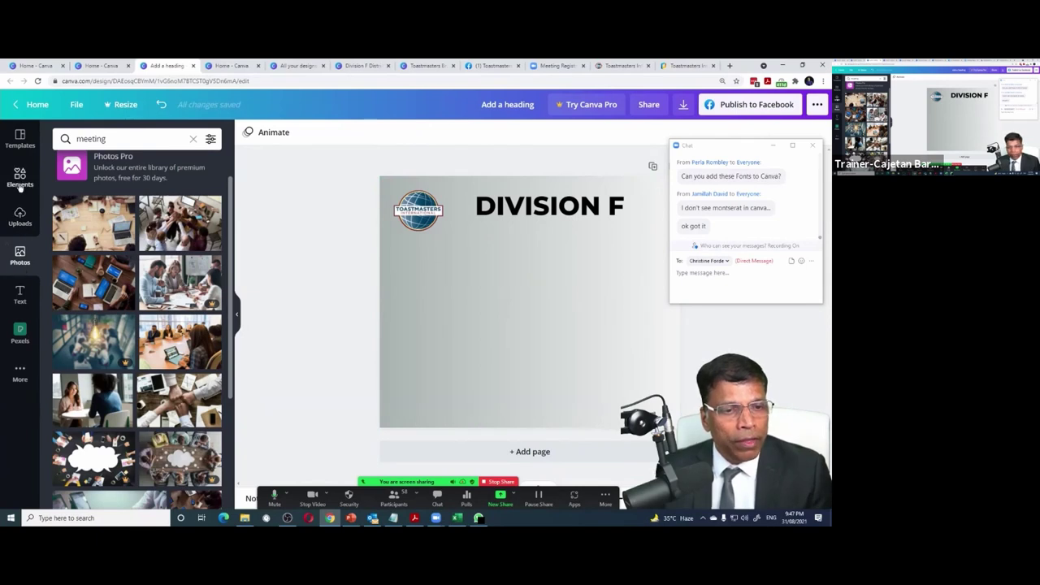
Try the uploaded group photo with yellow signs in the design, resized below the logo, and delete it
{"action": "left_click", "coordinate": [20, 216]}
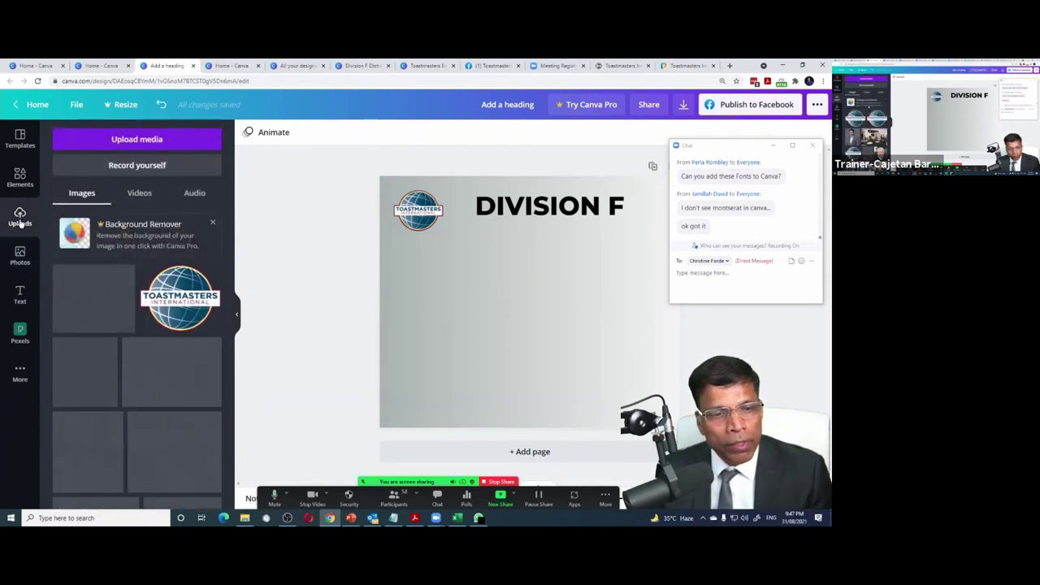
{"action": "scroll", "coordinate": [163, 317], "scroll_direction": "down", "scroll_amount": 10}
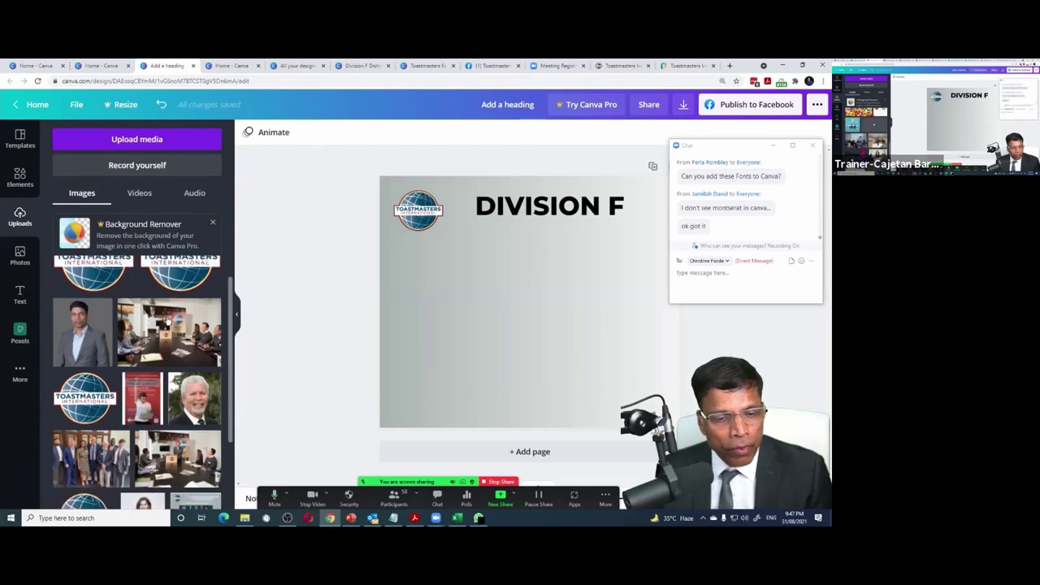
{"action": "left_click_drag", "start_coordinate": [179, 390], "coordinate": [488, 349]}
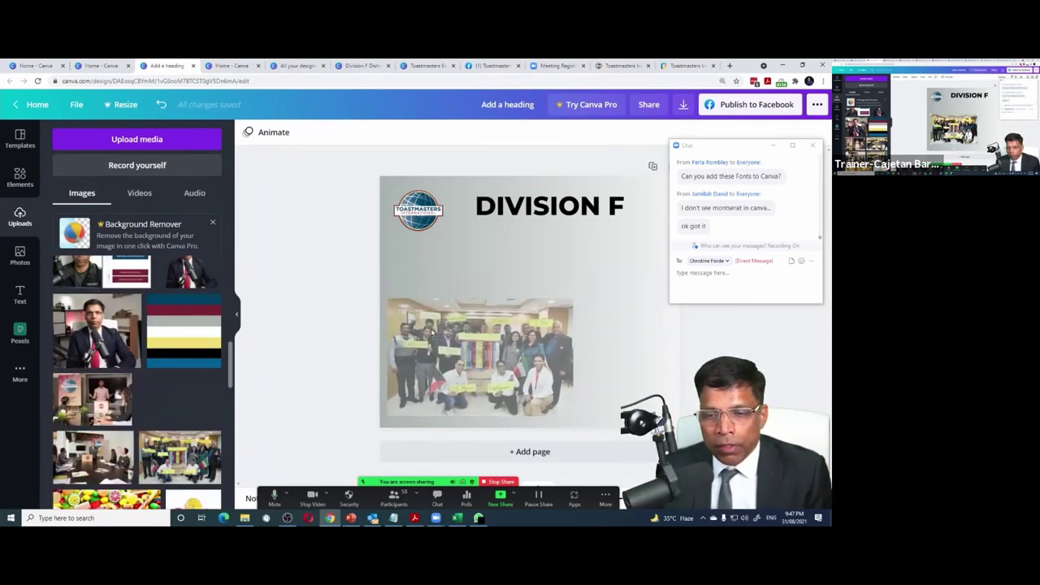
{"action": "left_click_drag", "start_coordinate": [580, 400], "coordinate": [557, 386]}
{"action": "left_click_drag", "start_coordinate": [495, 354], "coordinate": [495, 332]}
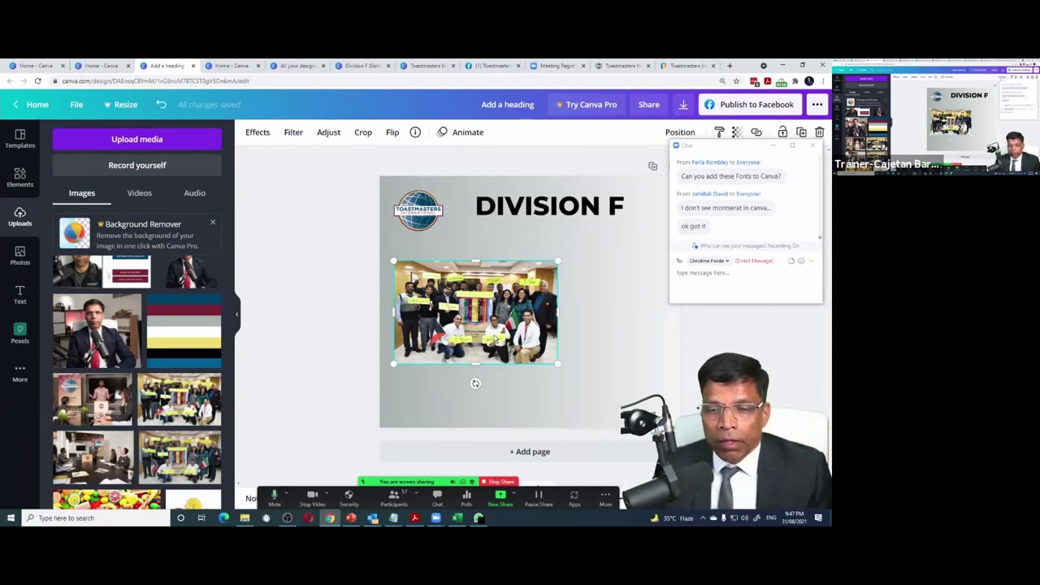
{"action": "key", "text": "Delete"}
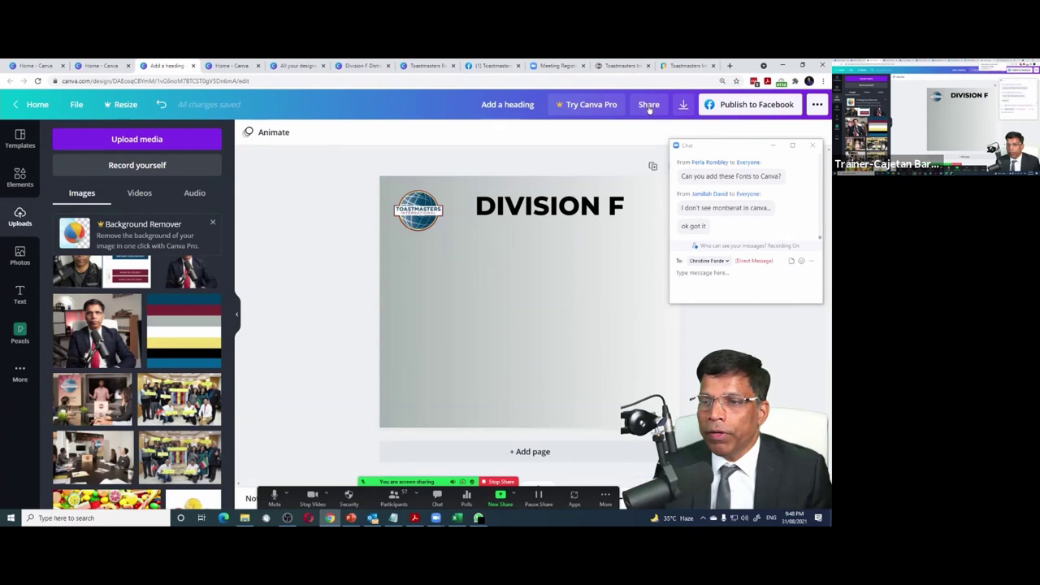
Switch to the Toastmasters photo gallery and open MEL_534.jpg from the Branded Photo Collection - December 2018
{"action": "left_click", "coordinate": [630, 66]}
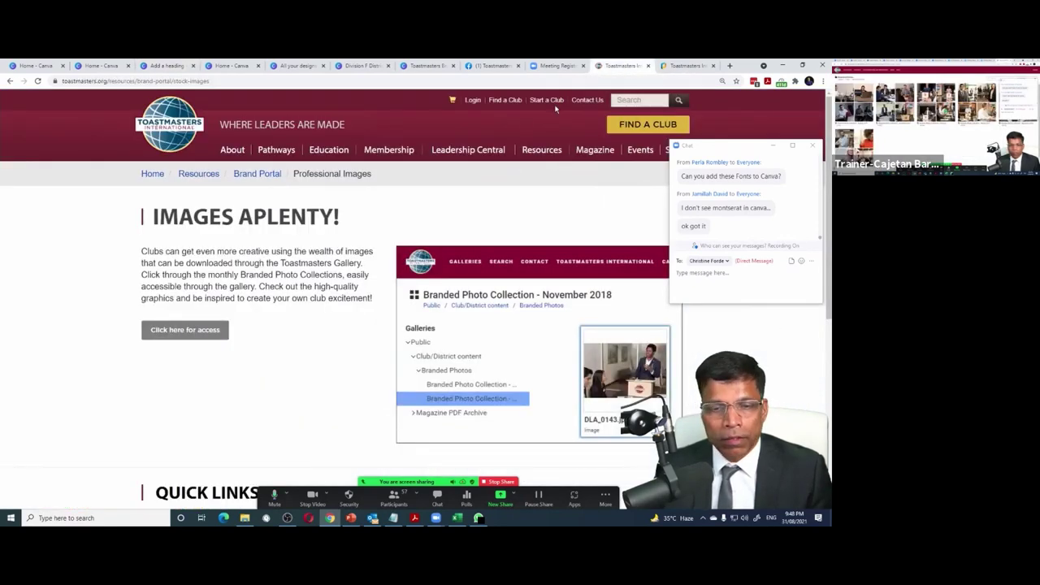
{"action": "key", "text": "ctrl+Tab"}
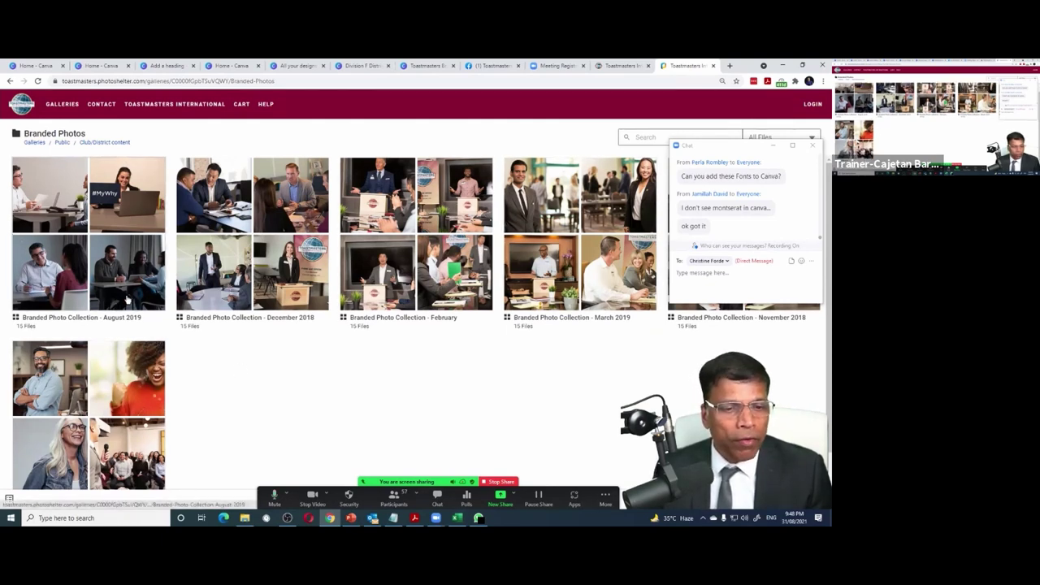
{"action": "scroll", "coordinate": [158, 304], "scroll_direction": "down", "scroll_amount": 1}
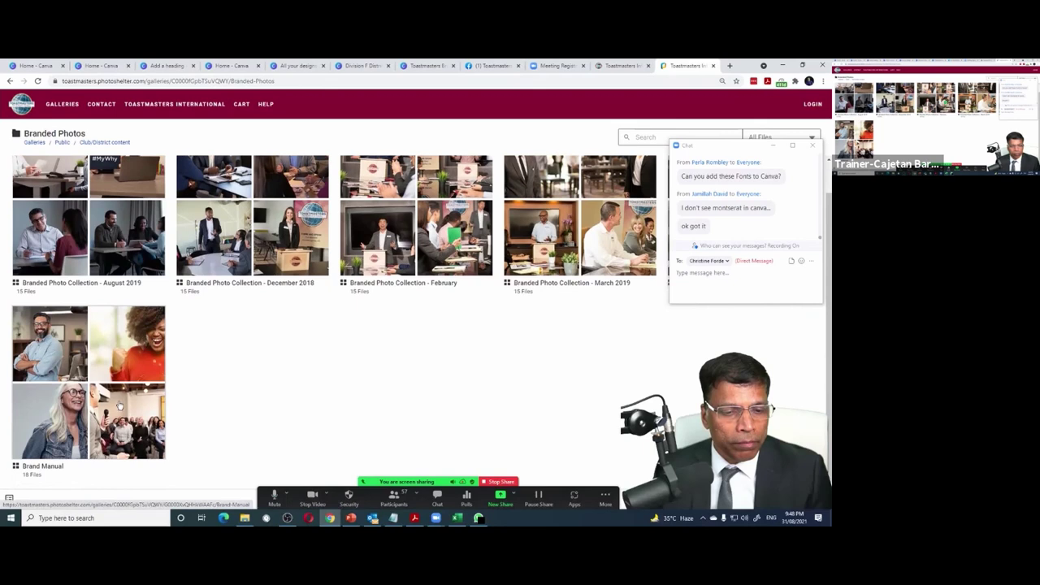
{"action": "left_click", "coordinate": [183, 262]}
{"action": "left_click", "coordinate": [131, 323]}
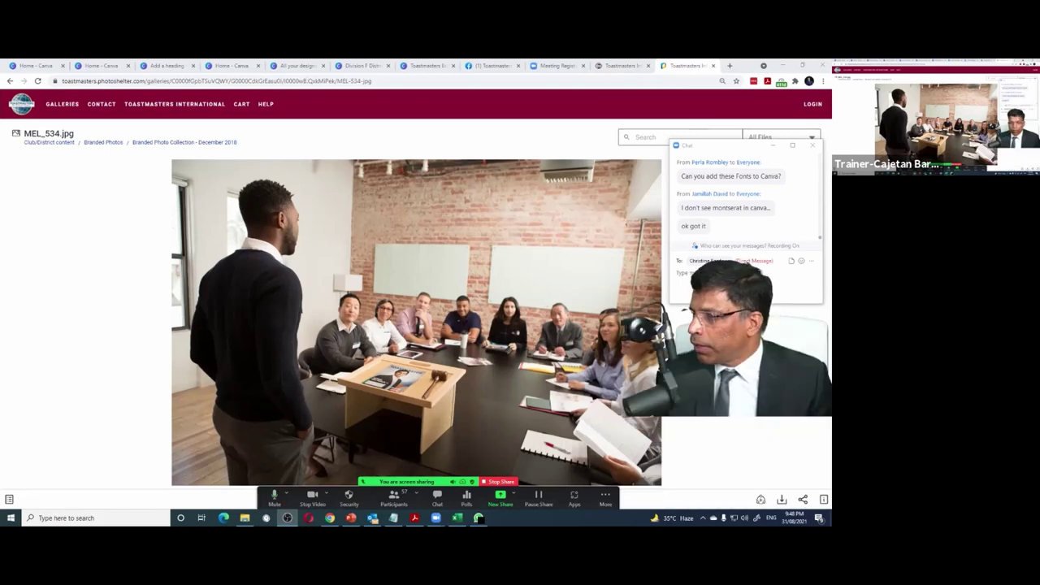
{"action": "left_click", "coordinate": [421, 244]}
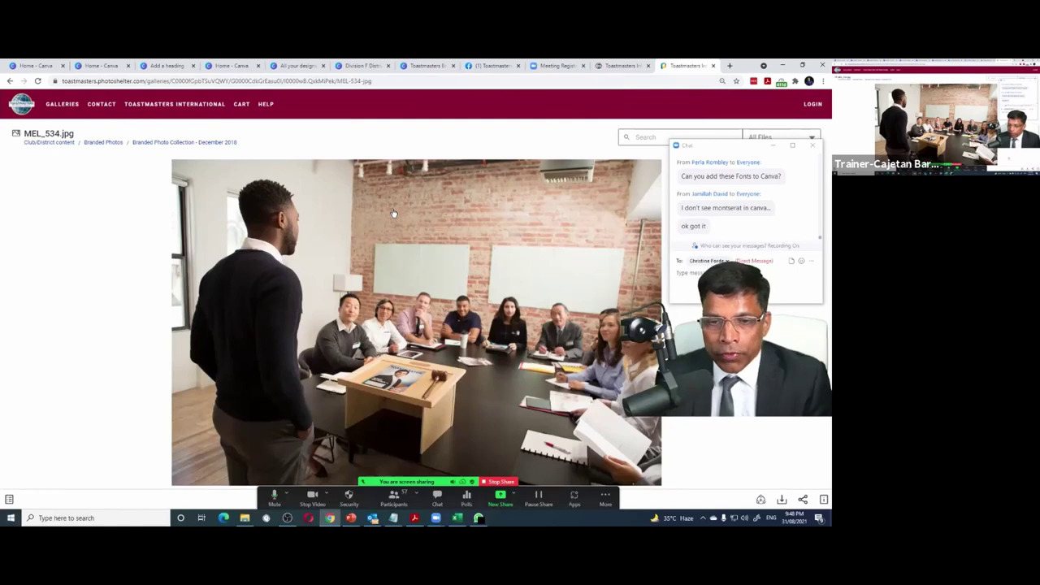
Download MEL_534.jpg in the JPEG - medium (1200 px) format
{"action": "left_click", "coordinate": [781, 500]}
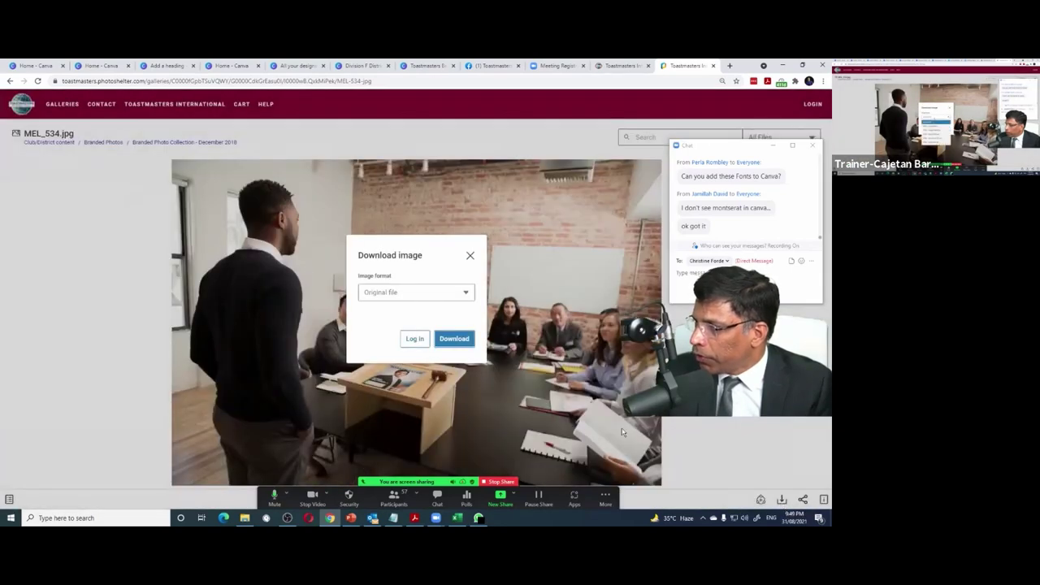
{"action": "left_click", "coordinate": [406, 294]}
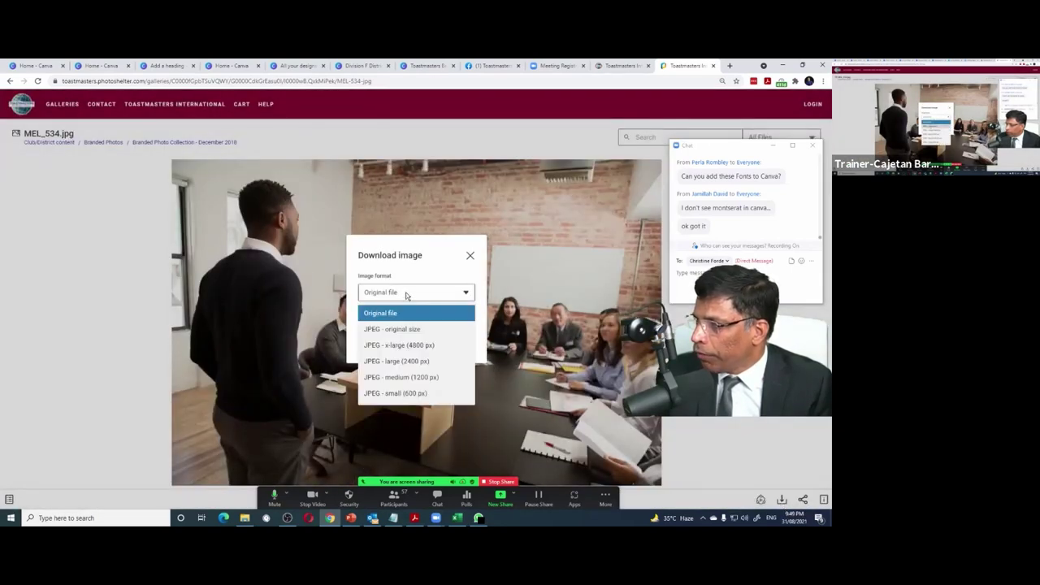
{"action": "left_click", "coordinate": [386, 379]}
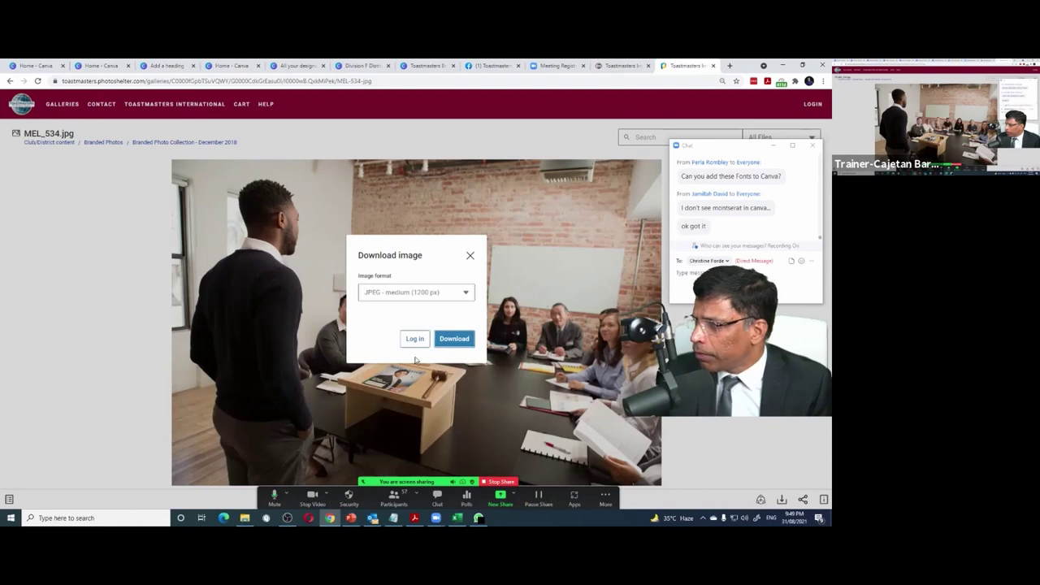
{"action": "left_click", "coordinate": [460, 346]}
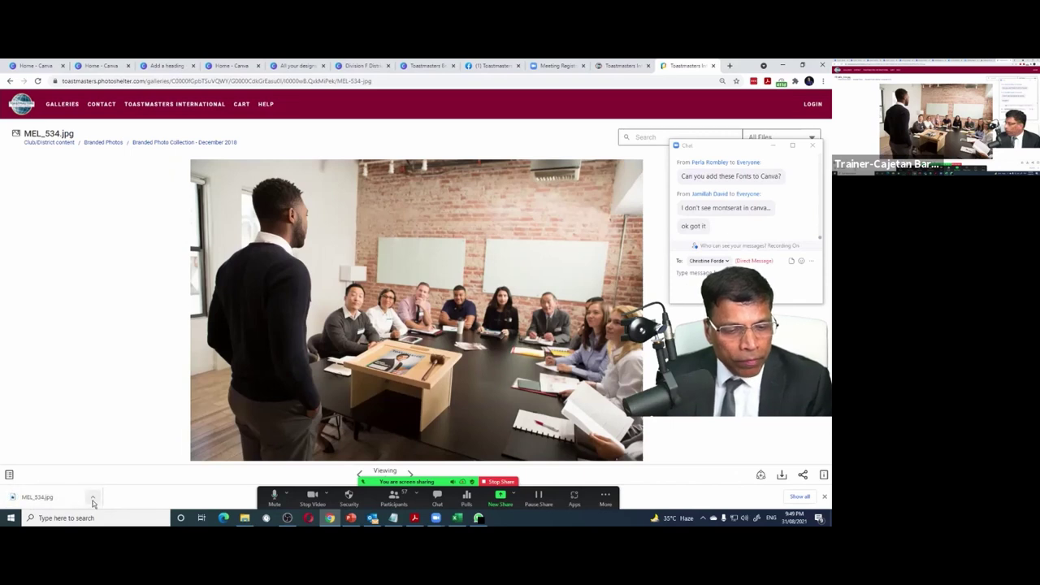
{"action": "left_click", "coordinate": [287, 518]}
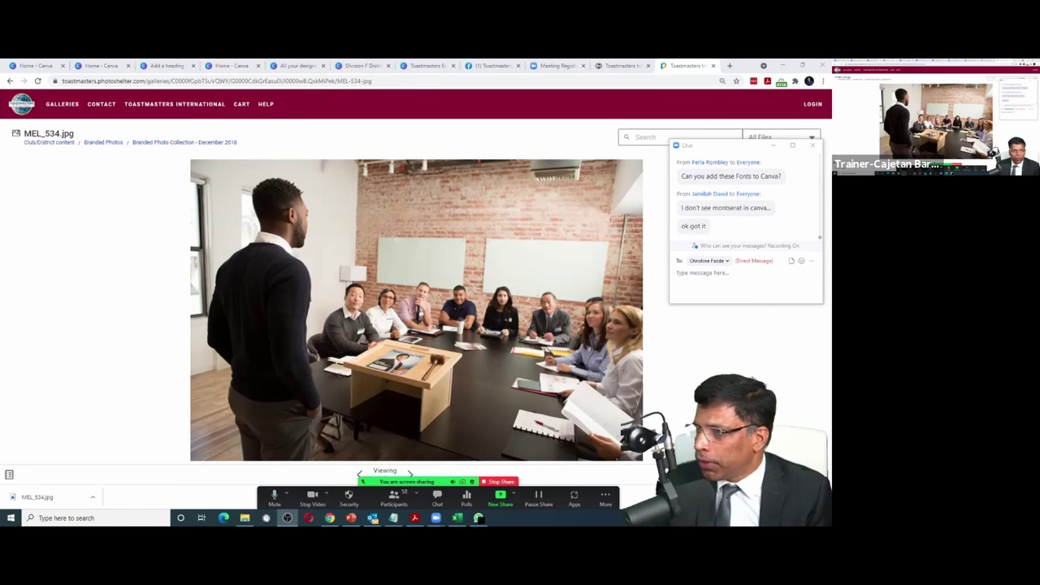
Return to the Canva Facebook post design and upload MEL_534.jpg from the device's Downloads folder
{"action": "left_click", "coordinate": [121, 66]}
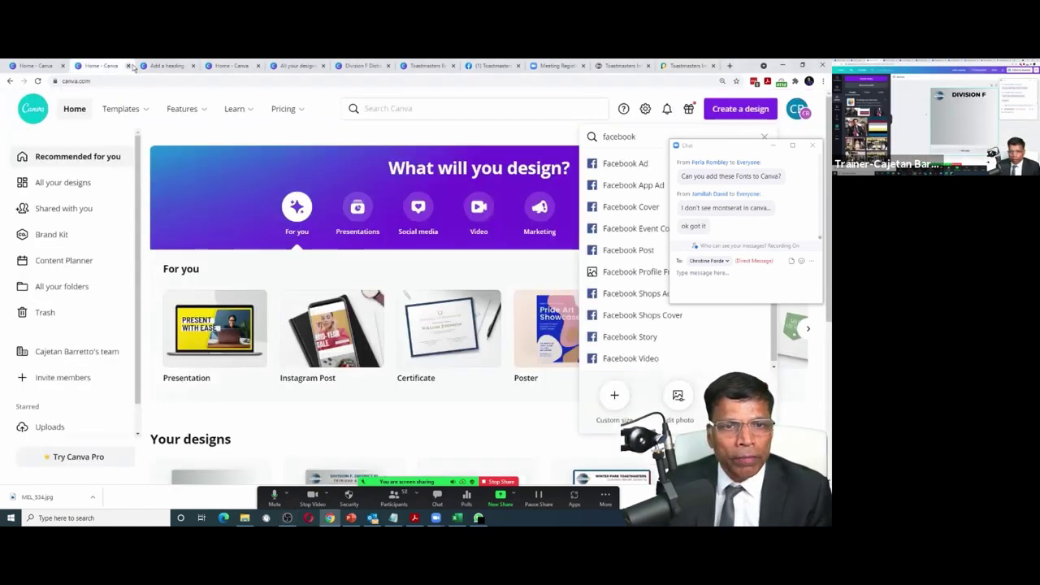
{"action": "left_click", "coordinate": [148, 66]}
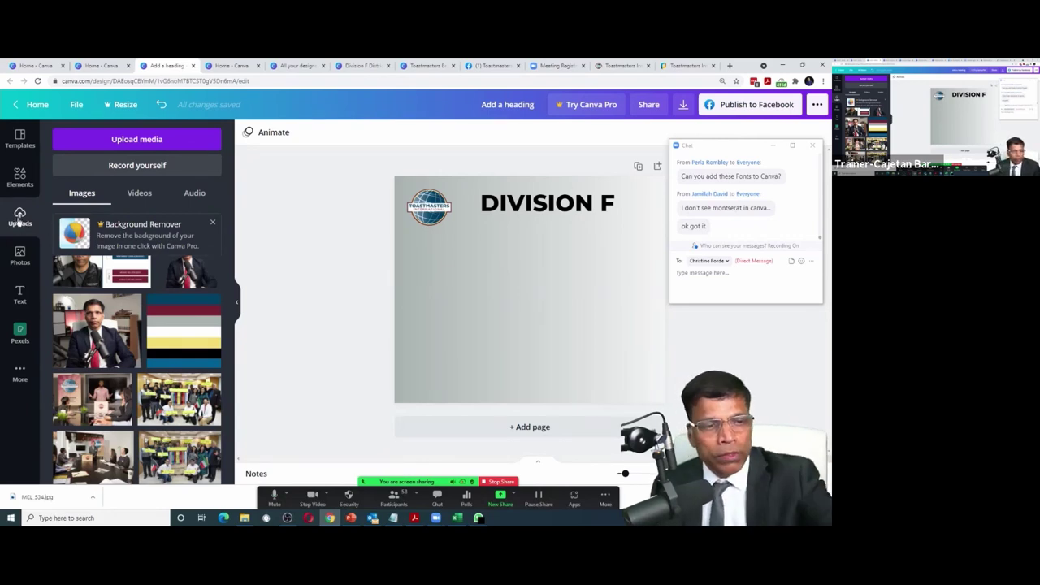
{"action": "left_click", "coordinate": [139, 140]}
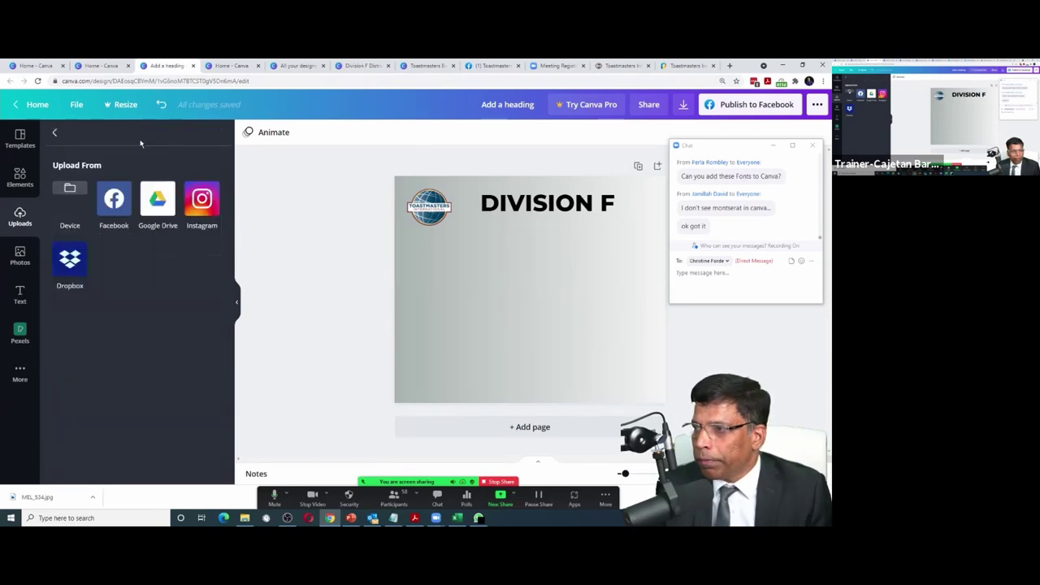
{"action": "left_click", "coordinate": [77, 189]}
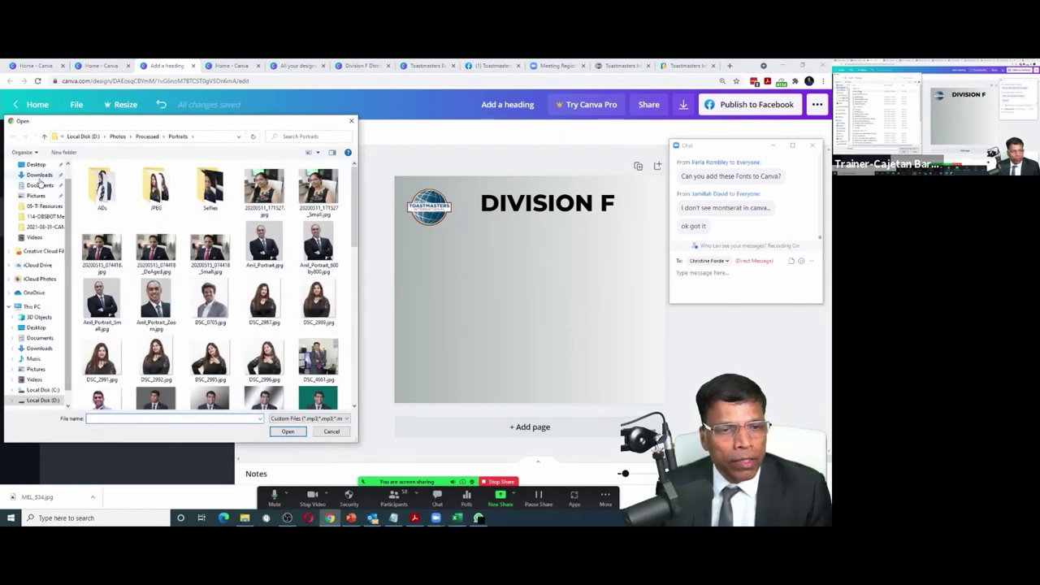
{"action": "left_click", "coordinate": [39, 176]}
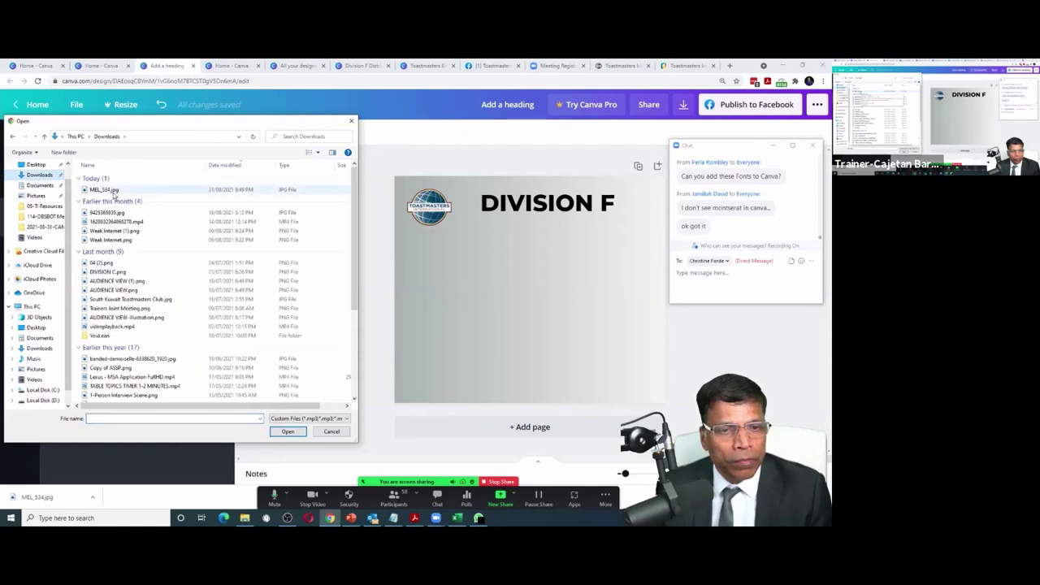
{"action": "double_click", "coordinate": [112, 191]}
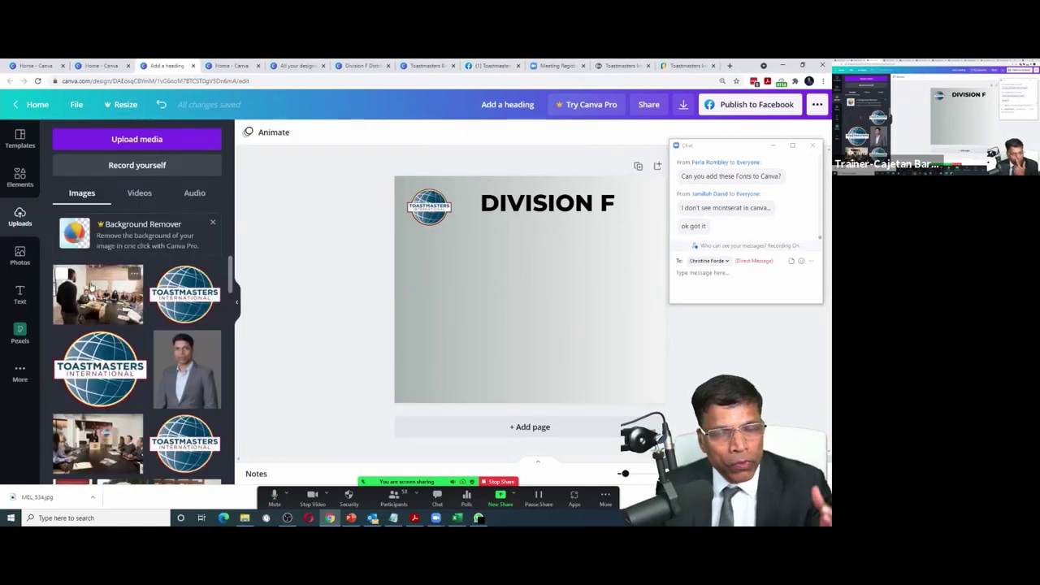
Place the uploaded meeting photo on the page, shrink it to about half the page width and position it below the logo
{"action": "left_click_drag", "start_coordinate": [91, 292], "coordinate": [451, 297]}
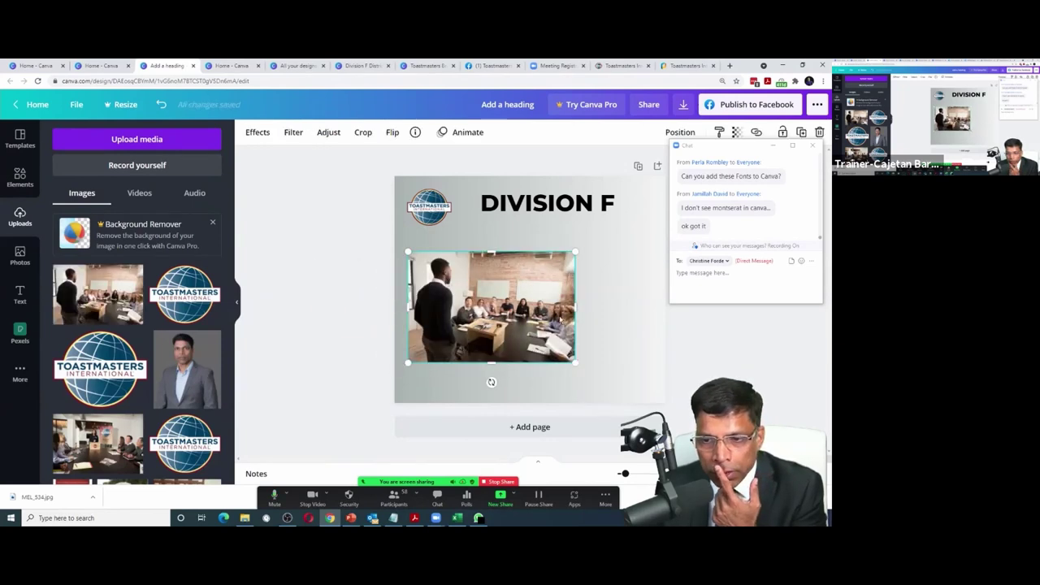
{"action": "left_click_drag", "start_coordinate": [575, 362], "coordinate": [543, 342]}
{"action": "left_click_drag", "start_coordinate": [485, 306], "coordinate": [486, 299]}
{"action": "left_click", "coordinate": [579, 298]}
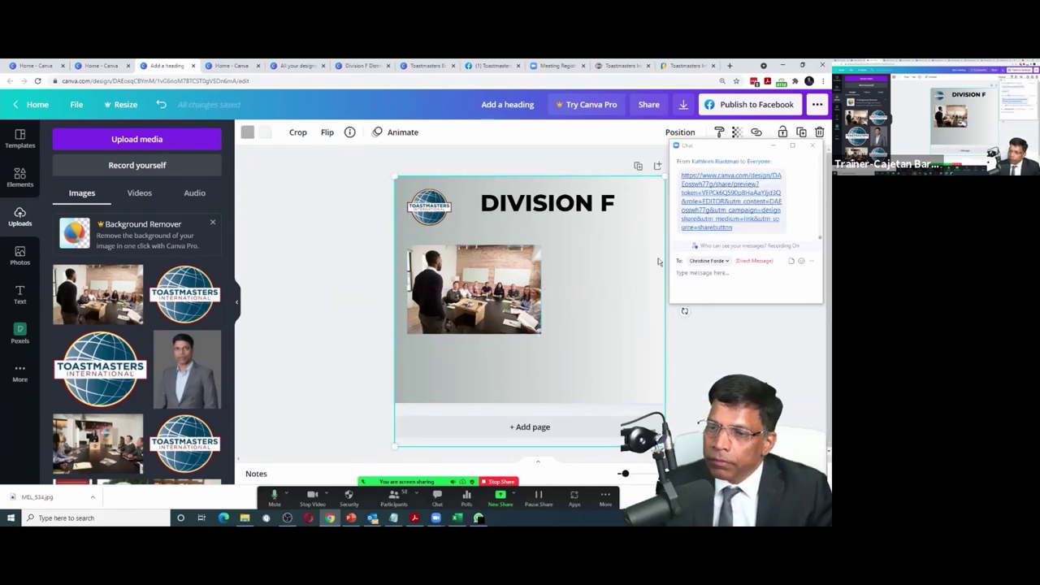
{"action": "left_click", "coordinate": [299, 307]}
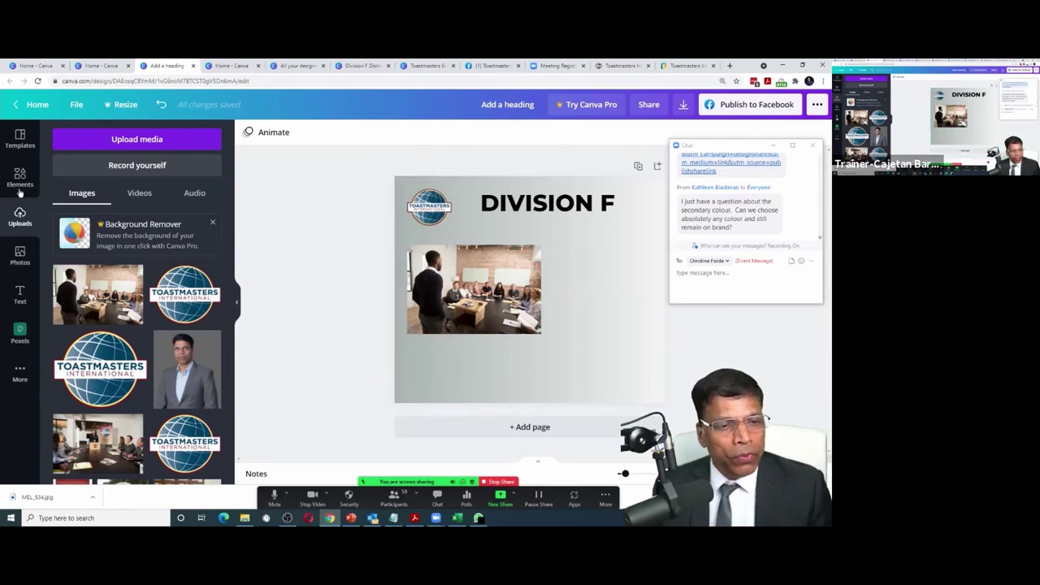
Add a subheading beside the meeting photo and set its font to Source Sans Pro
{"action": "left_click", "coordinate": [20, 299]}
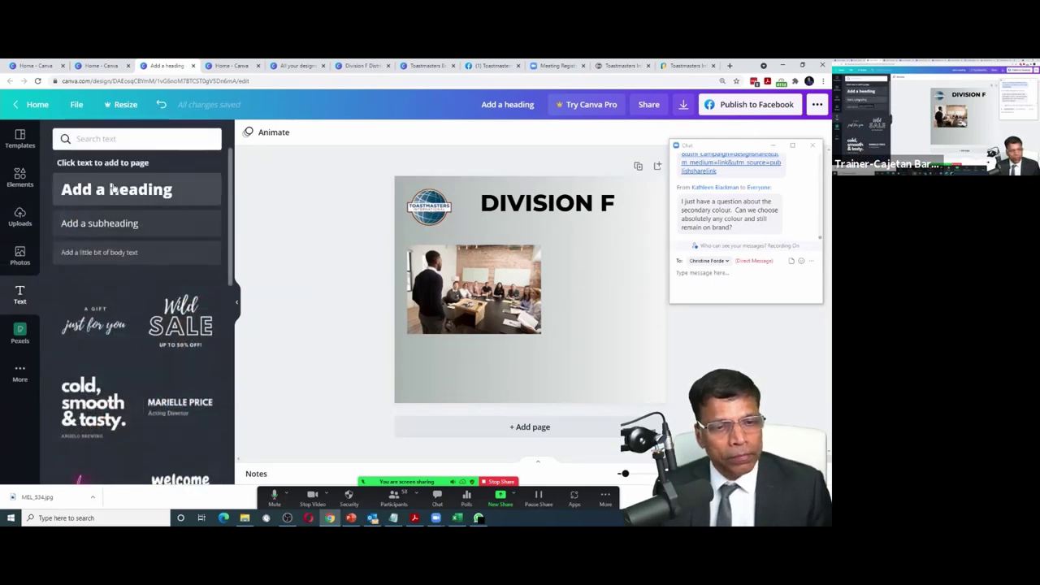
{"action": "left_click_drag", "start_coordinate": [116, 221], "coordinate": [621, 317]}
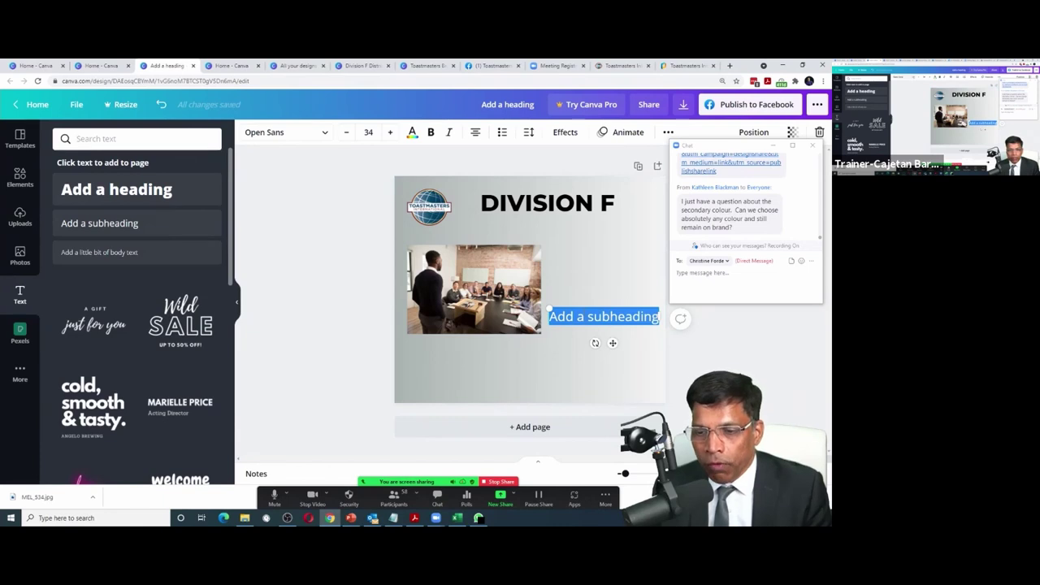
{"action": "left_click", "coordinate": [326, 133]}
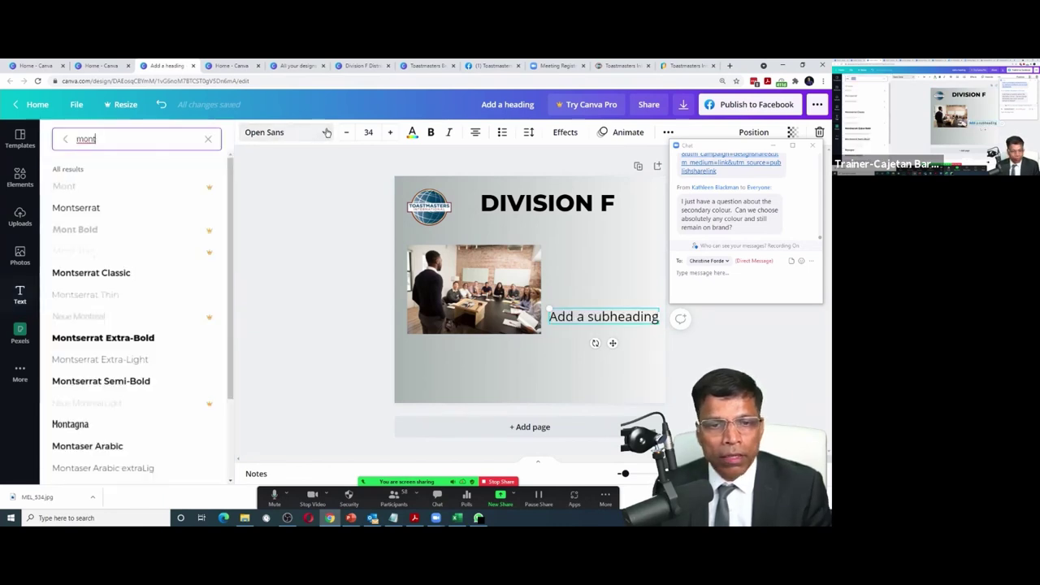
{"action": "left_click", "coordinate": [61, 139]}
{"action": "type", "text": "source"}
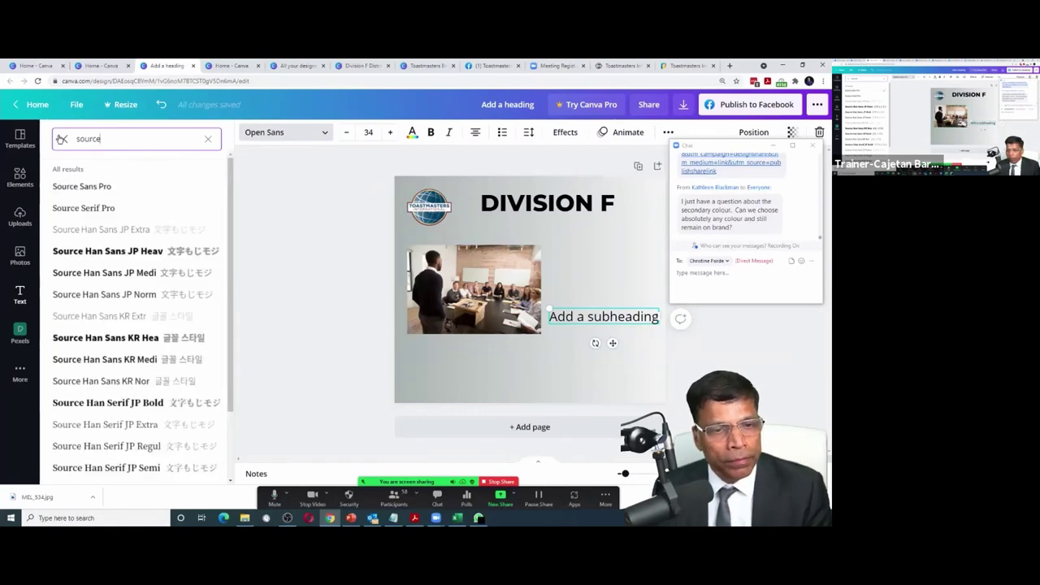
{"action": "left_click", "coordinate": [82, 186]}
Move the subheading below the meeting photo and replace its text with "CANVA WORKSHOP"
{"action": "left_click_drag", "start_coordinate": [588, 307], "coordinate": [599, 366]}
{"action": "left_click_drag", "start_coordinate": [493, 367], "coordinate": [596, 365]}
{"action": "type", "text": "CANVA WORKSHOP"}
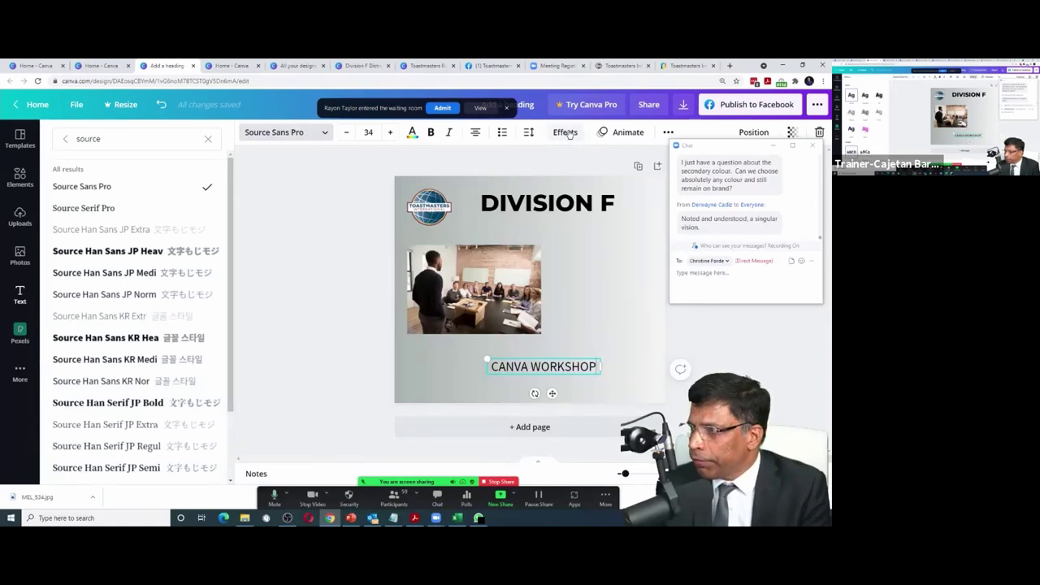
Apply the Curve shape effect to "CANVA WORKSHOP" with a curve value of 19 and move the text beside the meeting photo
{"action": "left_click", "coordinate": [566, 132]}
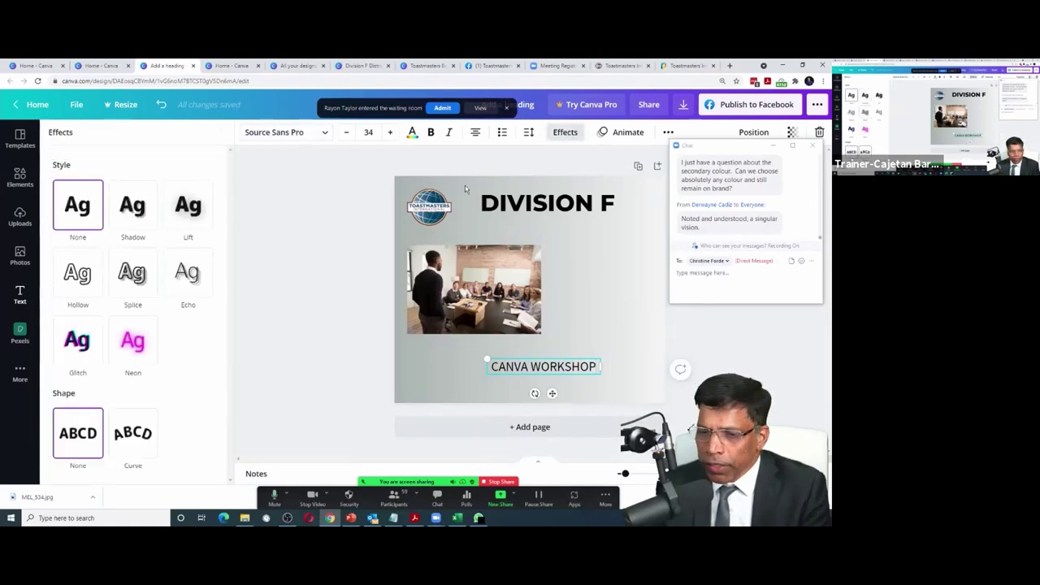
{"action": "left_click", "coordinate": [136, 439]}
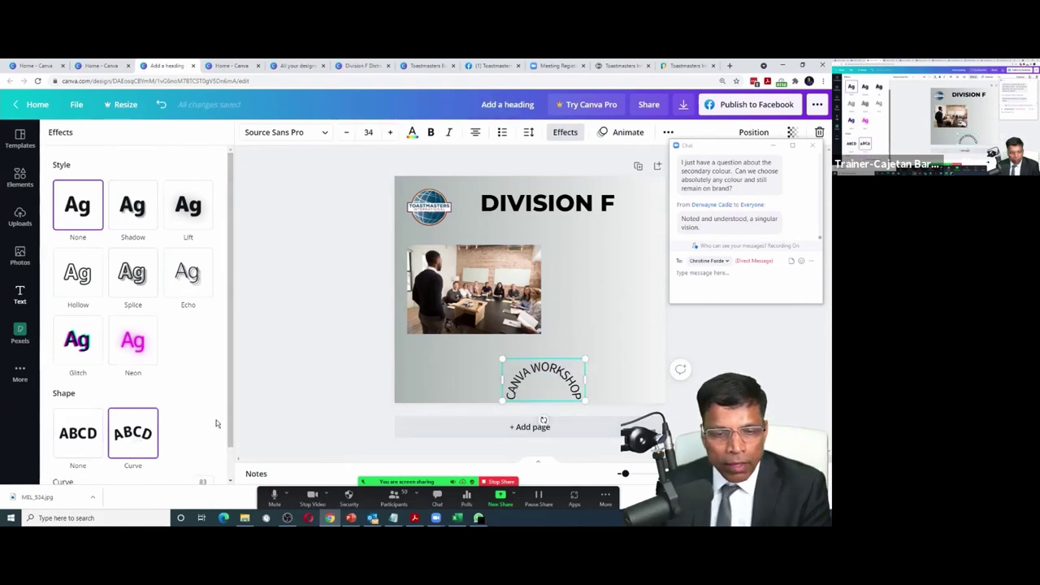
{"action": "scroll", "coordinate": [216, 424], "scroll_direction": "down", "scroll_amount": 2}
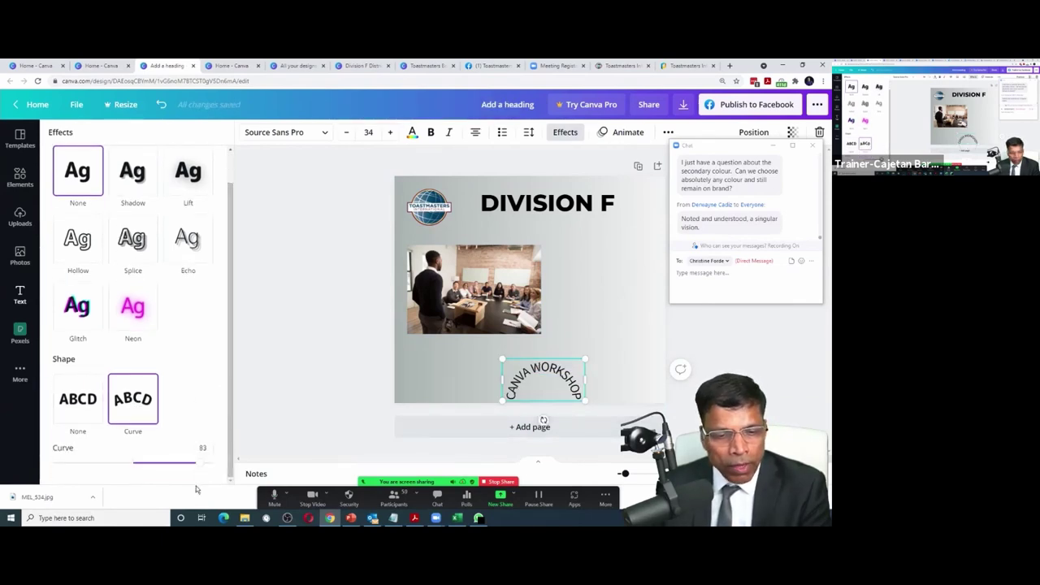
{"action": "left_click_drag", "start_coordinate": [200, 466], "coordinate": [148, 462]}
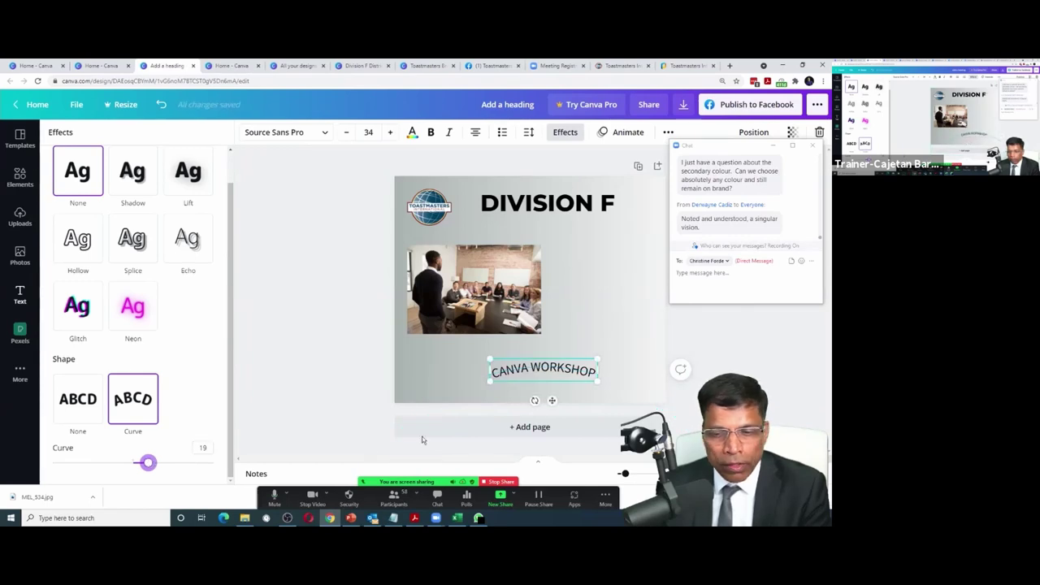
{"action": "left_click_drag", "start_coordinate": [569, 372], "coordinate": [624, 266]}
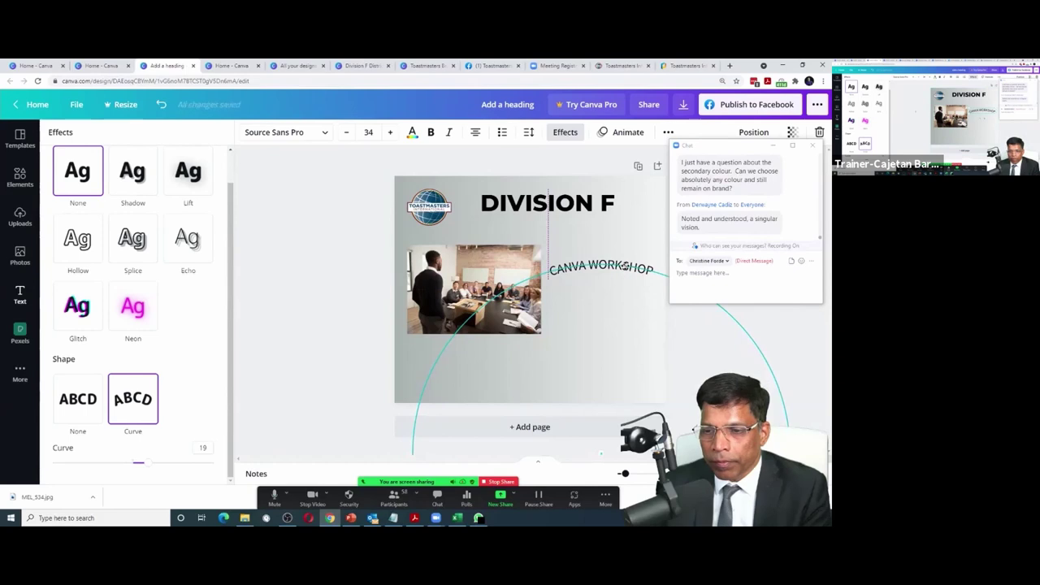
Try the dark blue from the saved colors and the logo's pale yellow as text color for the "DIVISION F" heading
{"action": "left_click_drag", "start_coordinate": [563, 202], "coordinate": [561, 203]}
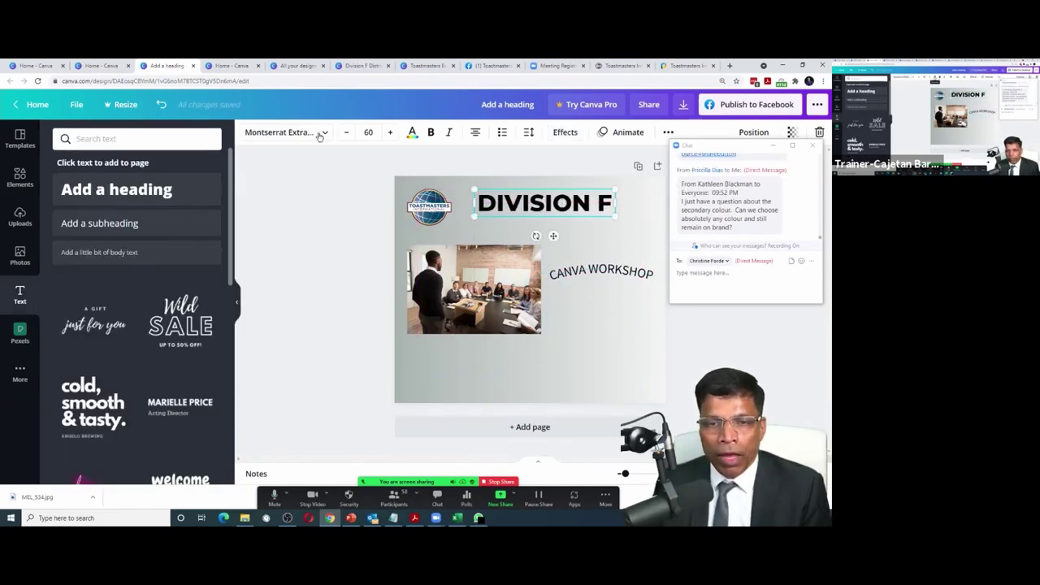
{"action": "left_click", "coordinate": [412, 133]}
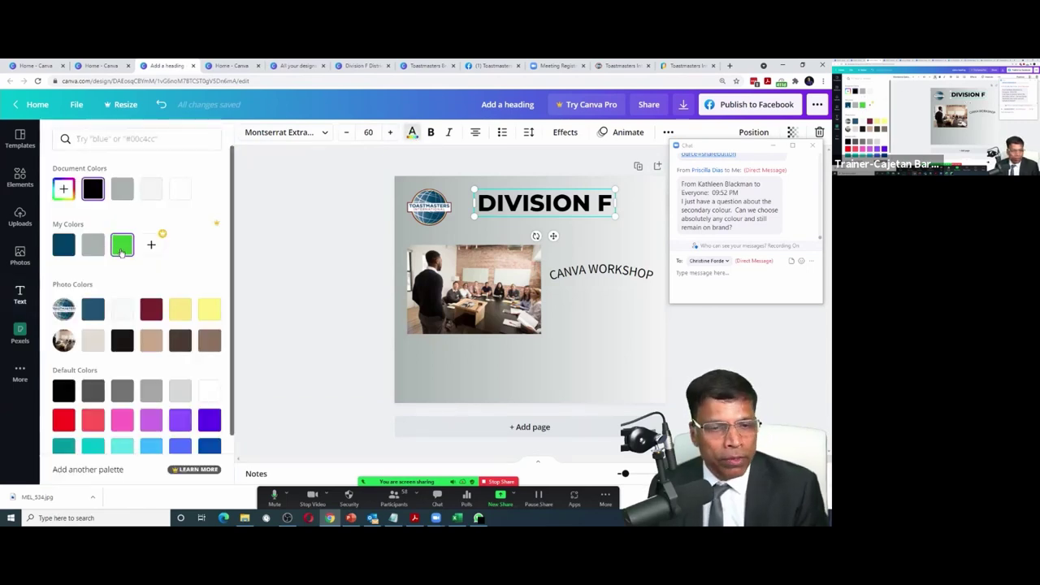
{"action": "left_click", "coordinate": [64, 245]}
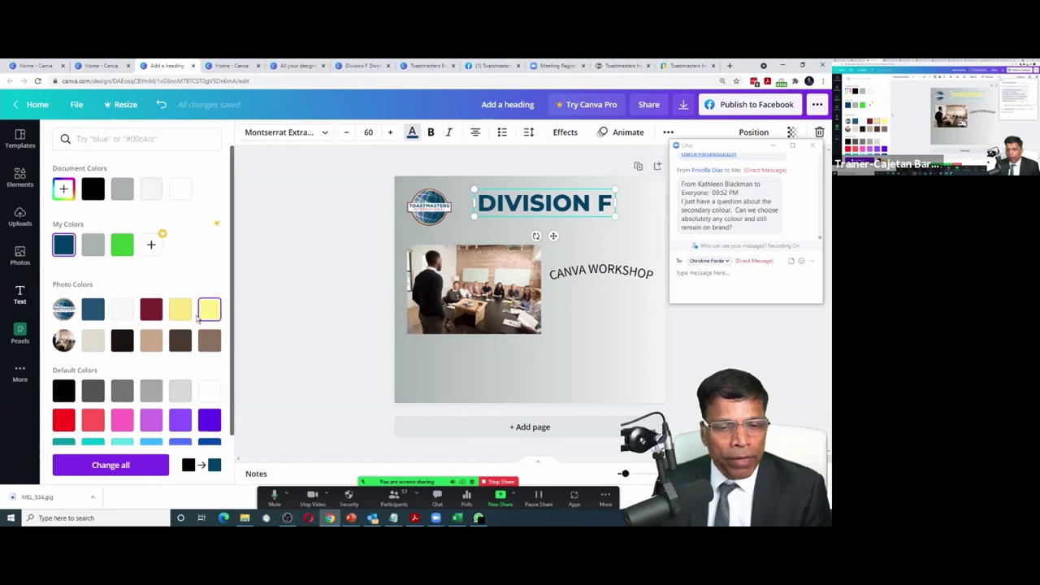
{"action": "left_click", "coordinate": [181, 315]}
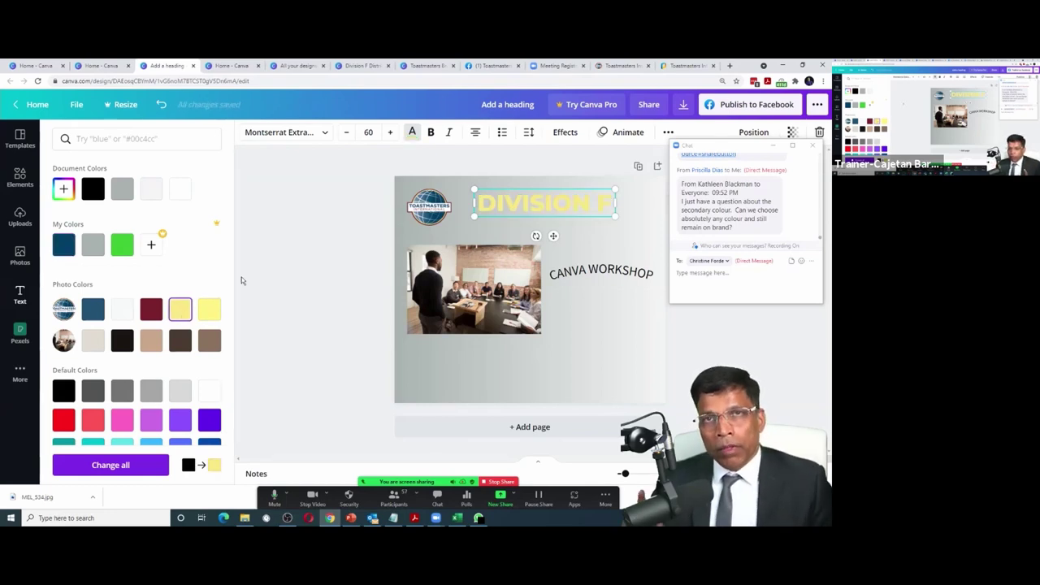
Enlarge the "DIVISION F" heading to about size 70.4 and position it beside the Toastmasters logo
{"action": "left_click_drag", "start_coordinate": [545, 205], "coordinate": [548, 205]}
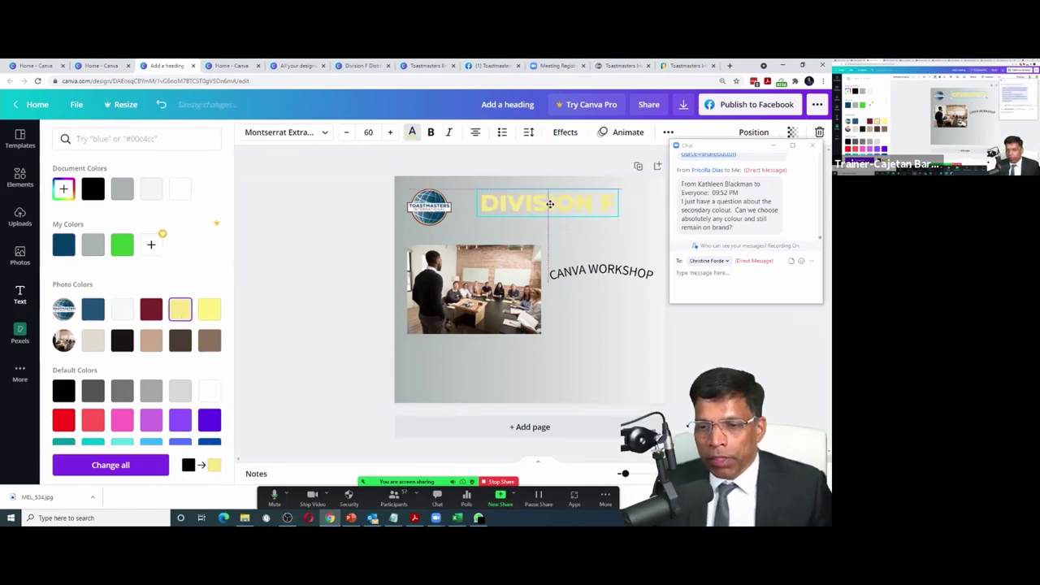
{"action": "left_click_drag", "start_coordinate": [617, 213], "coordinate": [642, 221]}
{"action": "left_click_drag", "start_coordinate": [578, 210], "coordinate": [567, 210]}
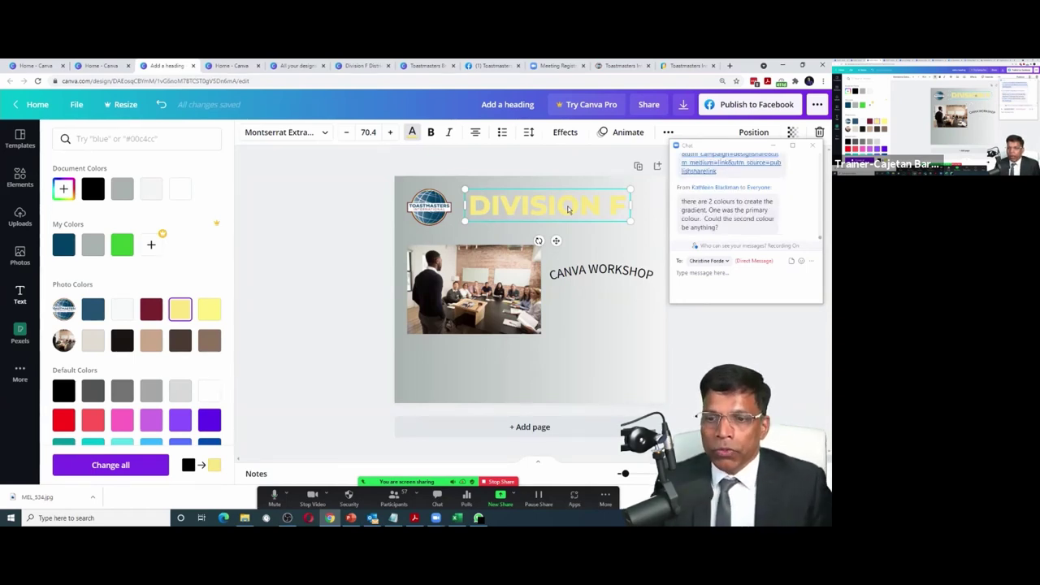
{"action": "left_click_drag", "start_coordinate": [568, 210], "coordinate": [578, 210]}
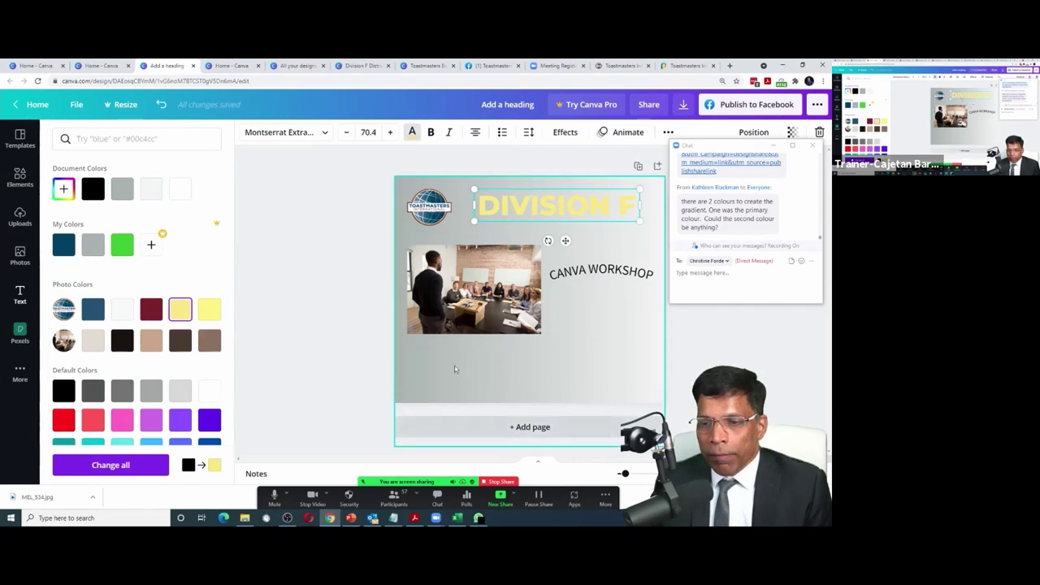
Try blue, black, gray and yellow on the "DIVISION F" heading and settle on white as its text color
{"action": "left_click", "coordinate": [411, 133]}
{"action": "left_click", "coordinate": [411, 133]}
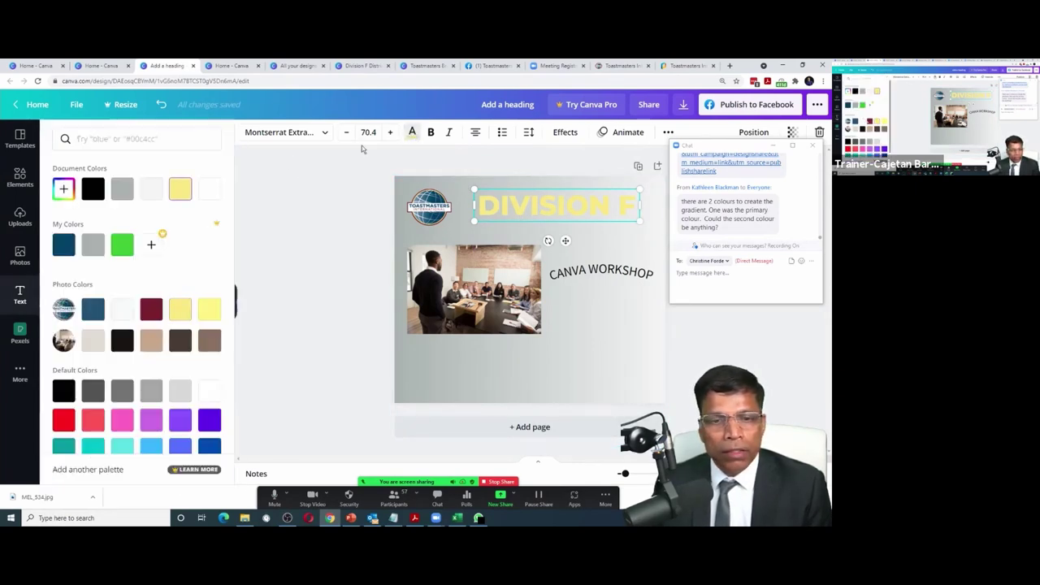
{"action": "left_click", "coordinate": [92, 309]}
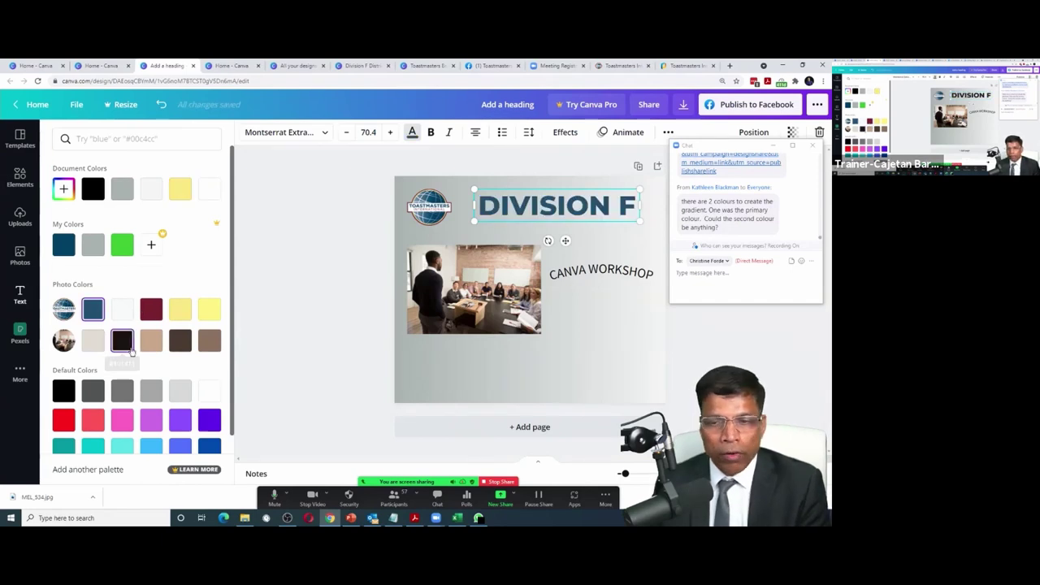
{"action": "left_click", "coordinate": [122, 340]}
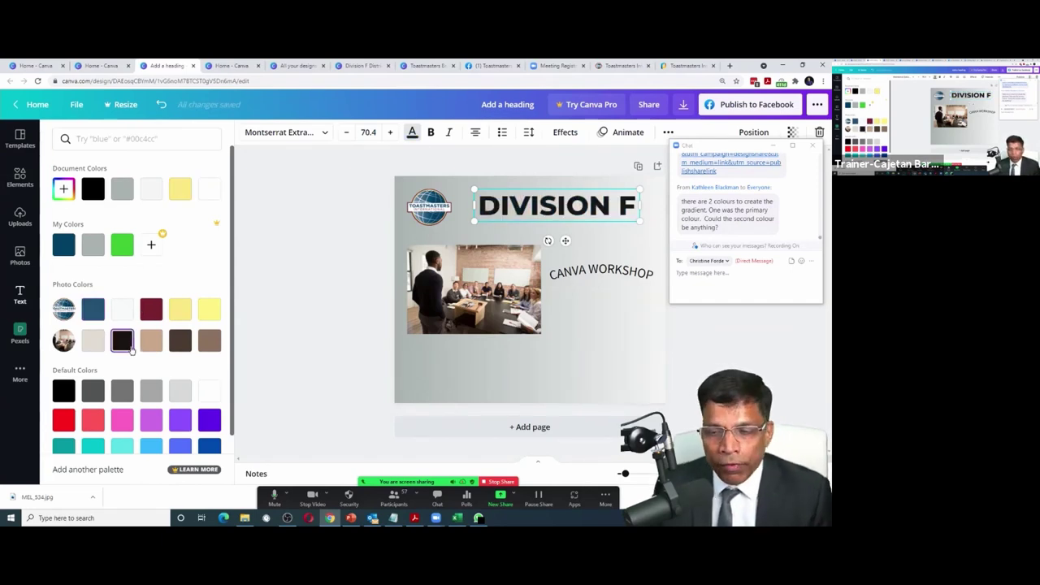
{"action": "left_click", "coordinate": [127, 187]}
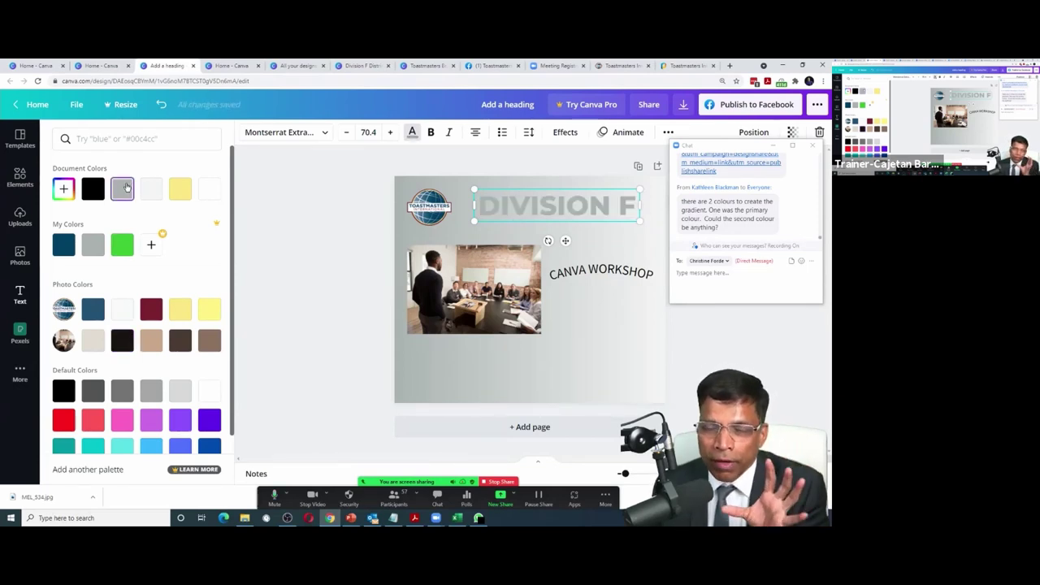
{"action": "left_click", "coordinate": [183, 313]}
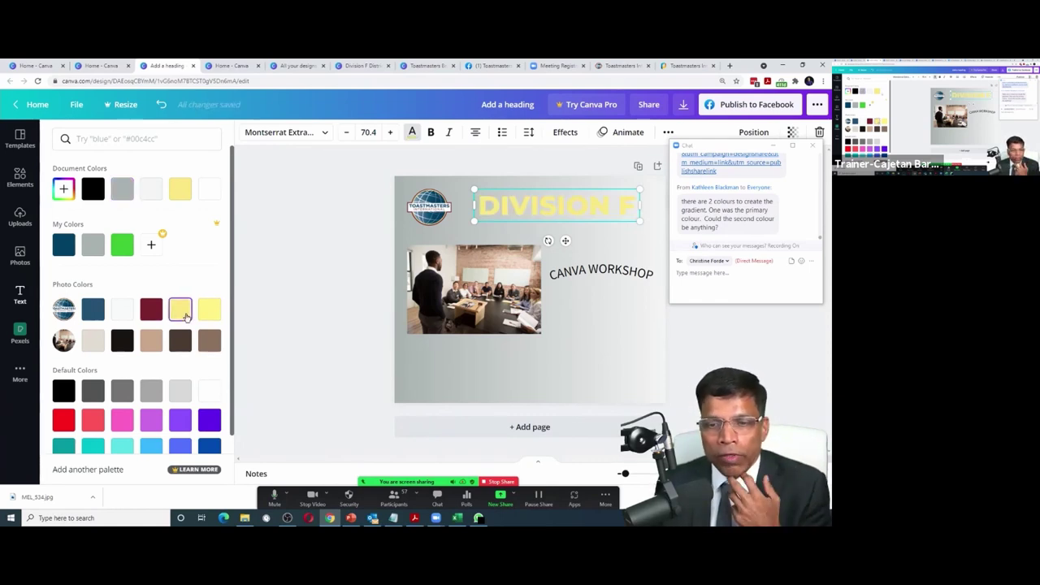
{"action": "left_click", "coordinate": [205, 193]}
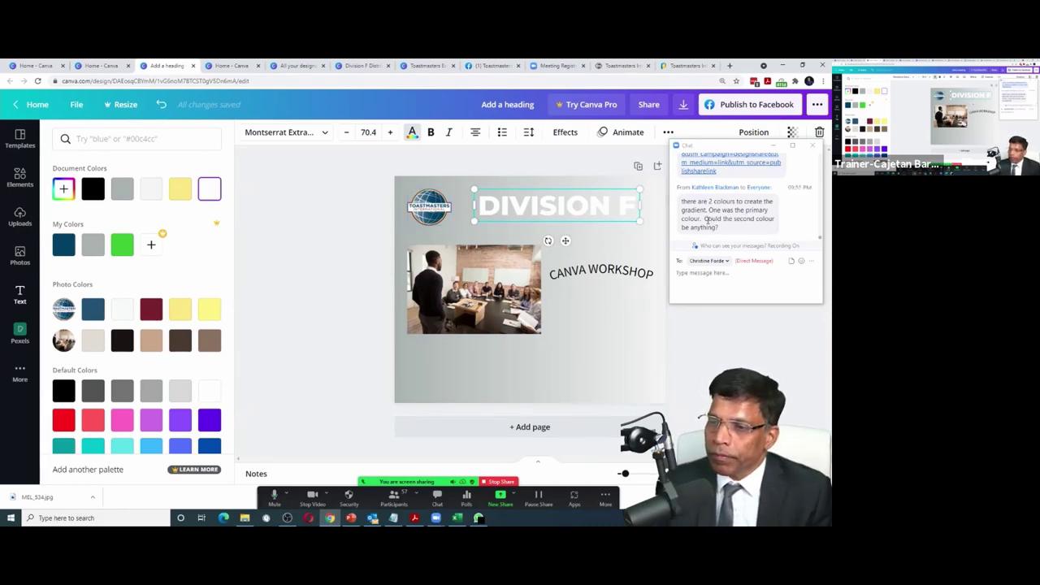
Review the gradient color codes in the Toastmasters Branding Guidelines design and return to the Facebook post
{"action": "left_click", "coordinate": [424, 65]}
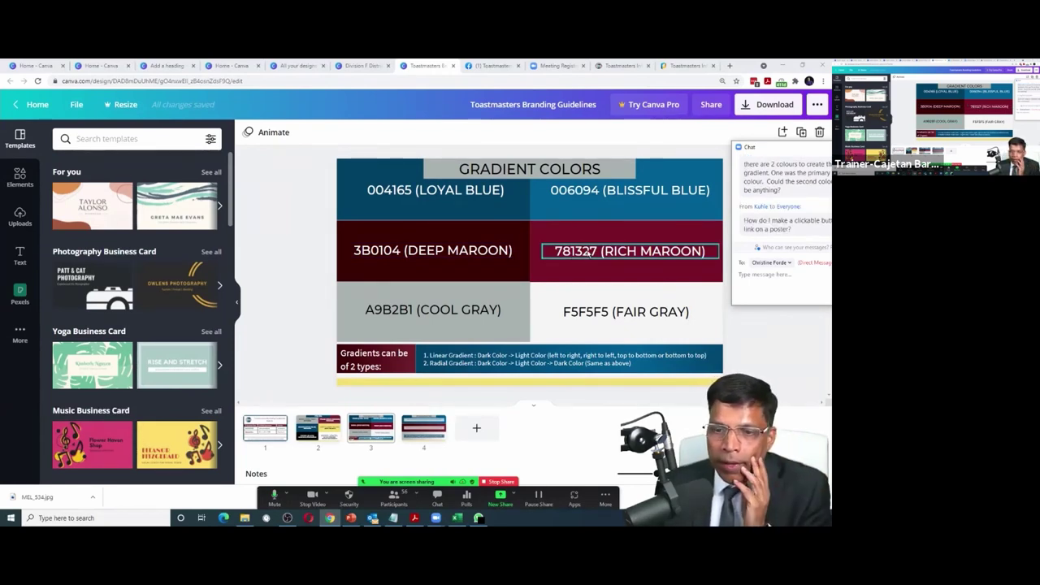
{"action": "left_click", "coordinate": [409, 311]}
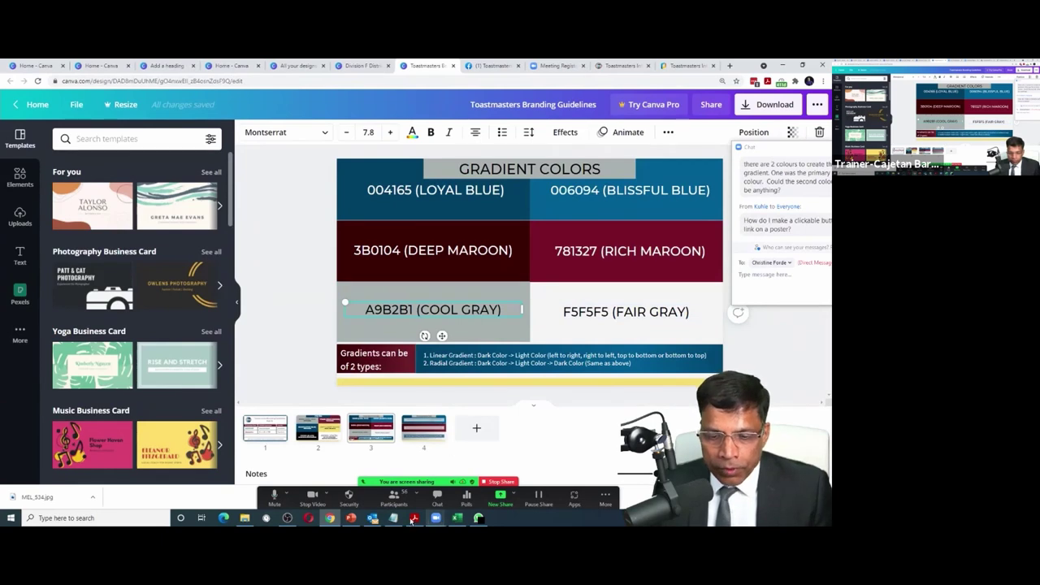
{"action": "key", "text": "ctrl+3"}
Set the first color of the post's gradient background to 004165
{"action": "left_click", "coordinate": [410, 238]}
{"action": "left_click", "coordinate": [247, 132]}
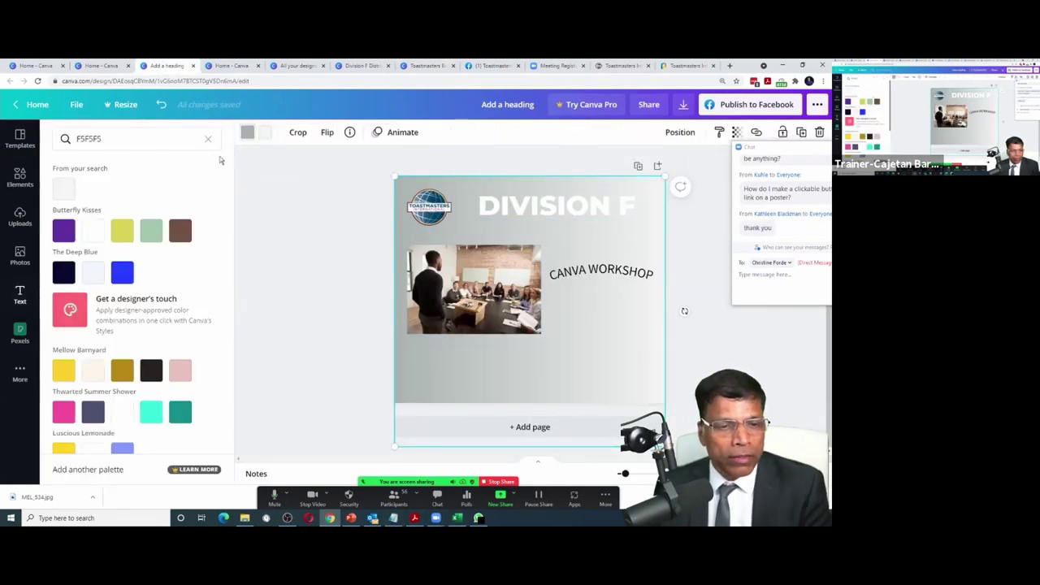
{"action": "scroll", "coordinate": [100, 353], "scroll_direction": "down", "scroll_amount": 3}
{"action": "scroll", "coordinate": [101, 353], "scroll_direction": "up", "scroll_amount": 2}
{"action": "scroll", "coordinate": [101, 354], "scroll_direction": "up", "scroll_amount": 1}
{"action": "left_click_drag", "start_coordinate": [110, 139], "coordinate": [45, 140]}
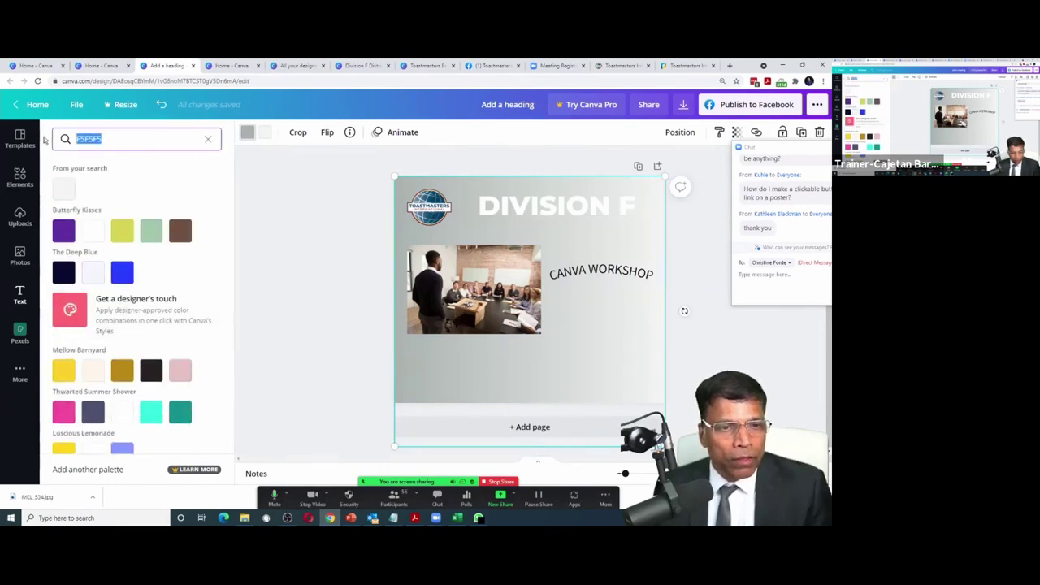
{"action": "key", "text": "BackSpace"}
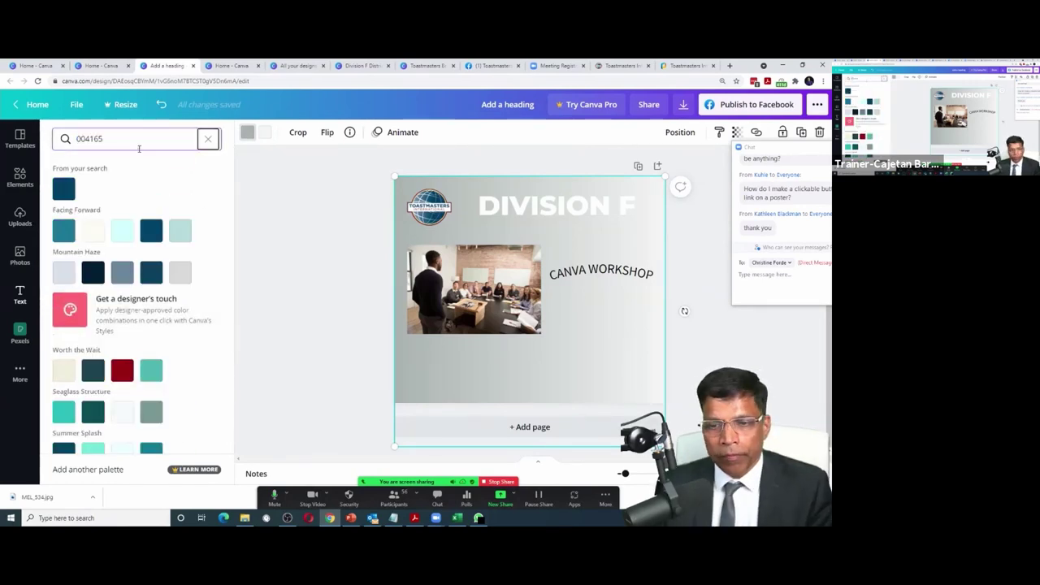
{"action": "left_click", "coordinate": [252, 137]}
{"action": "left_click", "coordinate": [254, 135]}
{"action": "left_click", "coordinate": [150, 138]}
{"action": "type", "text": "004165"}
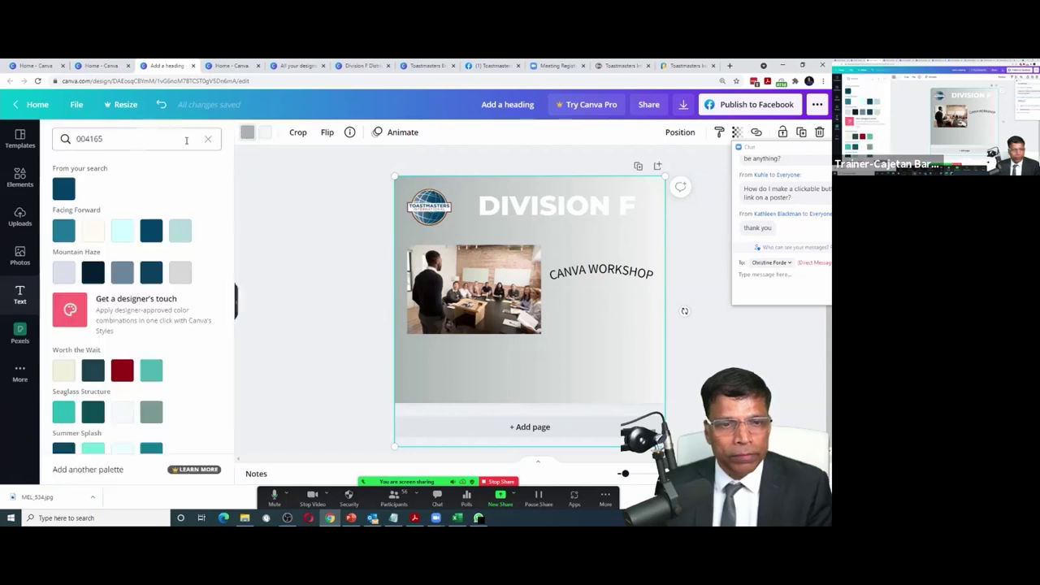
Set the second color of the gradient background to FFFFFF
{"action": "left_click_drag", "start_coordinate": [149, 138], "coordinate": [47, 139]}
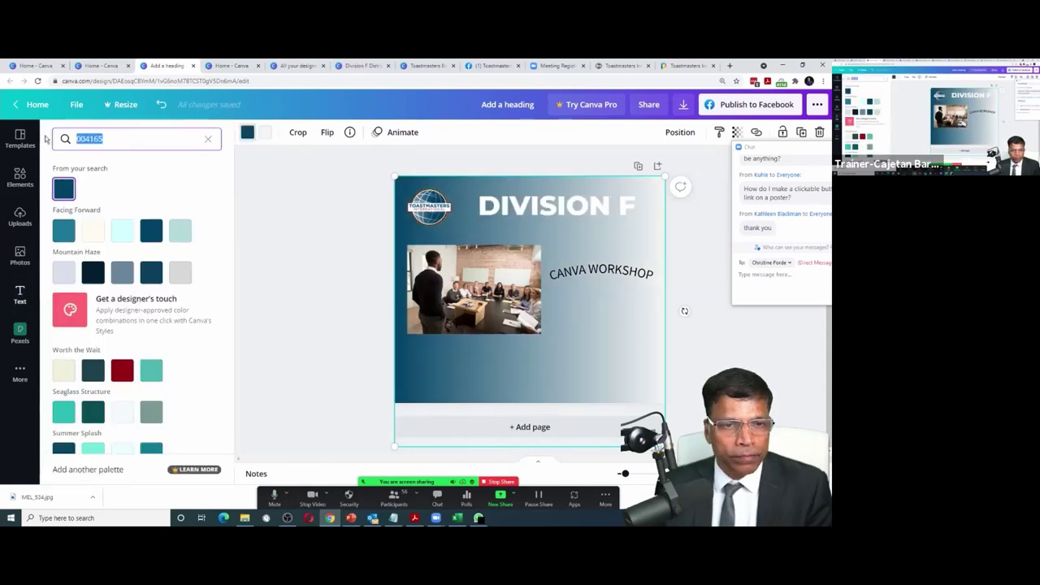
{"action": "type", "text": "FFFFFF"}
{"action": "left_click", "coordinate": [64, 190]}
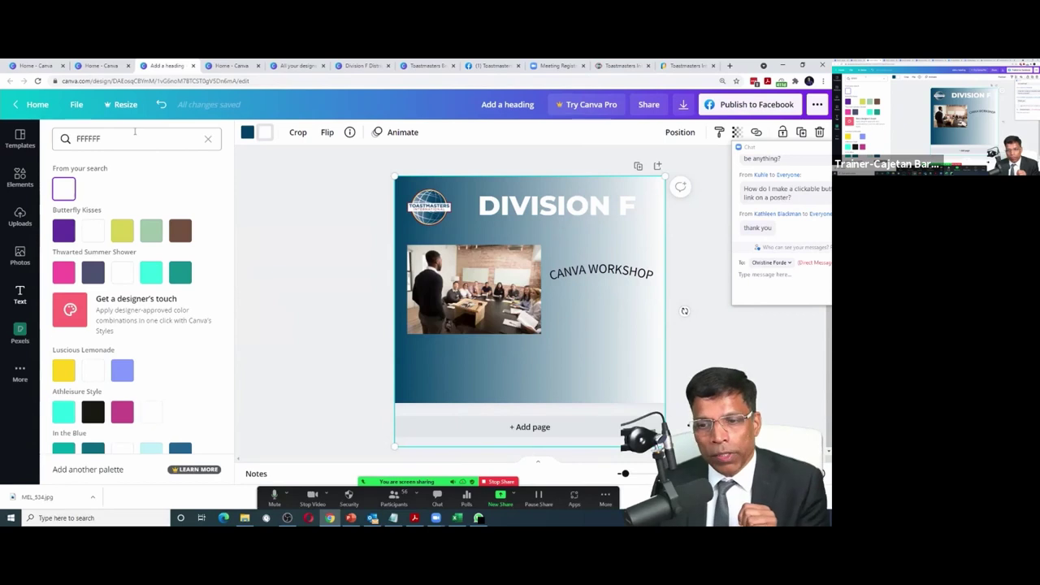
Search the gradient colors for A9B2B5, then switch to the Brand Manual PDF in Adobe Acrobat Reader and check its Gradient Colors page
{"action": "left_click", "coordinate": [247, 132]}
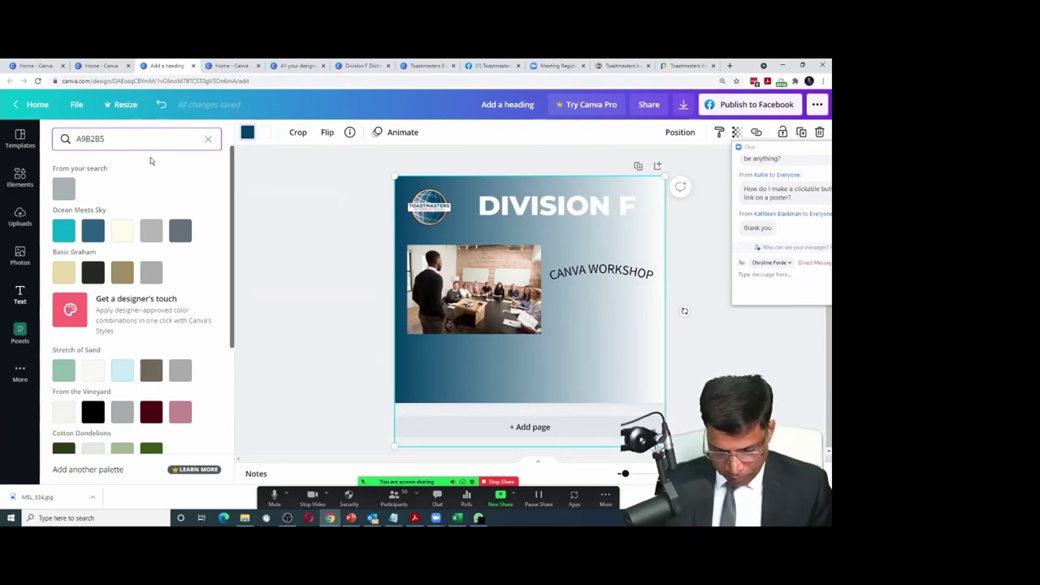
{"action": "key", "text": "alt+Tab"}
{"action": "scroll", "coordinate": [206, 296], "scroll_direction": "down", "scroll_amount": 5}
{"action": "scroll", "coordinate": [207, 296], "scroll_direction": "up", "scroll_amount": 8}
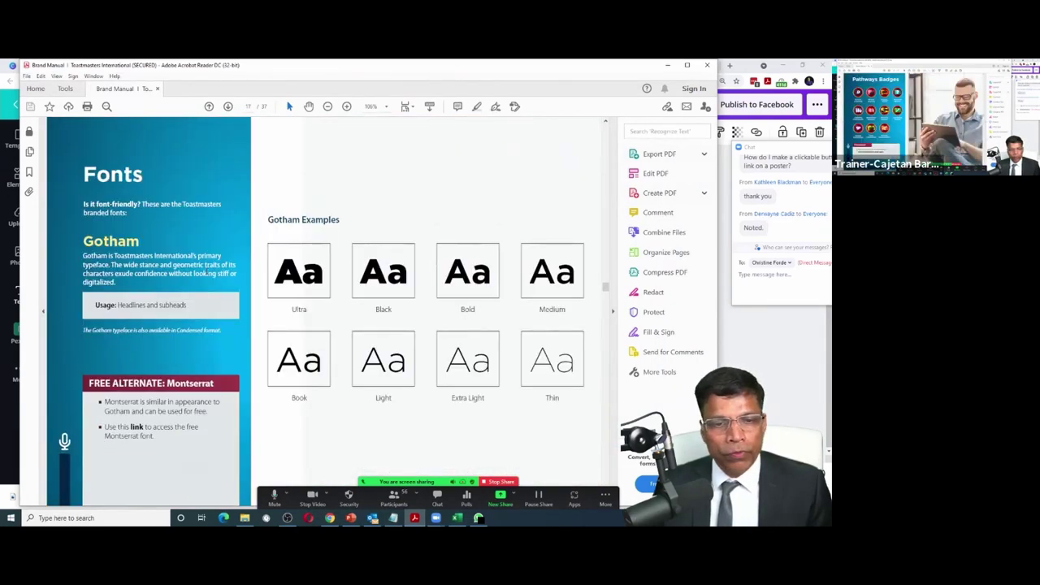
{"action": "scroll", "coordinate": [207, 275], "scroll_direction": "up", "scroll_amount": 3}
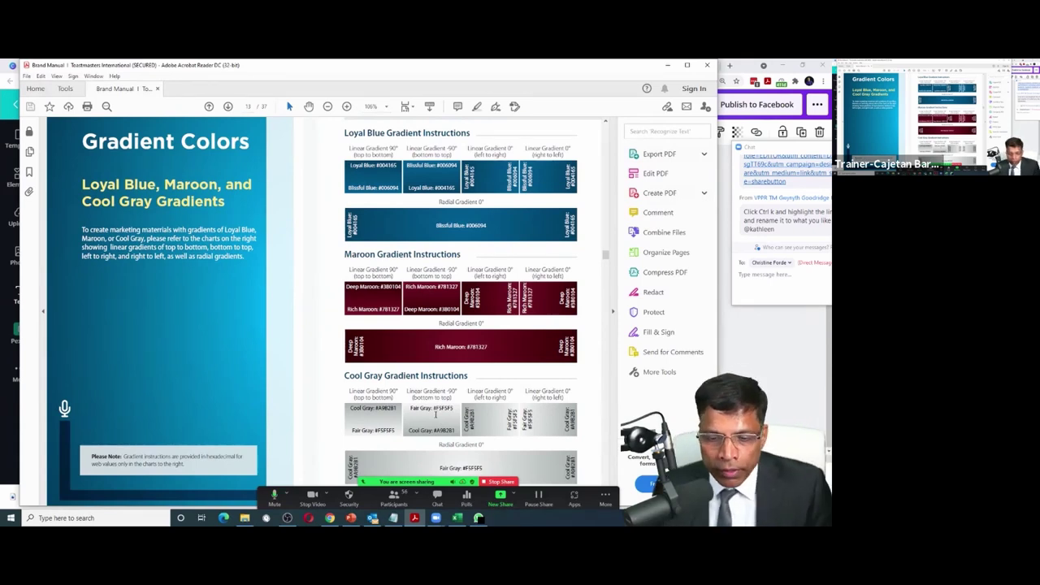
Return to the Canva post in Chrome and move the Zoom chat window fully into view
{"action": "left_click", "coordinate": [330, 517]}
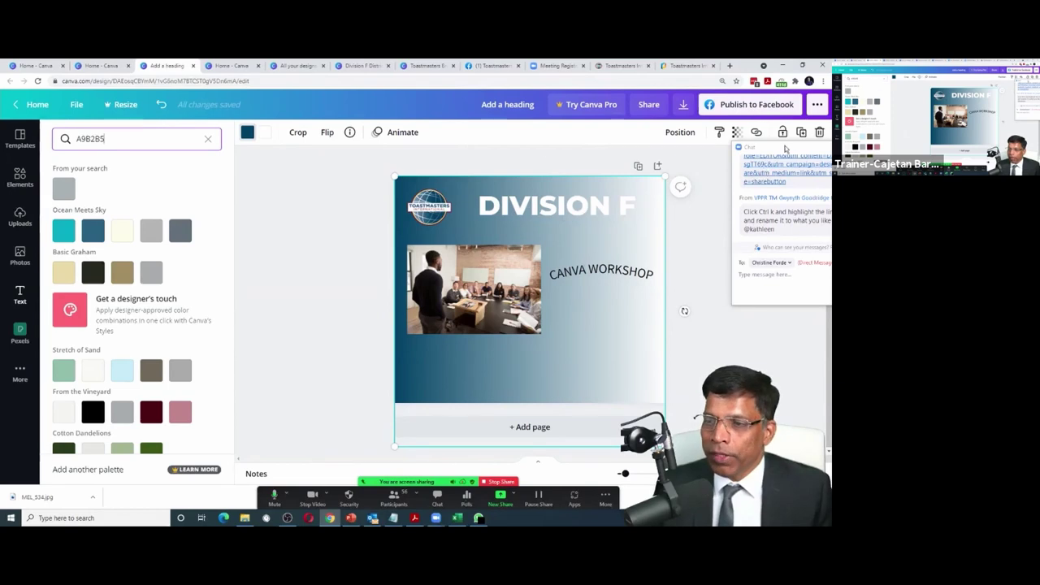
{"action": "left_click_drag", "start_coordinate": [786, 147], "coordinate": [657, 146]}
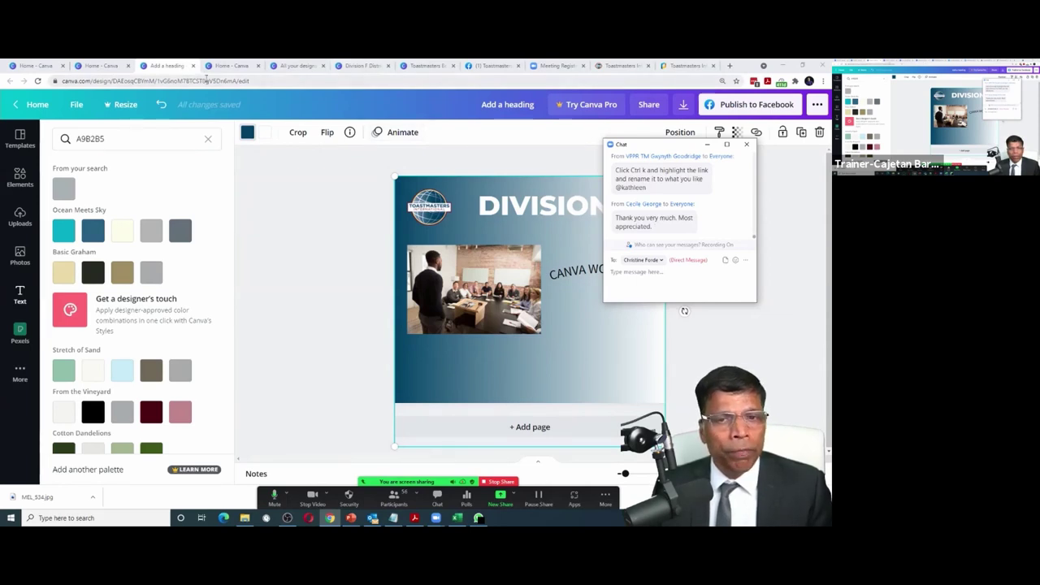
Open the Toastmasters District 81 Division F page in place of the Facebook group and select its web address
{"action": "left_click", "coordinate": [503, 66]}
{"action": "left_click", "coordinate": [233, 82]}
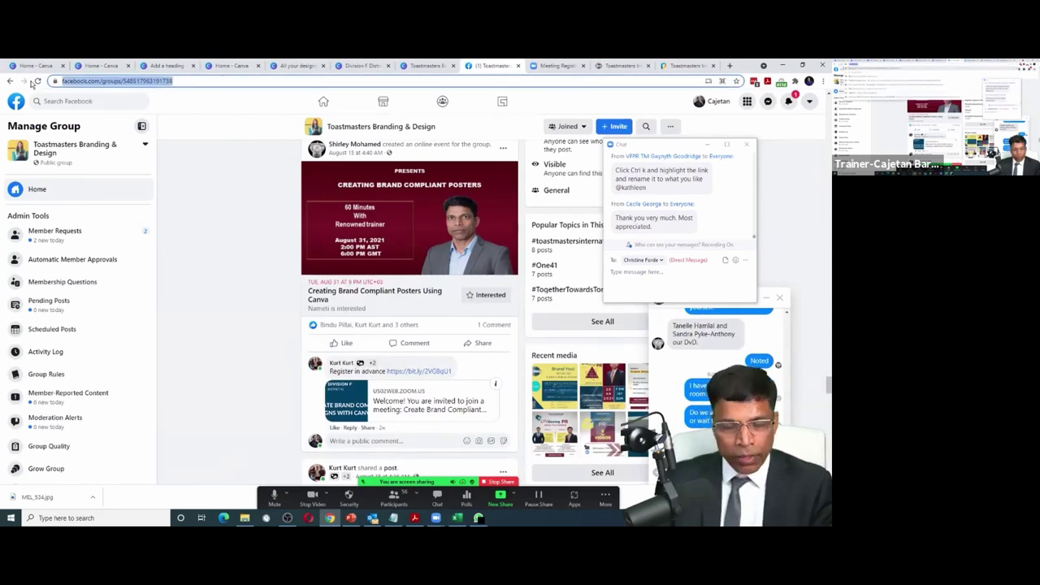
{"action": "key", "text": "ctrl+v"}
{"action": "key", "text": "Return"}
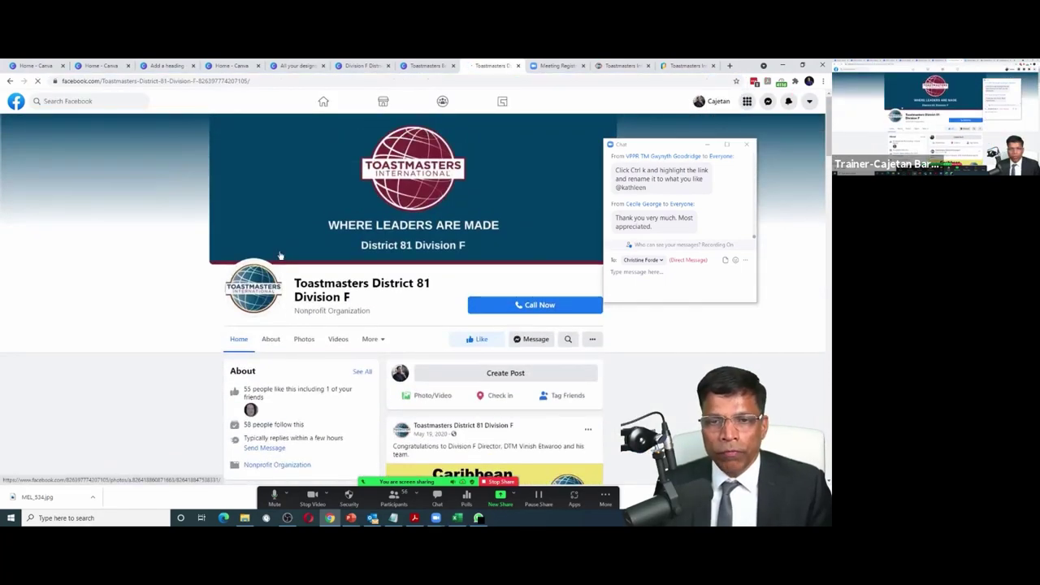
{"action": "left_click", "coordinate": [276, 81]}
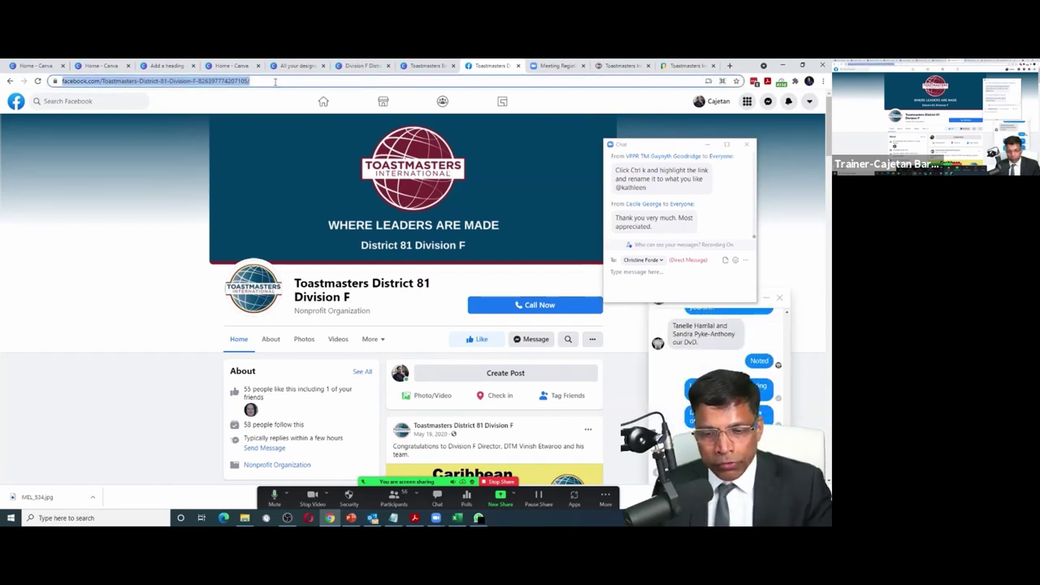
{"action": "left_click", "coordinate": [285, 82]}
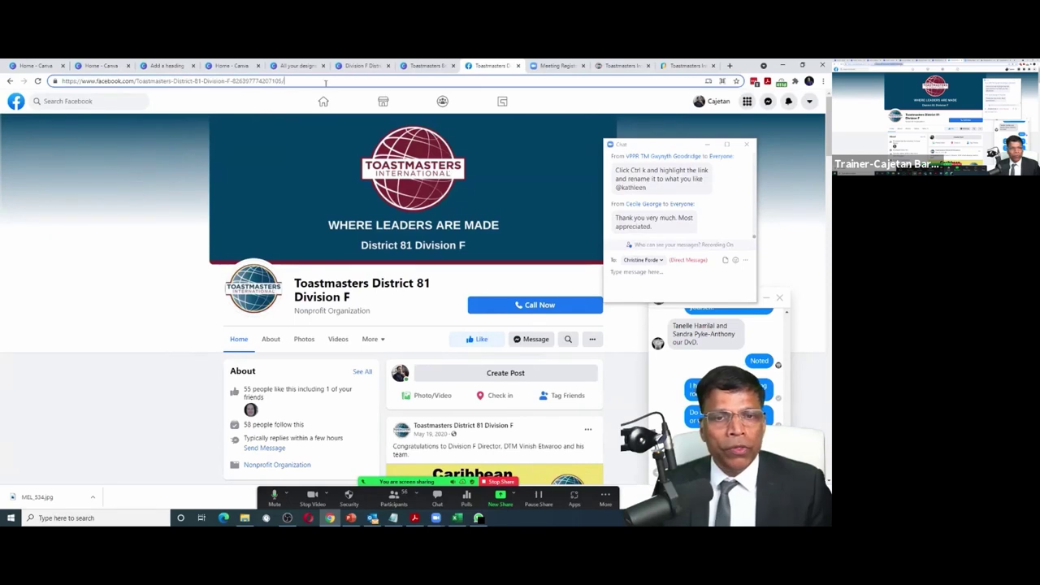
Copy the Division F Facebook page's web address and set the first gradient color of the Canva post's background to A9B2B5
{"action": "left_click_drag", "start_coordinate": [325, 83], "coordinate": [14, 85]}
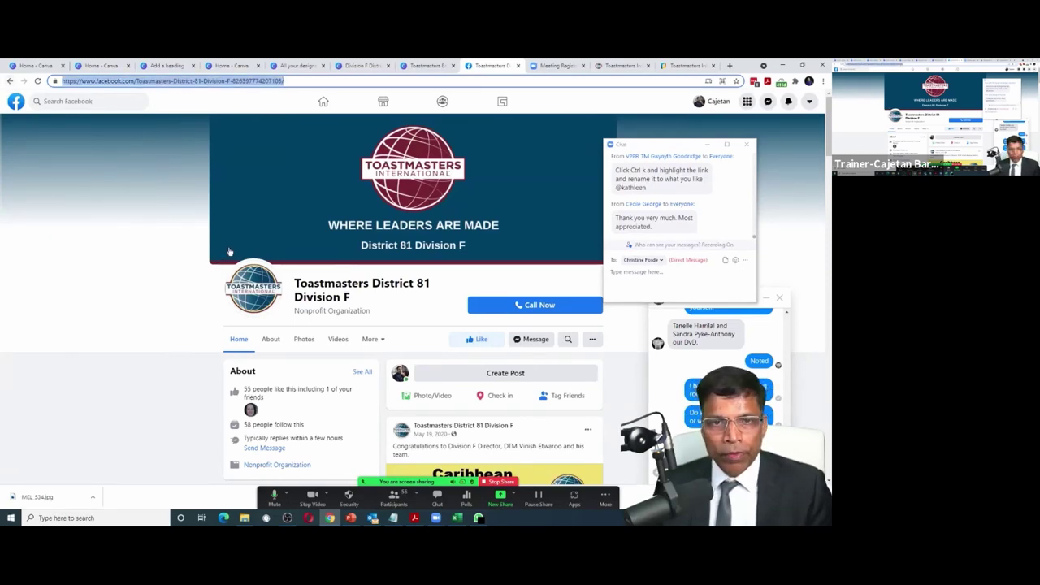
{"action": "key", "text": "ctrl+3"}
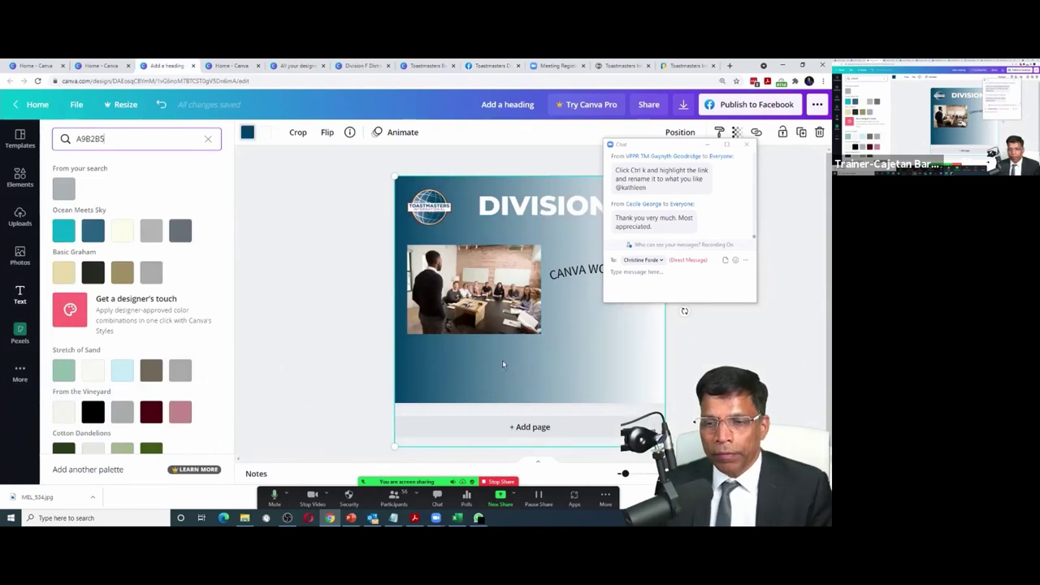
{"action": "left_click", "coordinate": [63, 188]}
Add a subheading reading "Click here to go to our Facebook Page" below the photo and shrink it to size 21.7
{"action": "left_click_drag", "start_coordinate": [101, 221], "coordinate": [500, 359]}
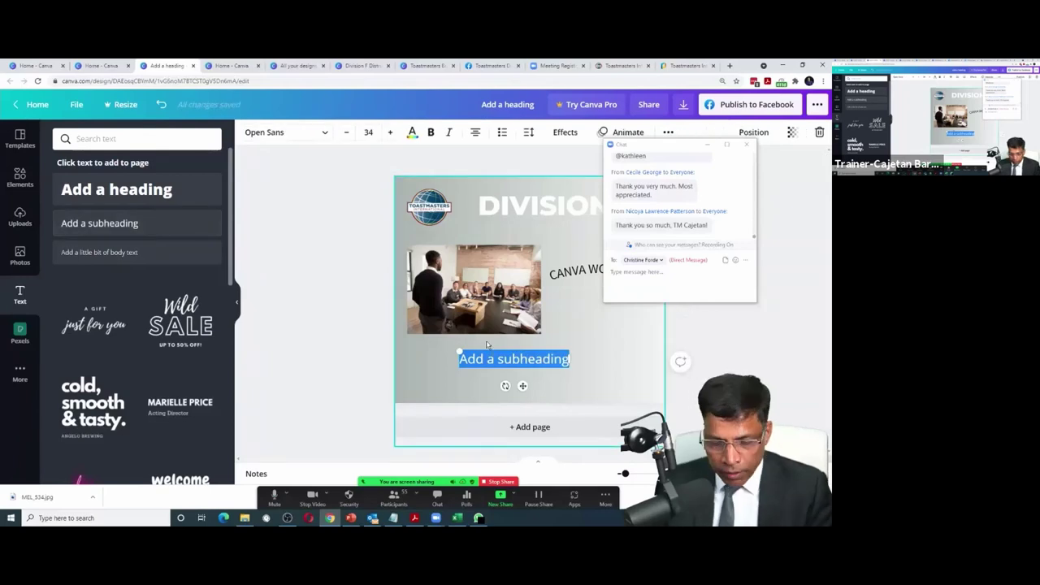
{"action": "type", "text": "Click here to go to our Facebook Page"}
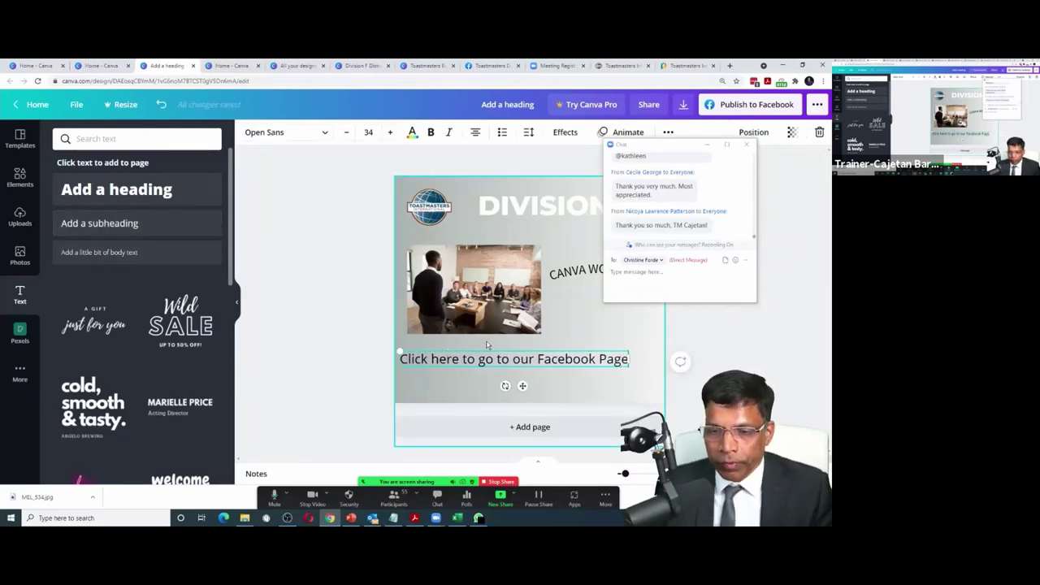
{"action": "mouse_move", "coordinate": [549, 351]}
{"action": "left_mouse_down"}
{"action": "mouse_move", "coordinate": [564, 353]}
{"action": "mouse_move", "coordinate": [560, 361]}
{"action": "left_mouse_up"}
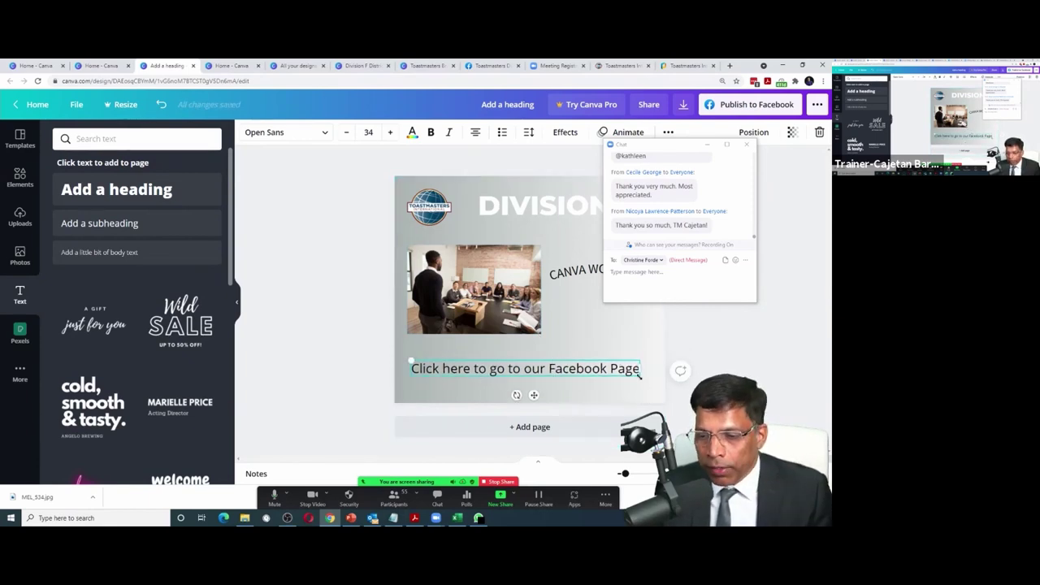
{"action": "left_click_drag", "start_coordinate": [639, 371], "coordinate": [557, 369]}
{"action": "left_click_drag", "start_coordinate": [490, 360], "coordinate": [502, 366]}
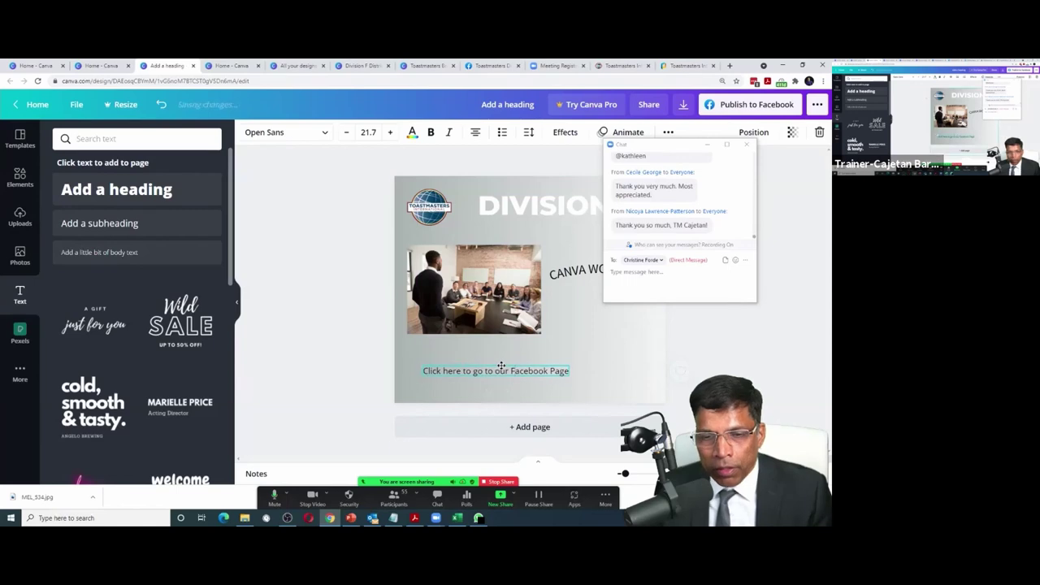
Change the Facebook Page line's font to Source Sans Pro and shift the line slightly right
{"action": "left_click", "coordinate": [326, 134]}
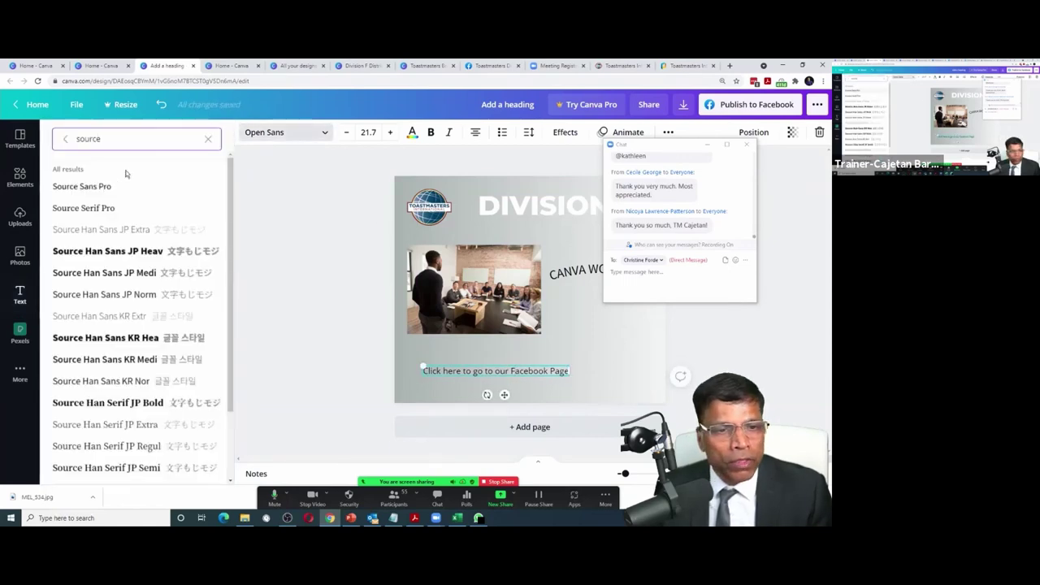
{"action": "left_click", "coordinate": [85, 187]}
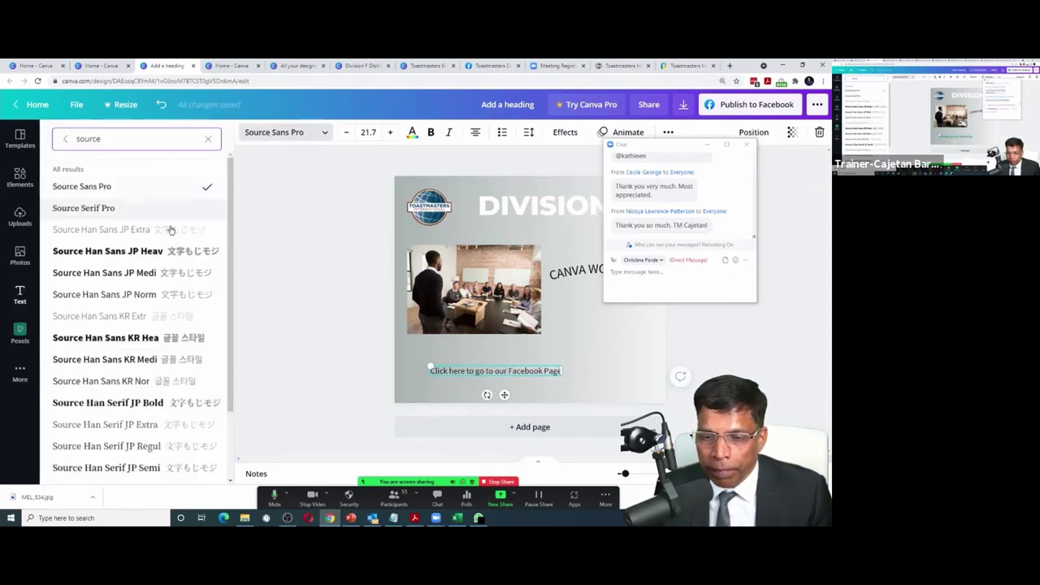
{"action": "left_click_drag", "start_coordinate": [537, 363], "coordinate": [559, 361]}
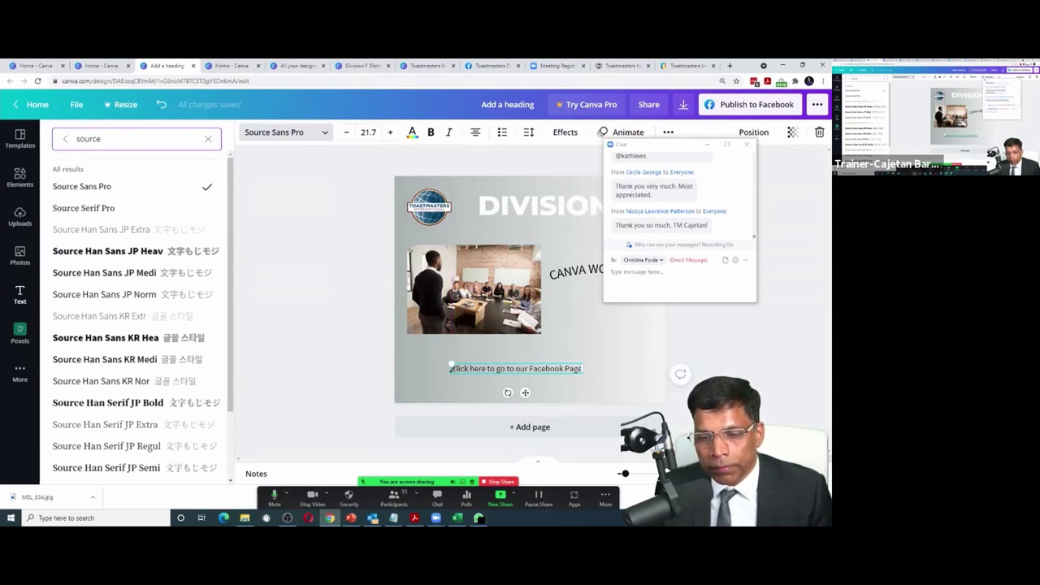
Link the whole "Click here to go to our Facebook Page" text to the copied Division F page address
{"action": "left_click", "coordinate": [566, 368]}
{"action": "key", "text": "ctrl+a"}
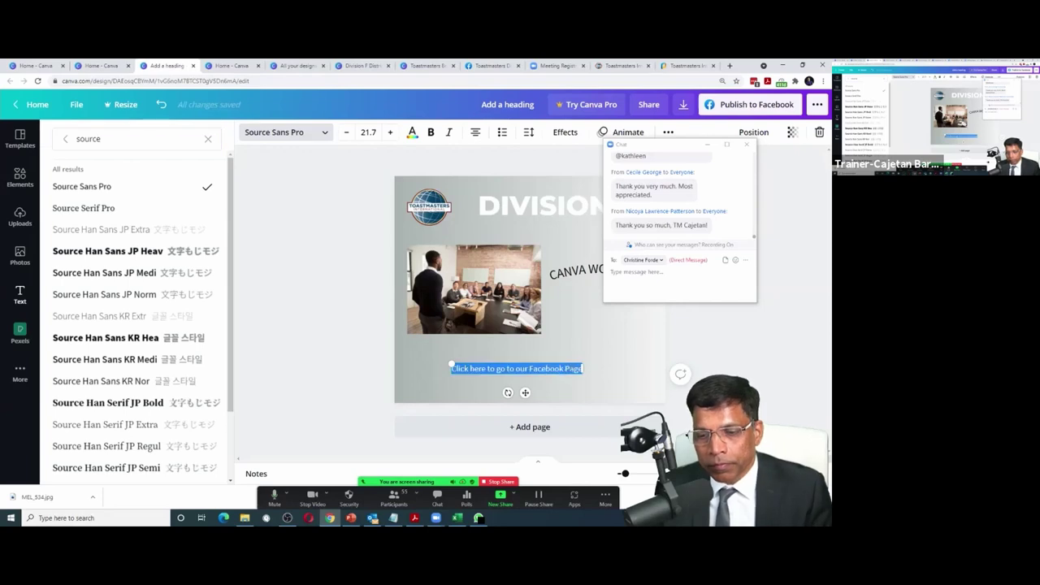
{"action": "left_click", "coordinate": [667, 132]}
{"action": "left_click", "coordinate": [619, 159]}
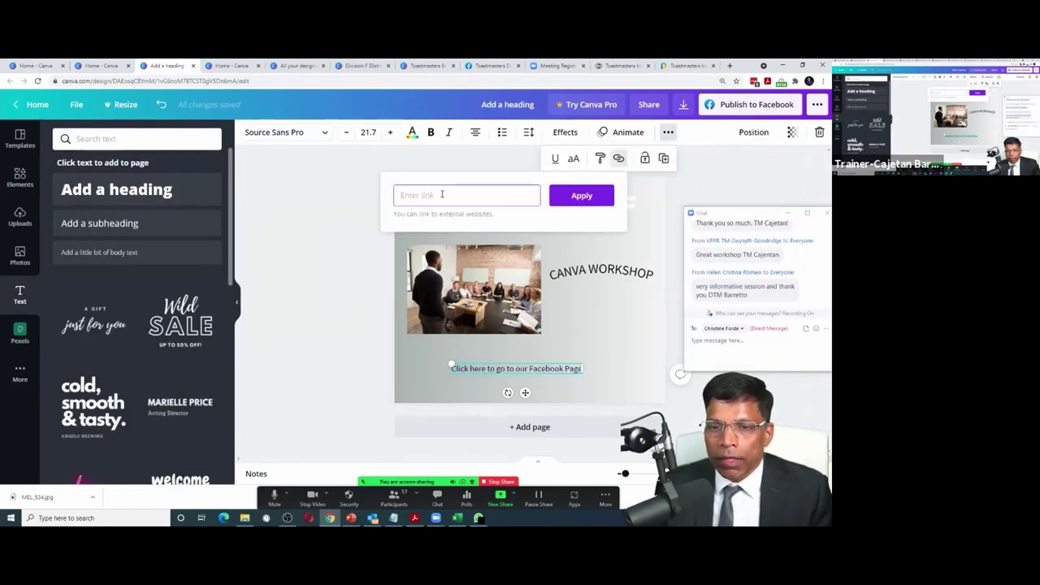
{"action": "key", "text": "ctrl+v"}
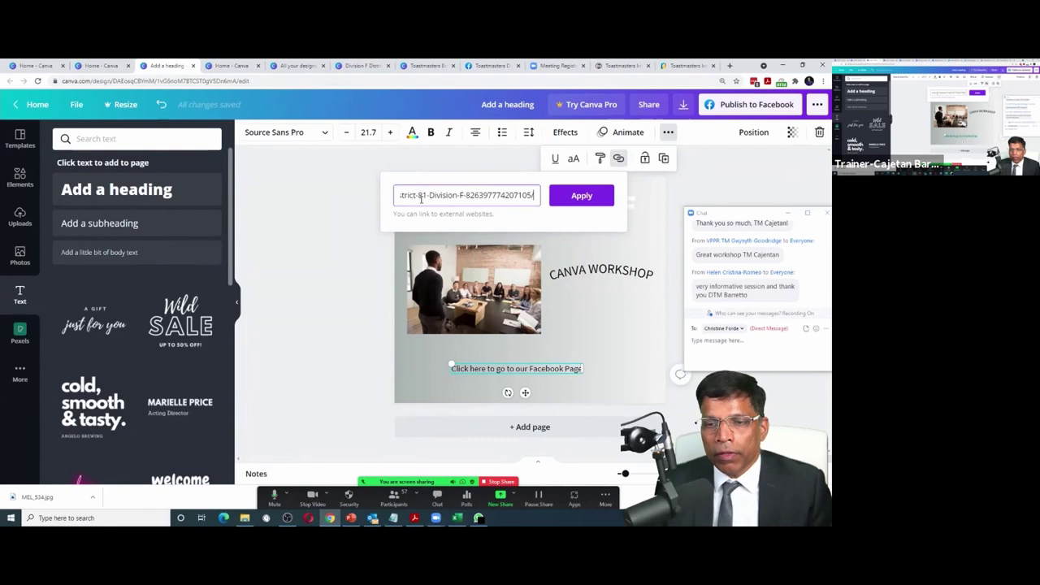
{"action": "key", "text": "Home"}
{"action": "key", "text": "End"}
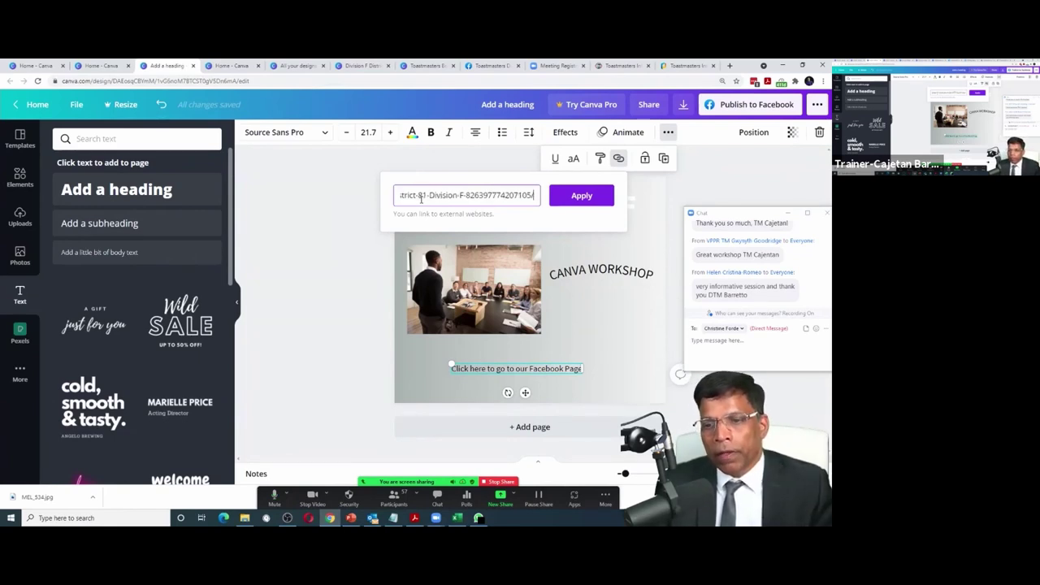
{"action": "left_click", "coordinate": [582, 195]}
{"action": "left_click", "coordinate": [477, 381]}
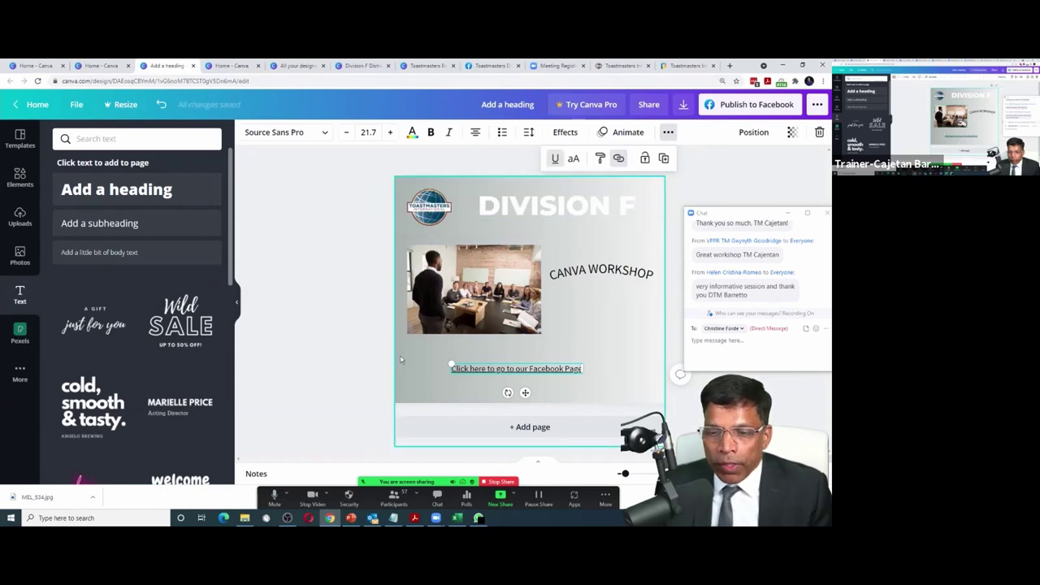
Move the linked Facebook Page text slightly lower and further right on the post
{"action": "left_click", "coordinate": [500, 370]}
{"action": "left_click_drag", "start_coordinate": [500, 369], "coordinate": [526, 376]}
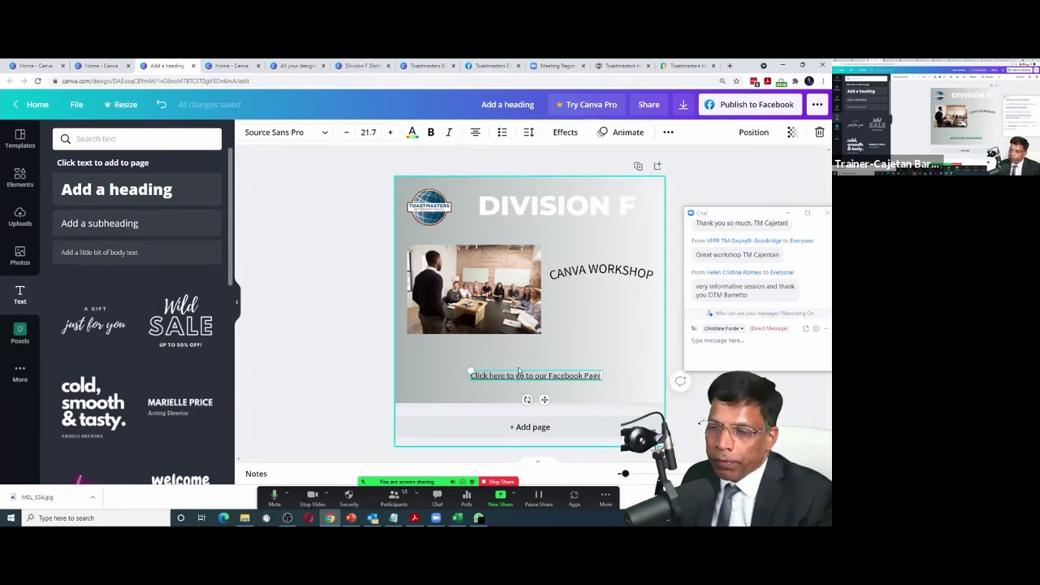
{"action": "scroll", "coordinate": [741, 278], "scroll_direction": "up", "scroll_amount": 2}
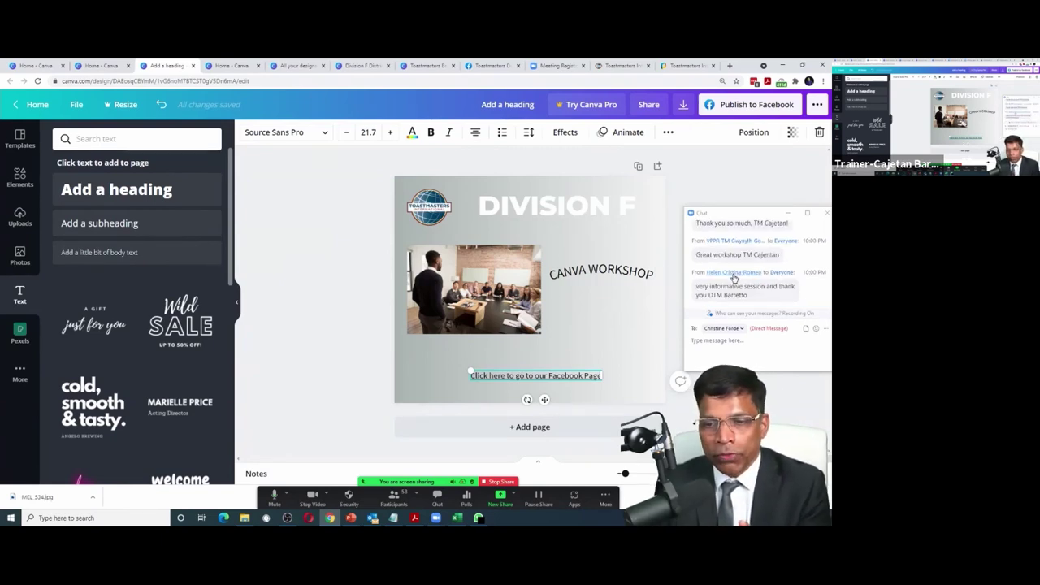
Change the "DIVISION F" heading's text color to black
{"action": "left_click", "coordinate": [557, 205]}
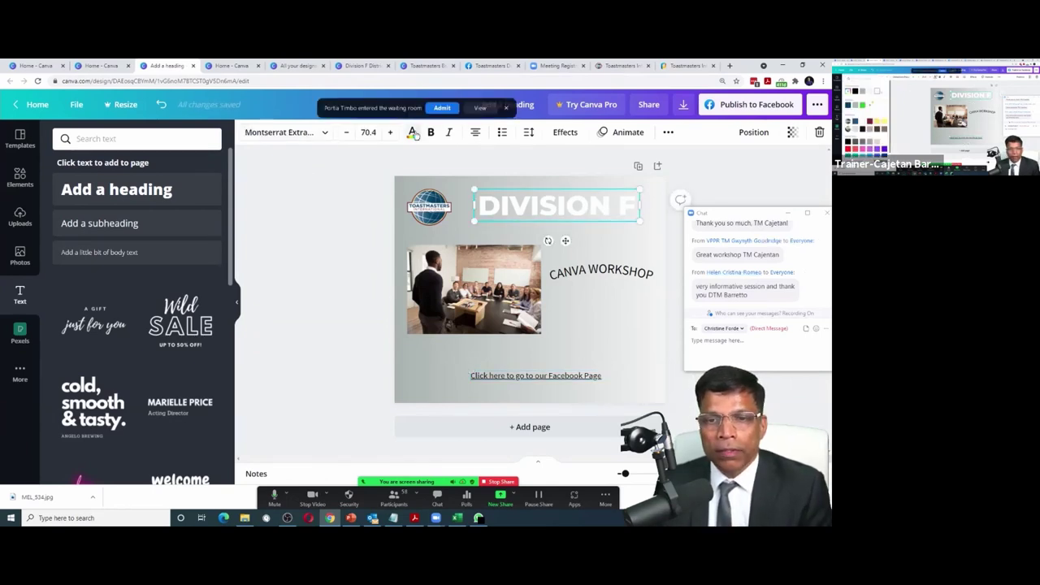
{"action": "left_click", "coordinate": [413, 132]}
{"action": "left_click", "coordinate": [92, 188]}
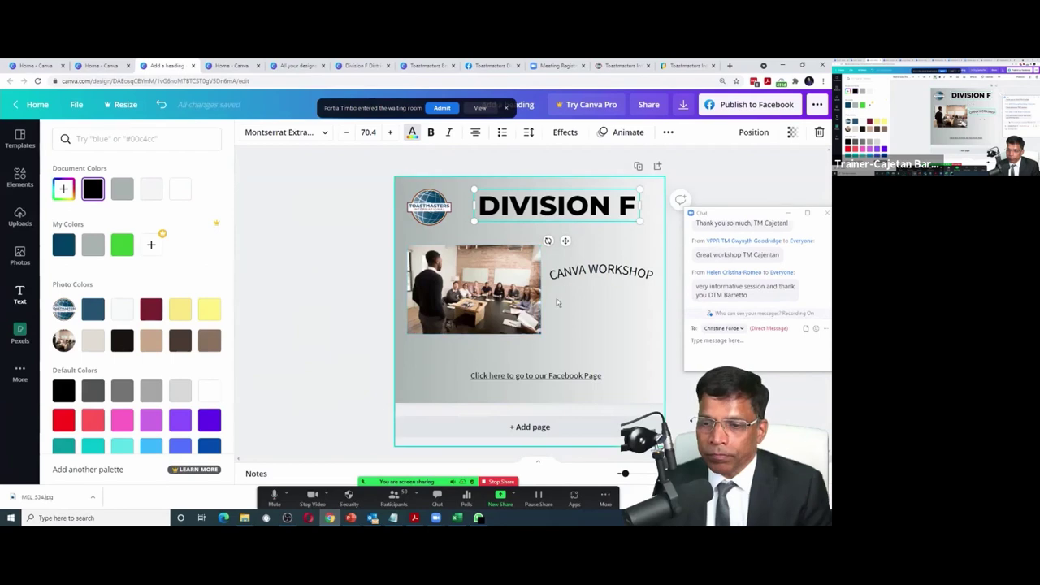
Select the gradient background and reopen the Gradient graphics among the design elements
{"action": "left_click", "coordinate": [424, 349]}
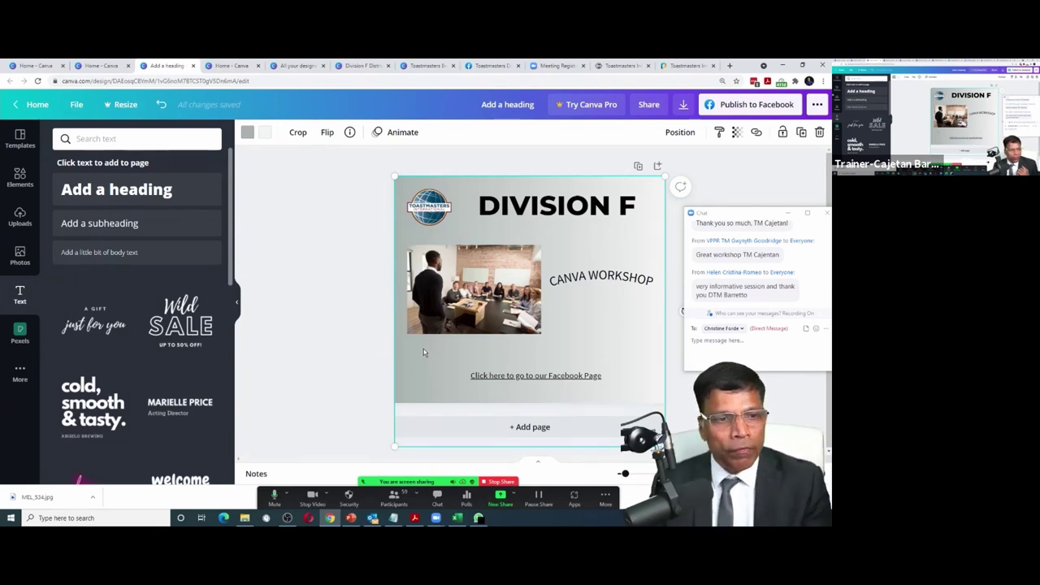
{"action": "left_click", "coordinate": [34, 178]}
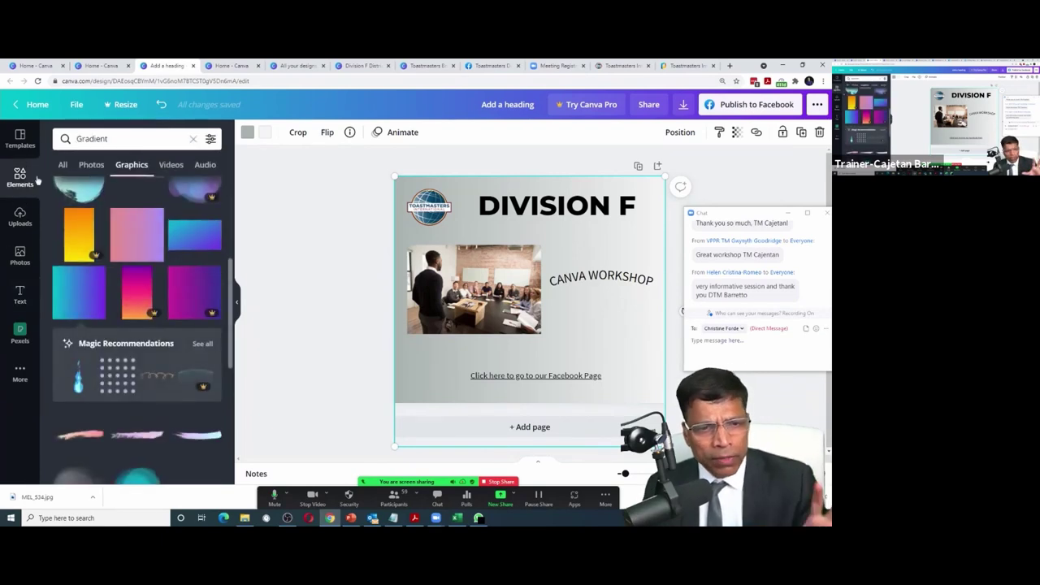